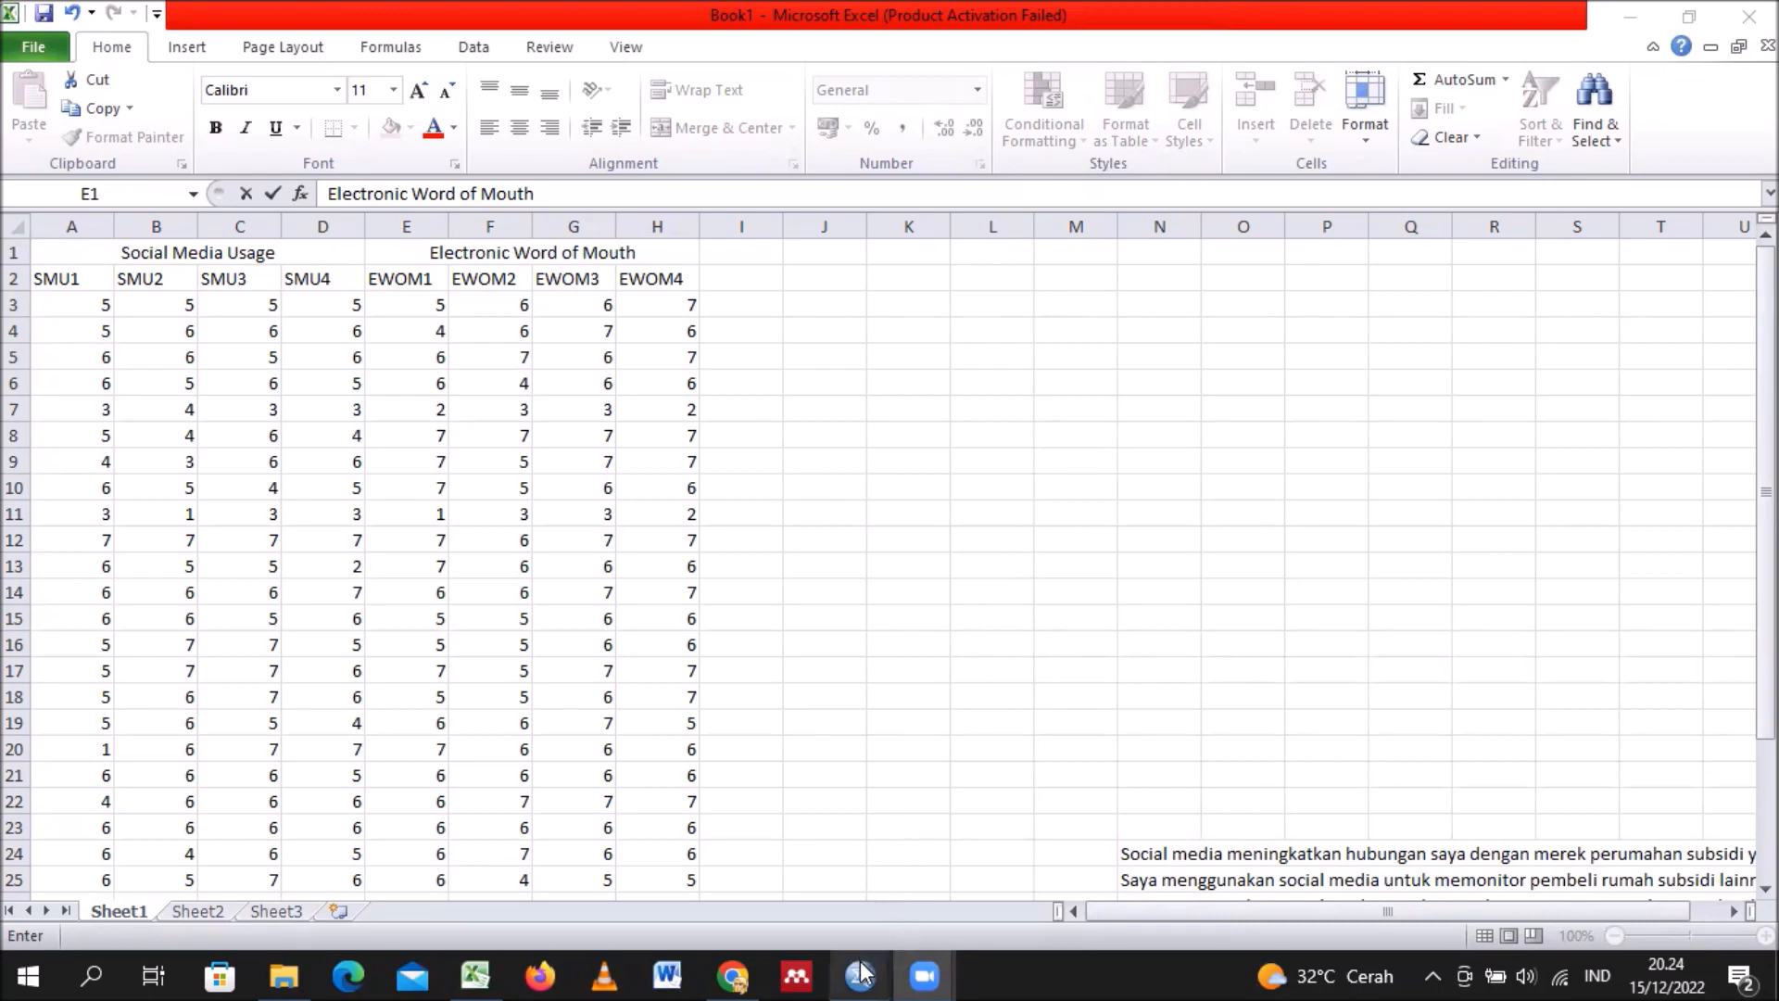
# Step: Switch to the SPSS Data Editor and define the variables SMU1, SMU2, SMU3 and SMU4 in rows 1 to 4
pyautogui.moveTo(861, 973)
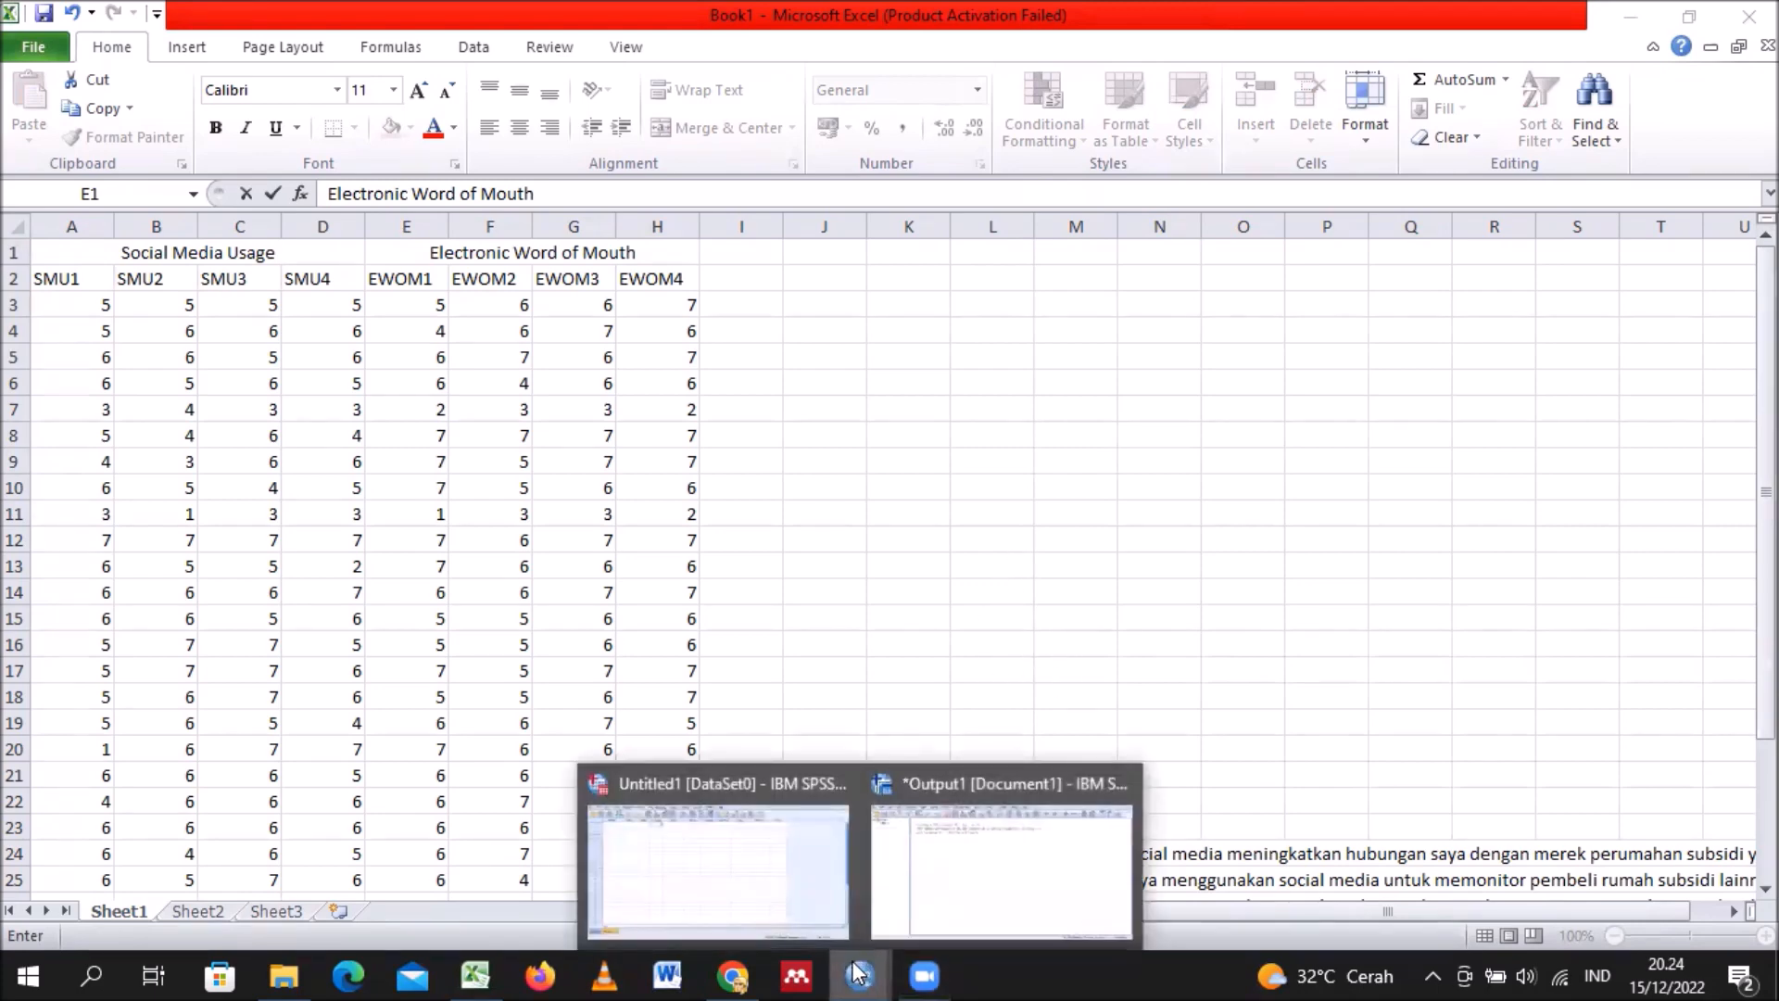
pyautogui.click(771, 920)
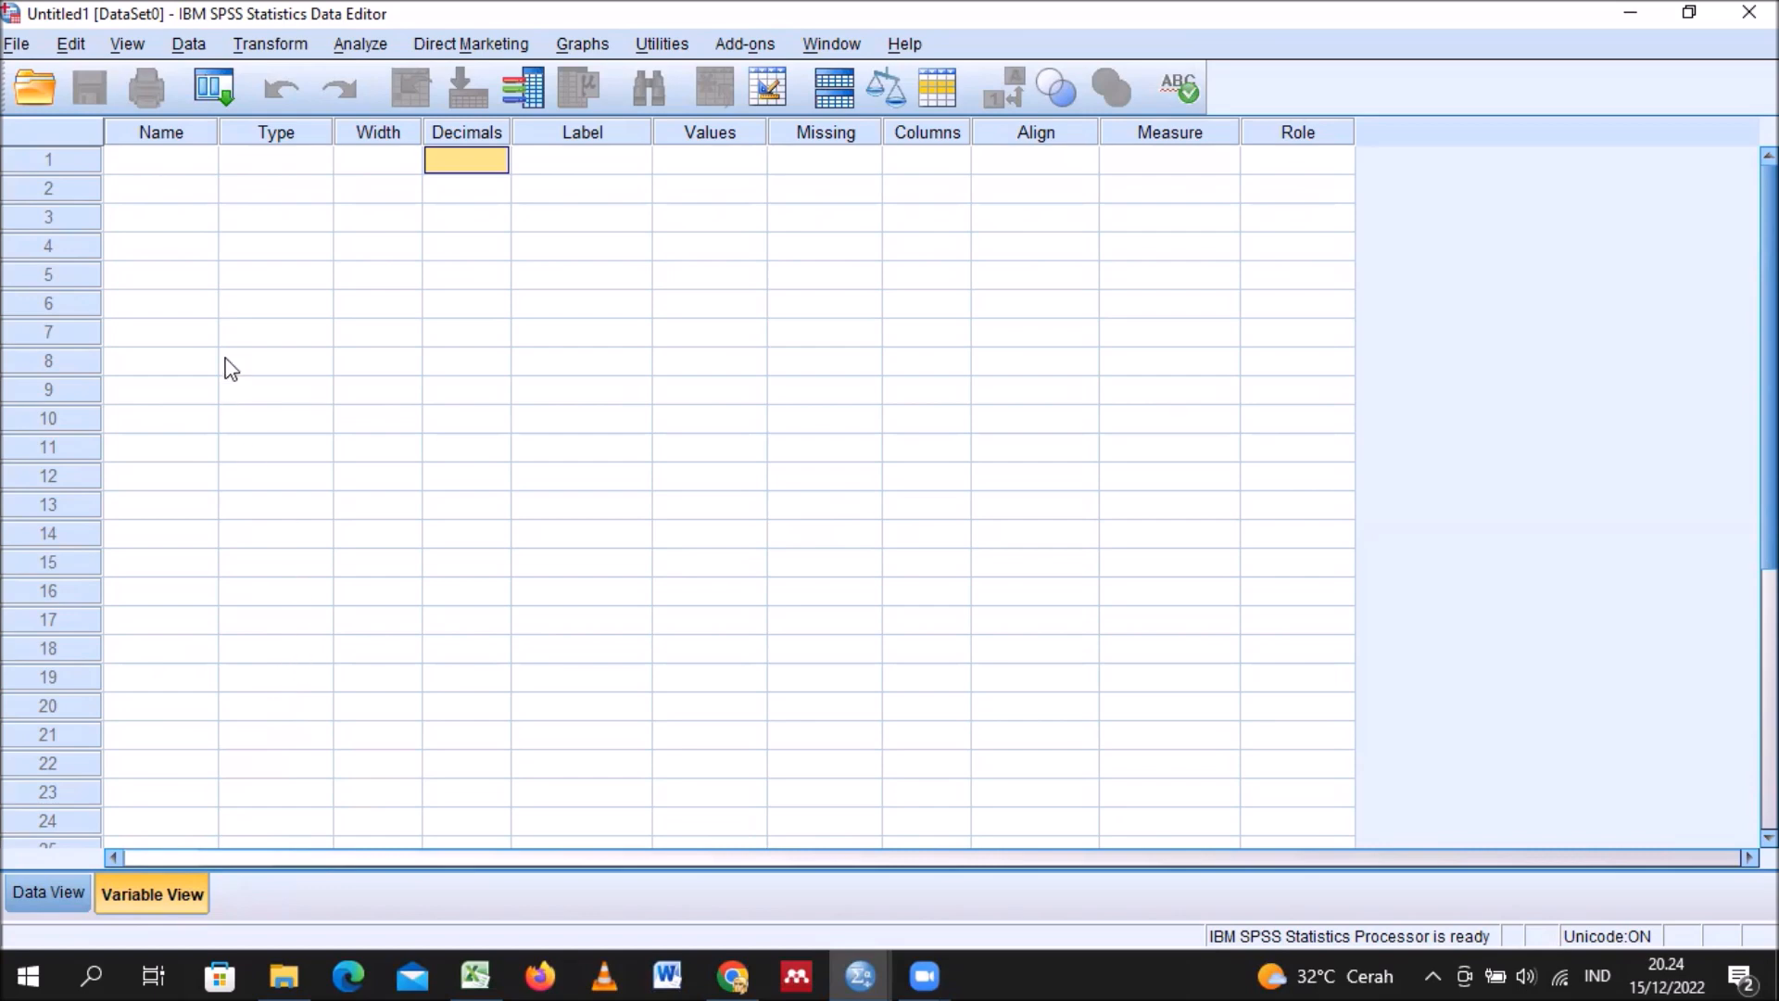
pyautogui.click(193, 166)
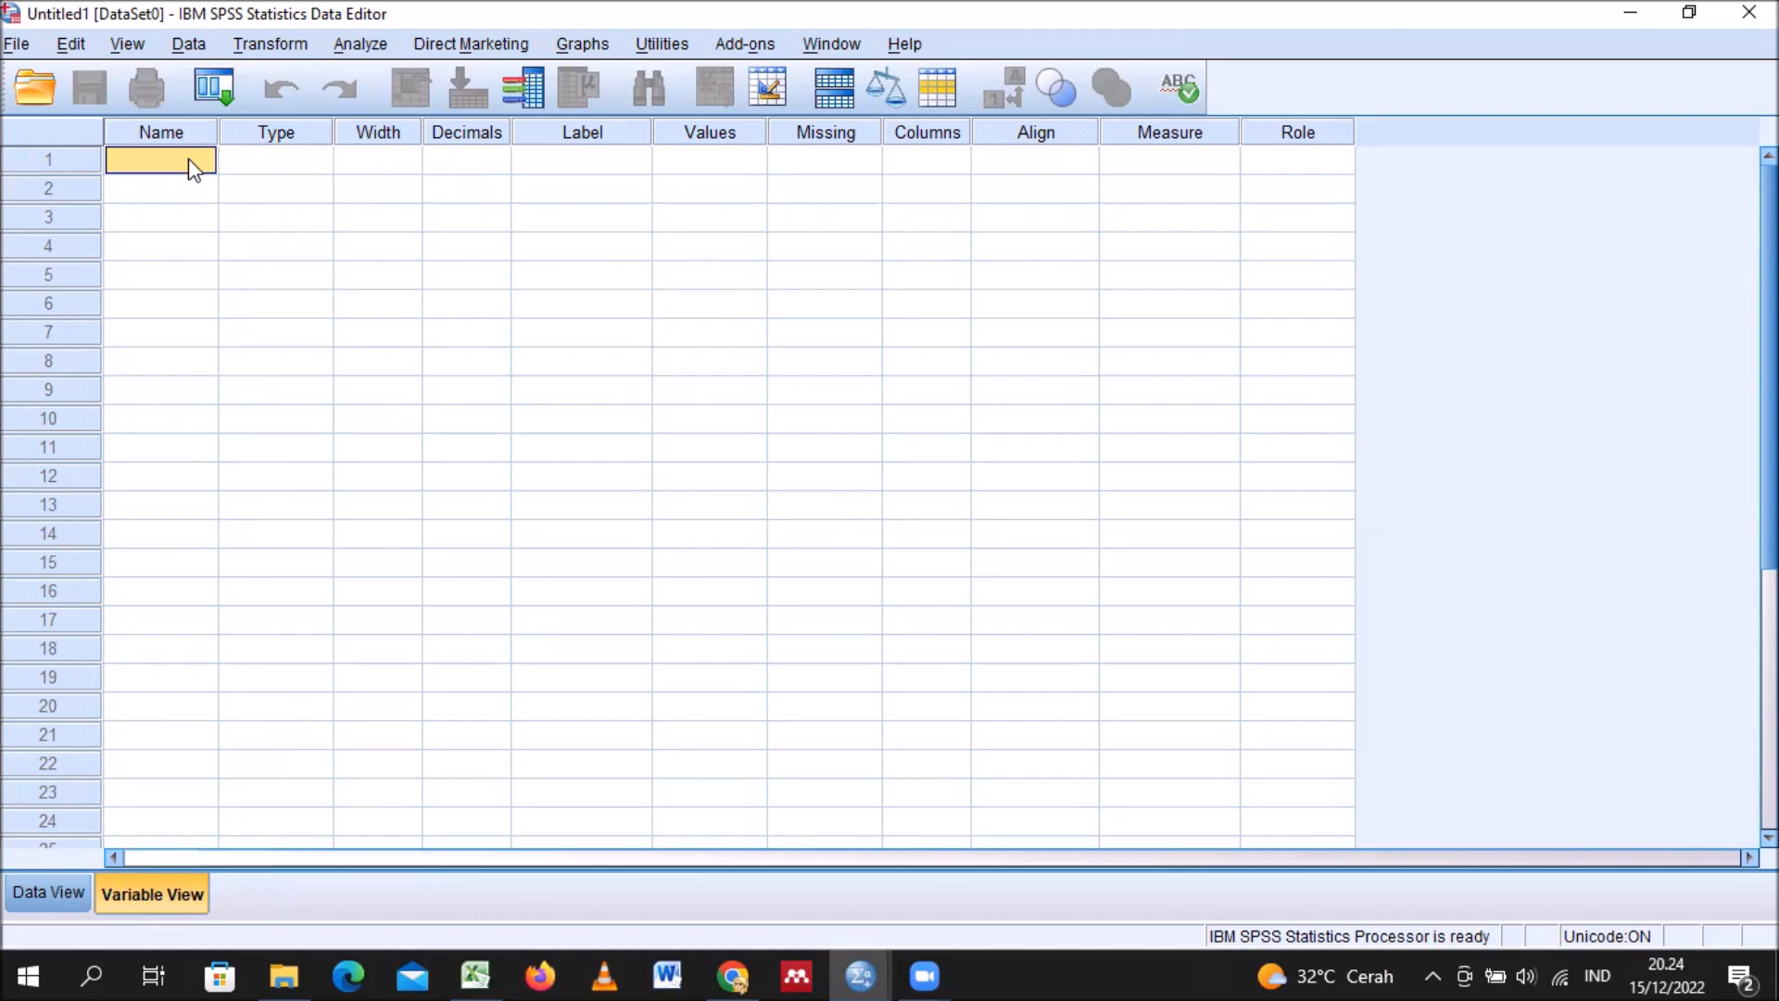
pyautogui.write('SMU1')
pyautogui.click(174, 192)
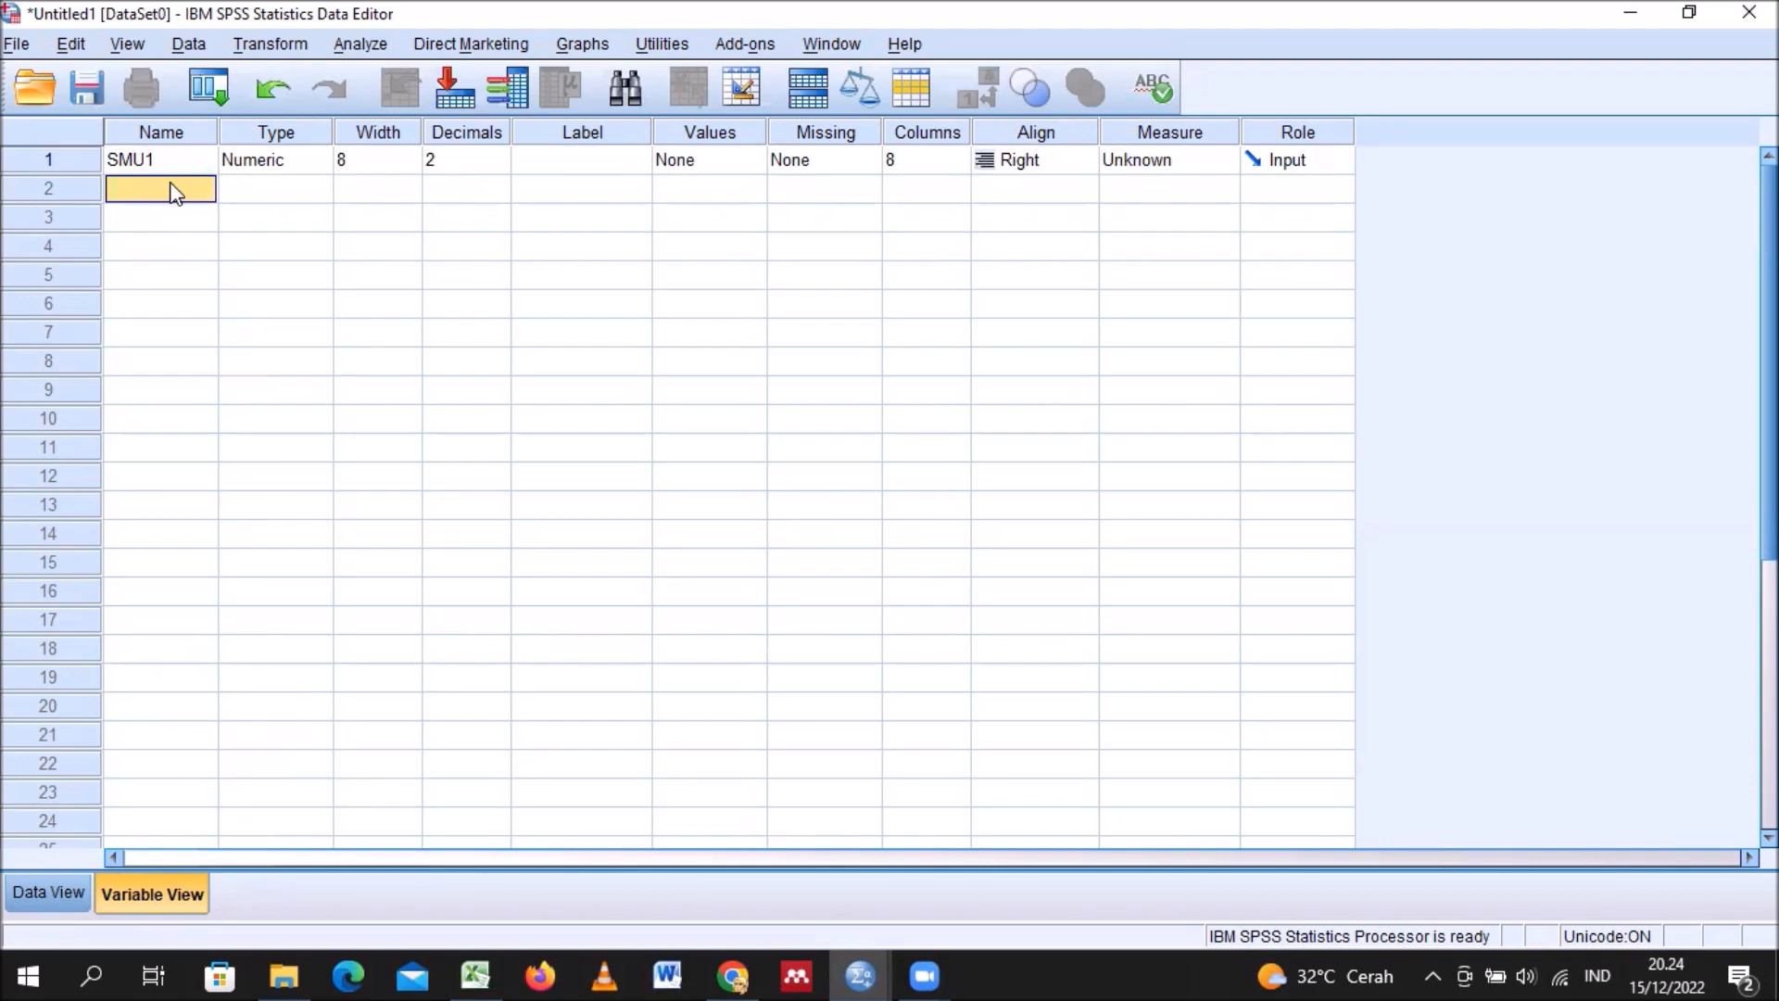
pyautogui.write('SMU2')
pyautogui.click(180, 223)
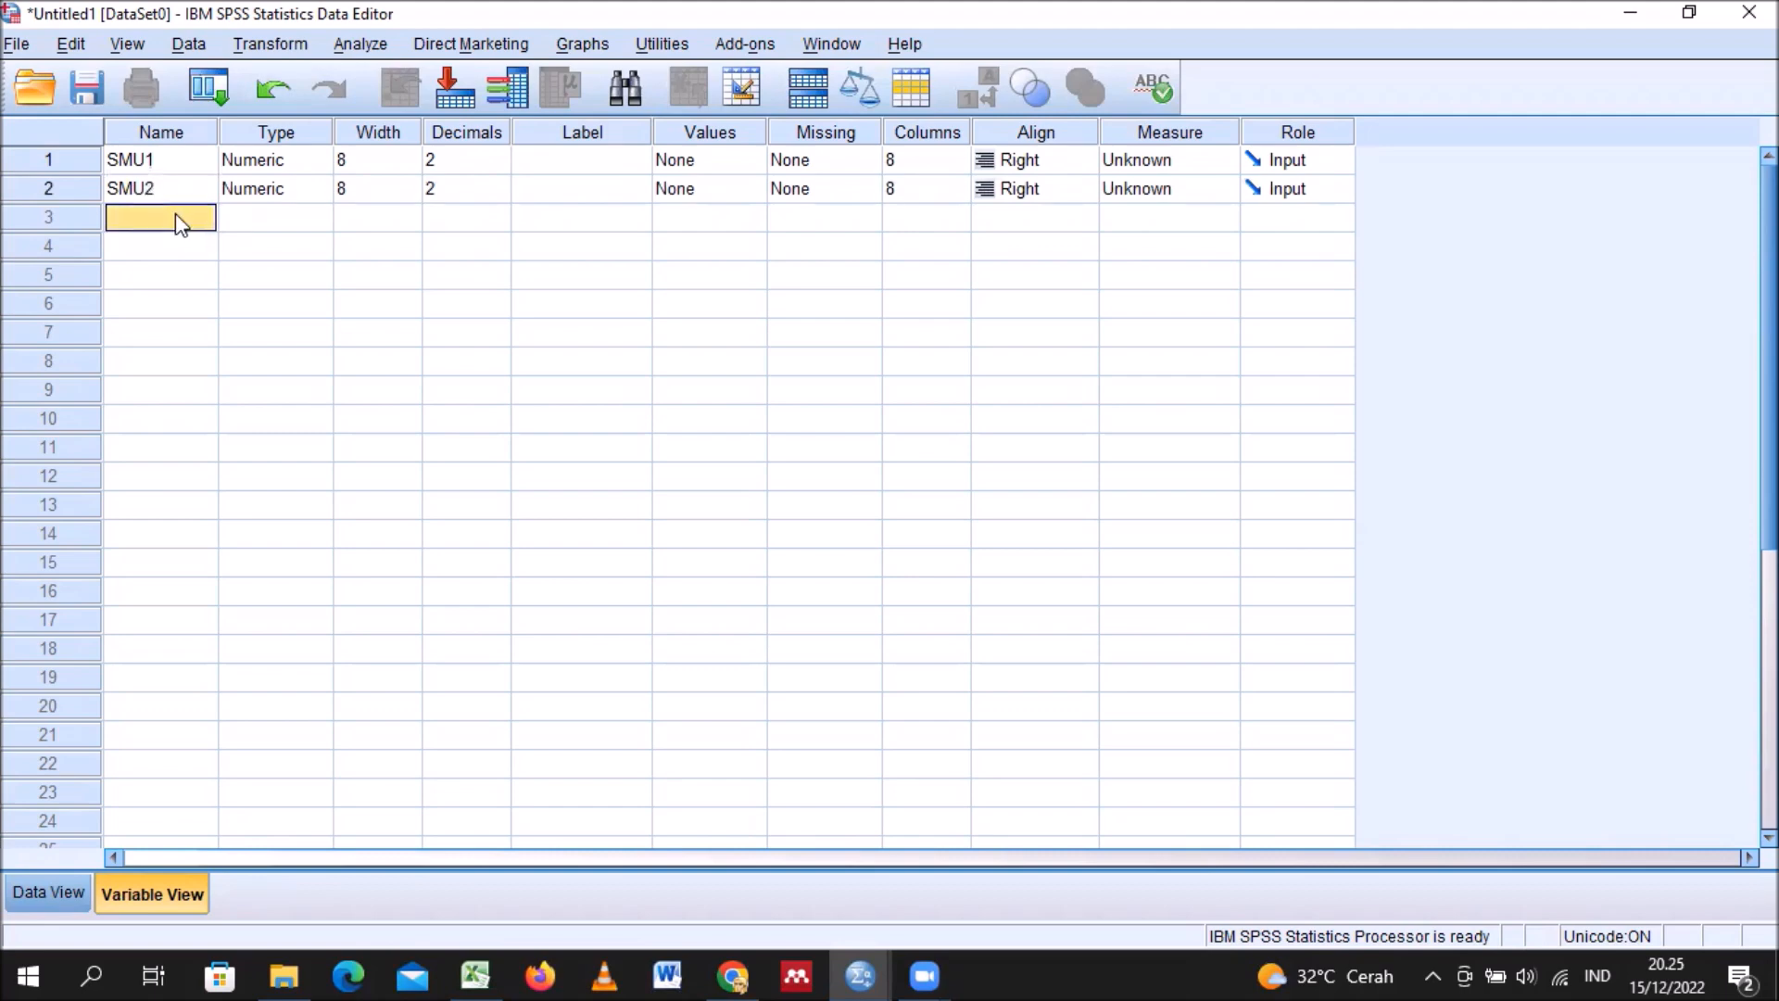
pyautogui.write('SMU3')
pyautogui.click(176, 242)
pyautogui.write('SMU4')
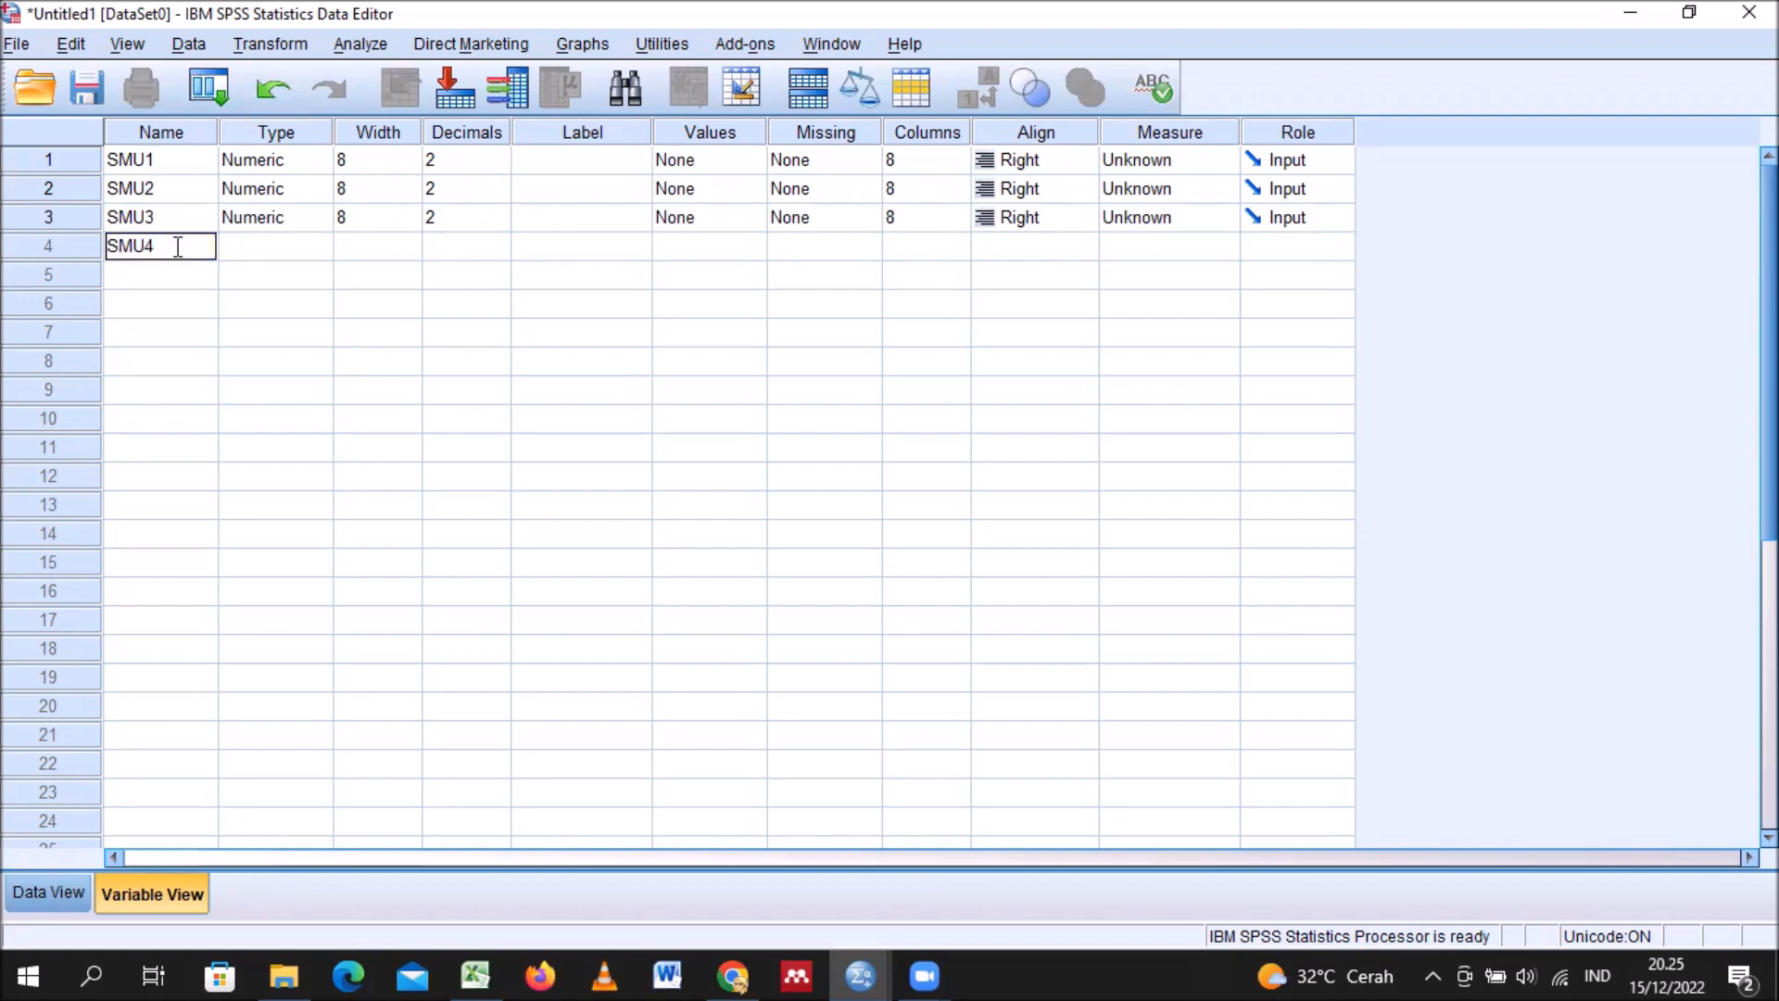
# Step: Define the variables EWOM1, EWOM2, EWOM3 and EWOM4 in rows 5 to 8
pyautogui.click(129, 278)
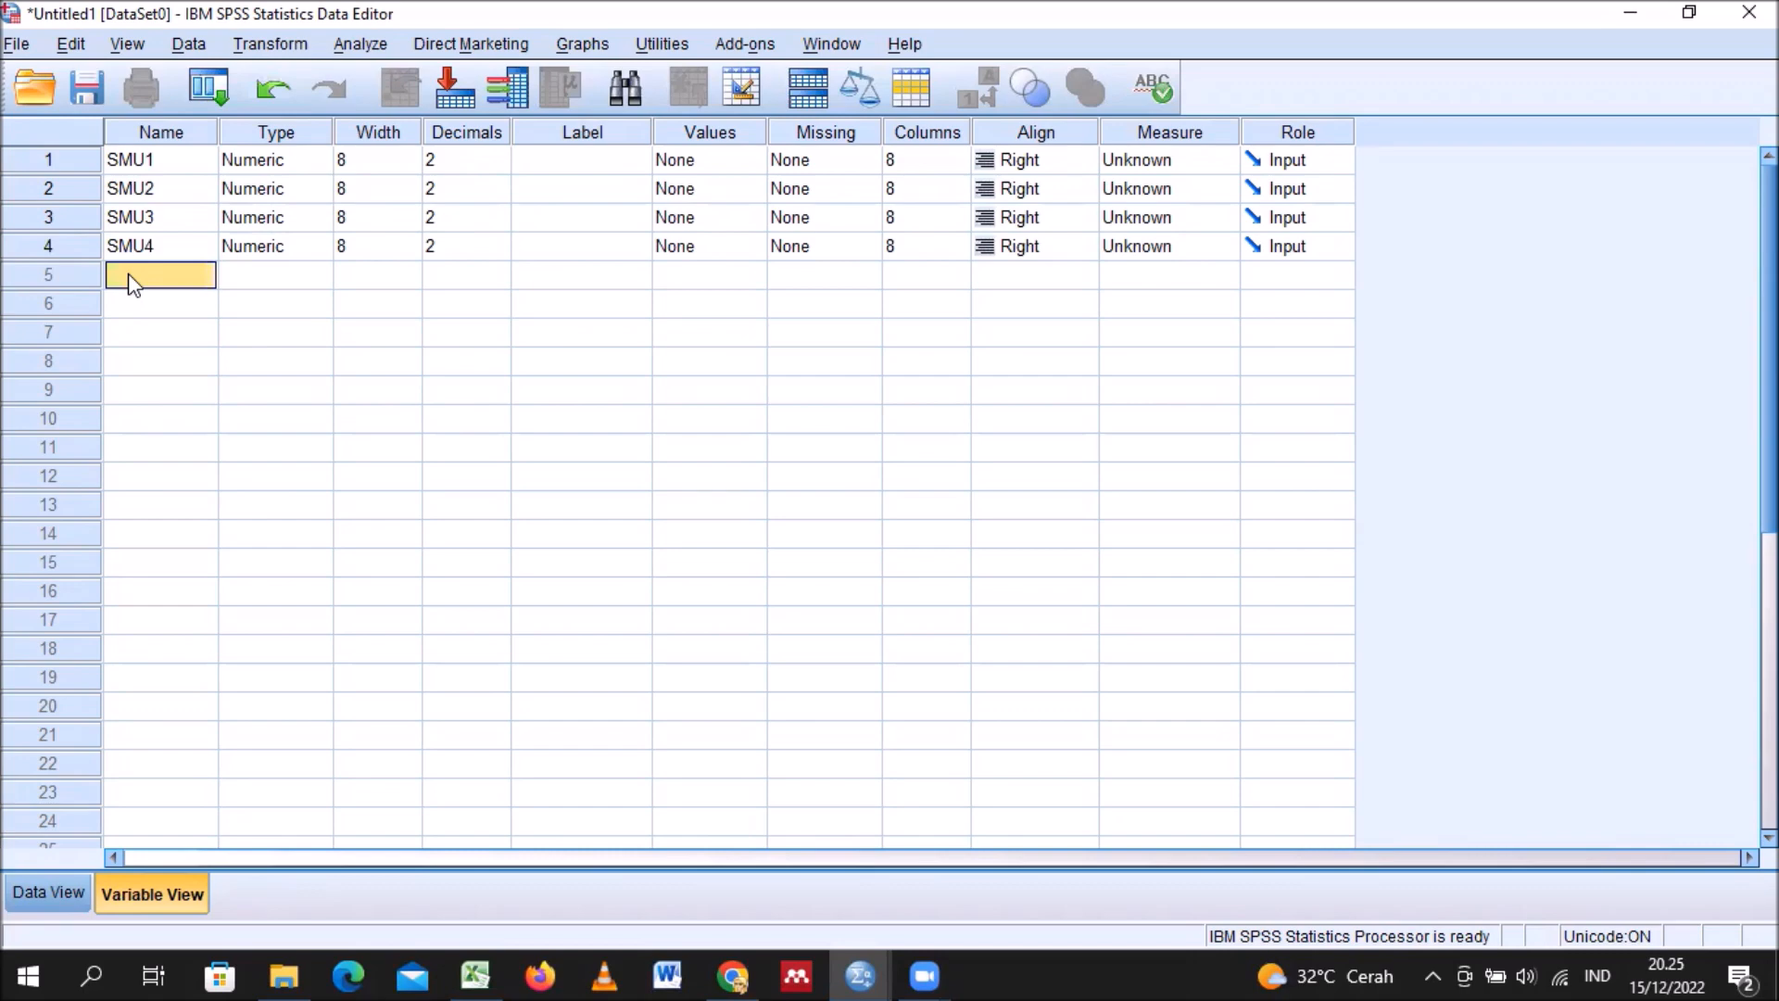
pyautogui.write('EWOM1')
pyautogui.click(159, 306)
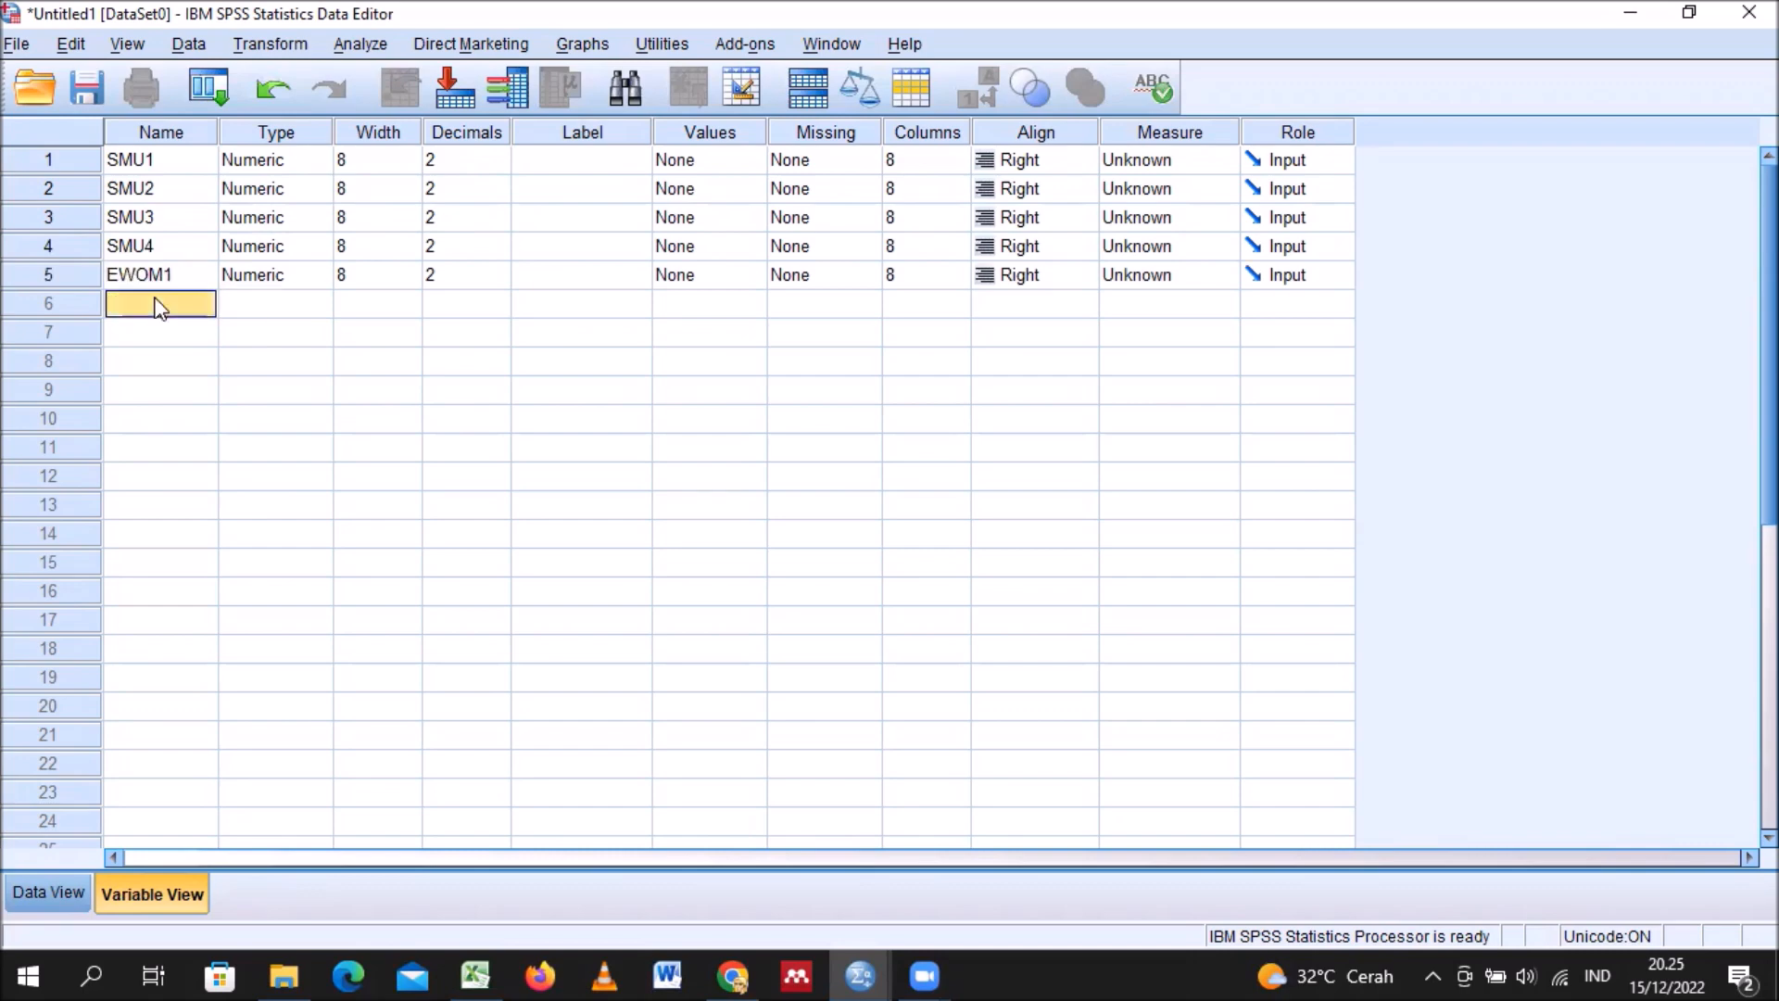
pyautogui.write('EWOM2')
pyautogui.click(163, 343)
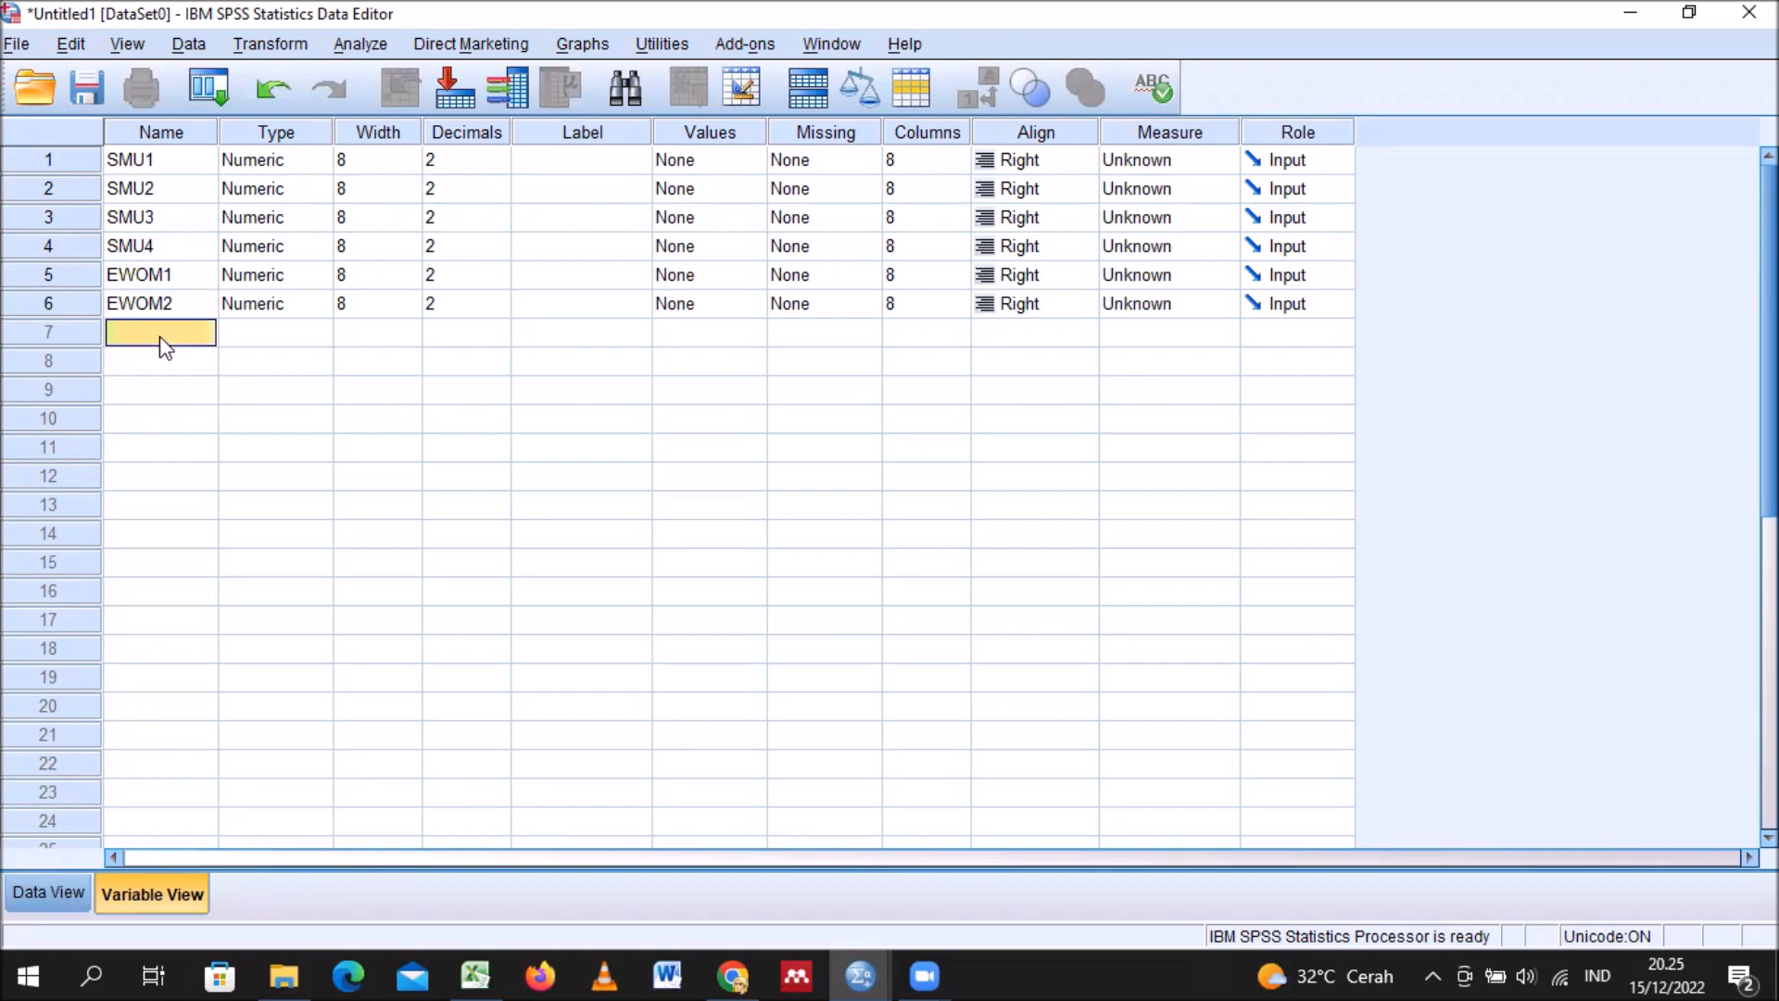
pyautogui.write('EWOM3')
pyautogui.click(130, 366)
pyautogui.write('EWOM4')
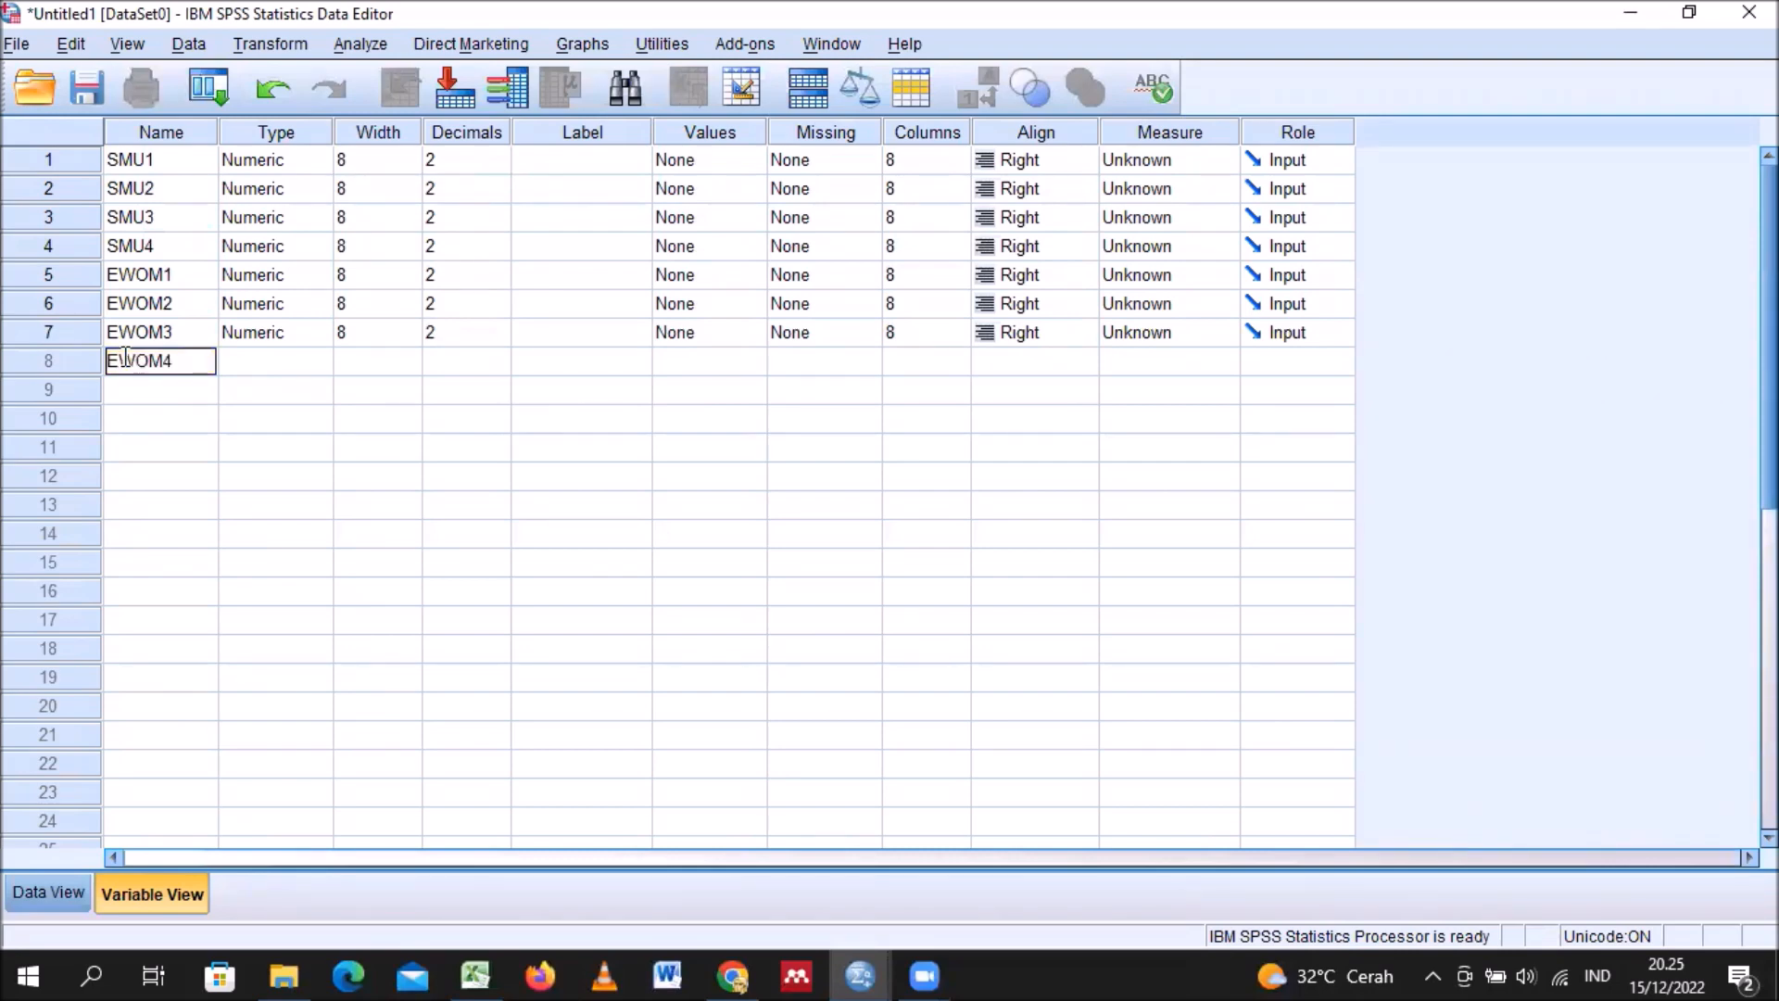
pyautogui.click(380, 388)
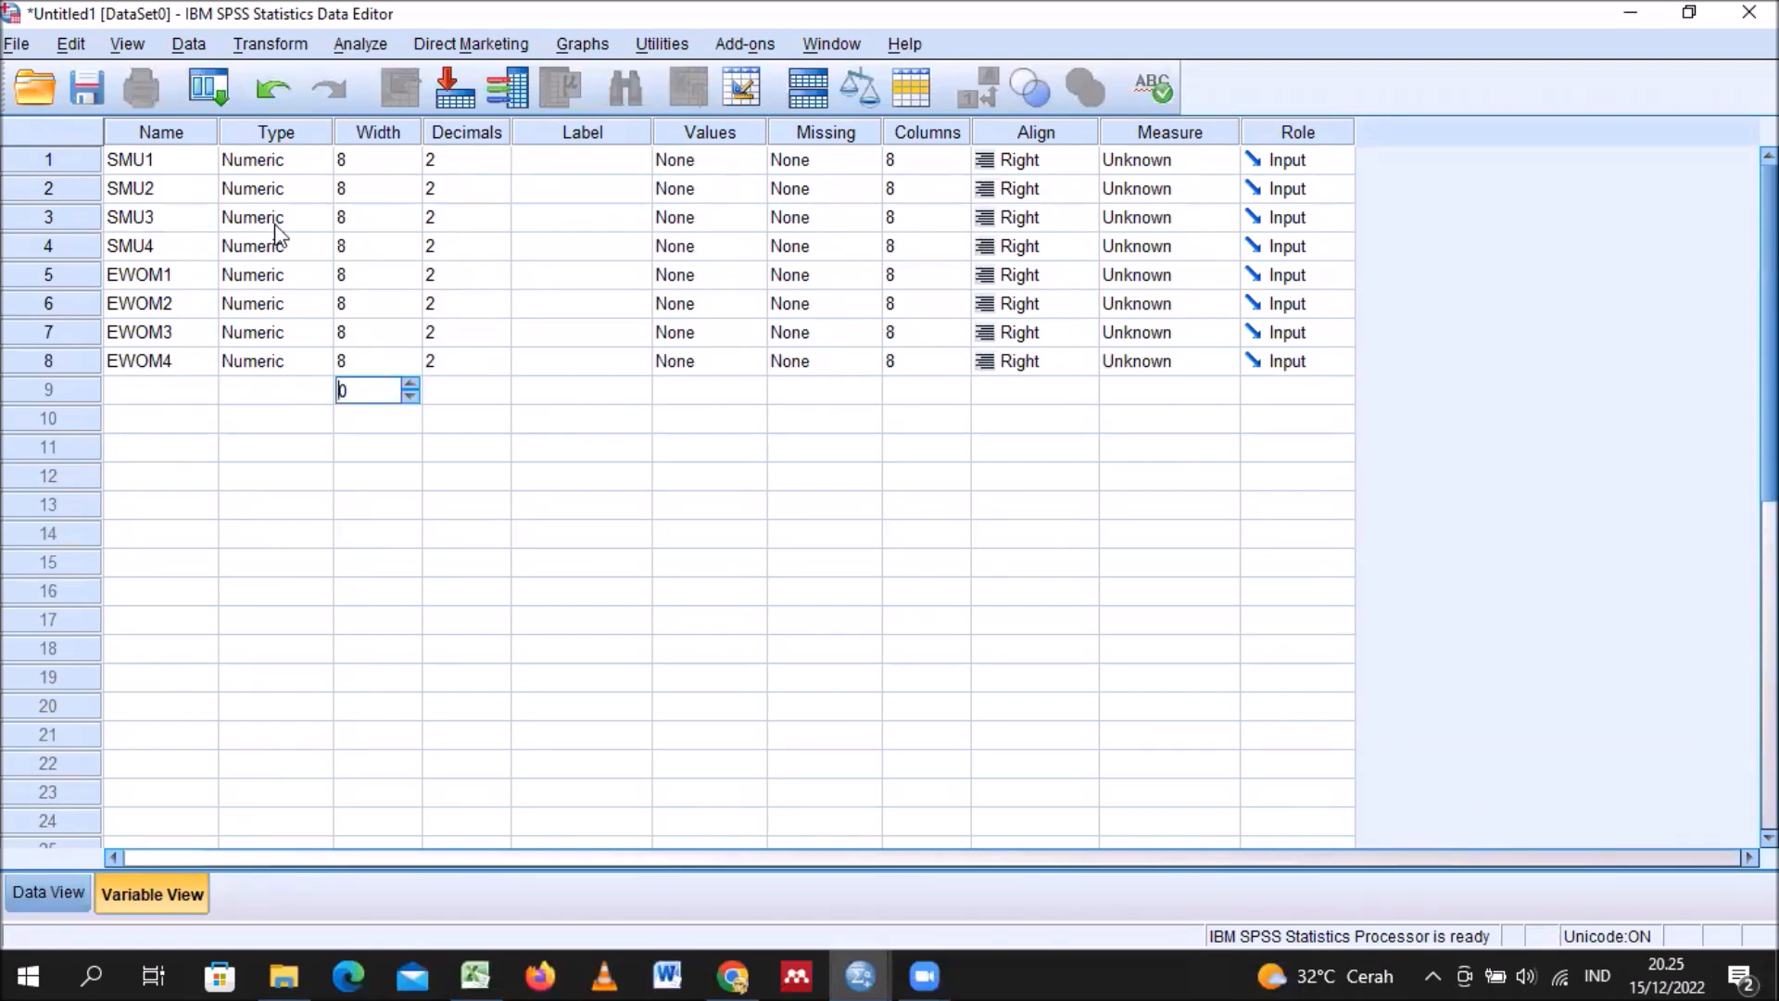
# Step: Review the variable type options of SMU1 and keep the Numeric type
pyautogui.click(293, 160)
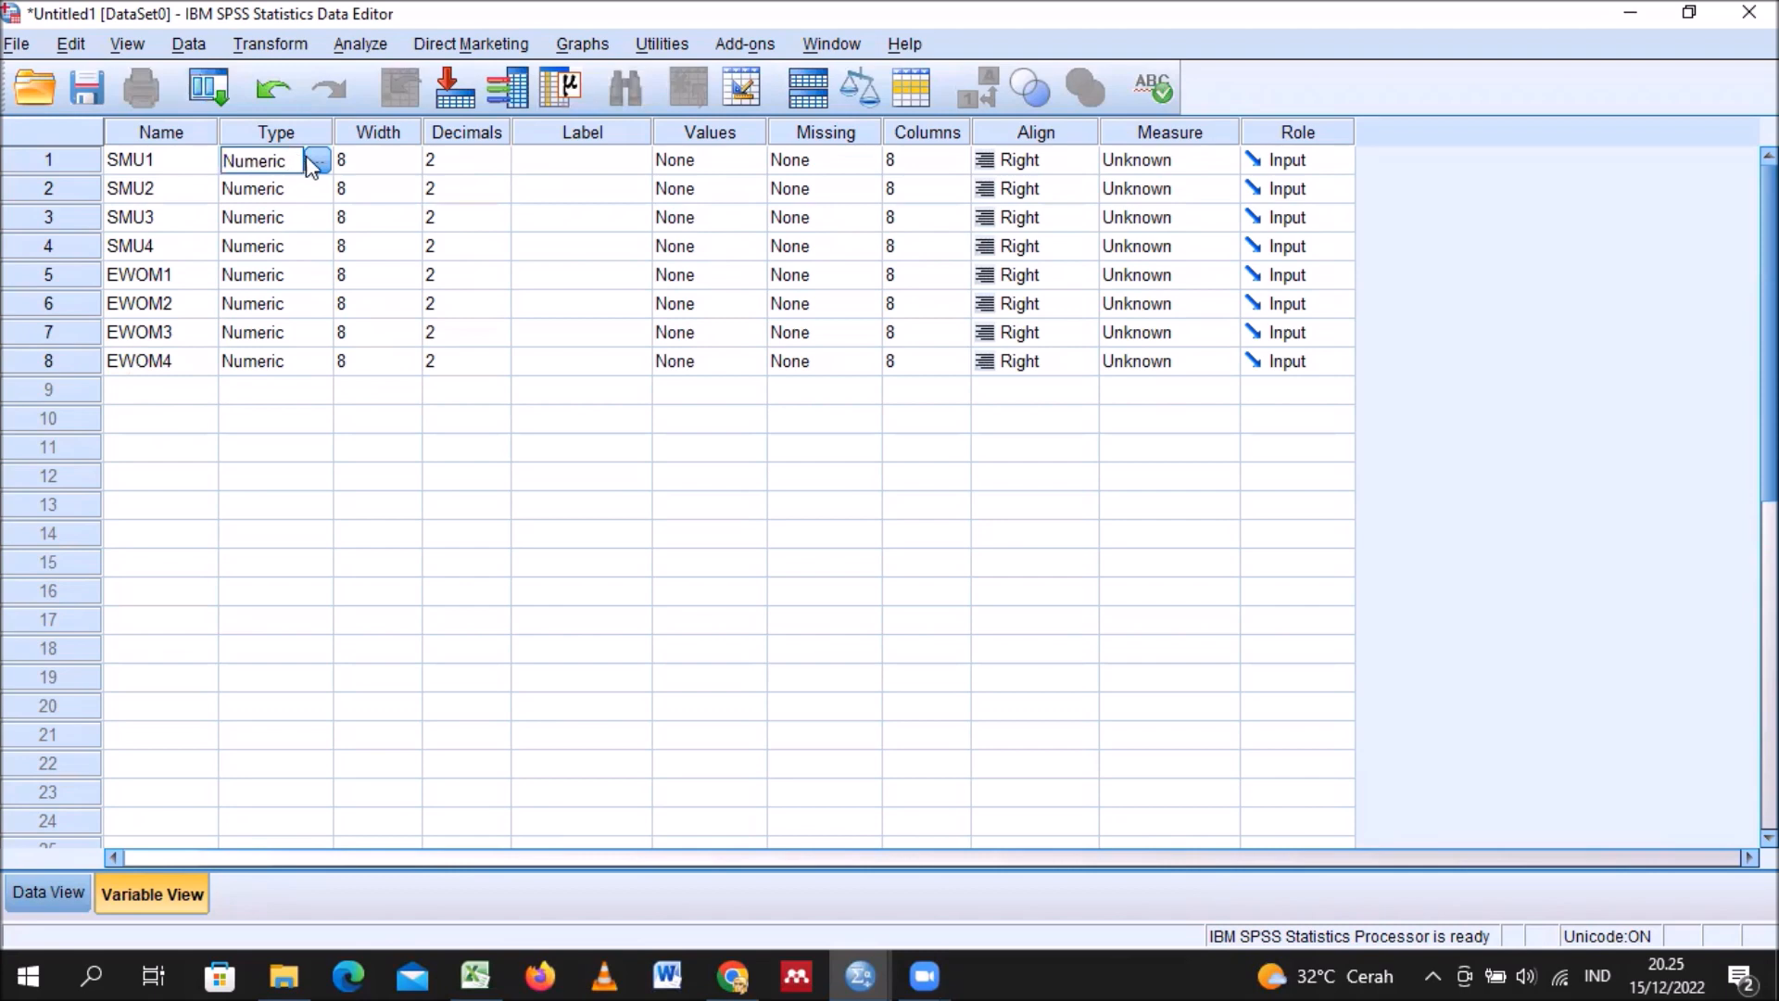
pyautogui.click(311, 159)
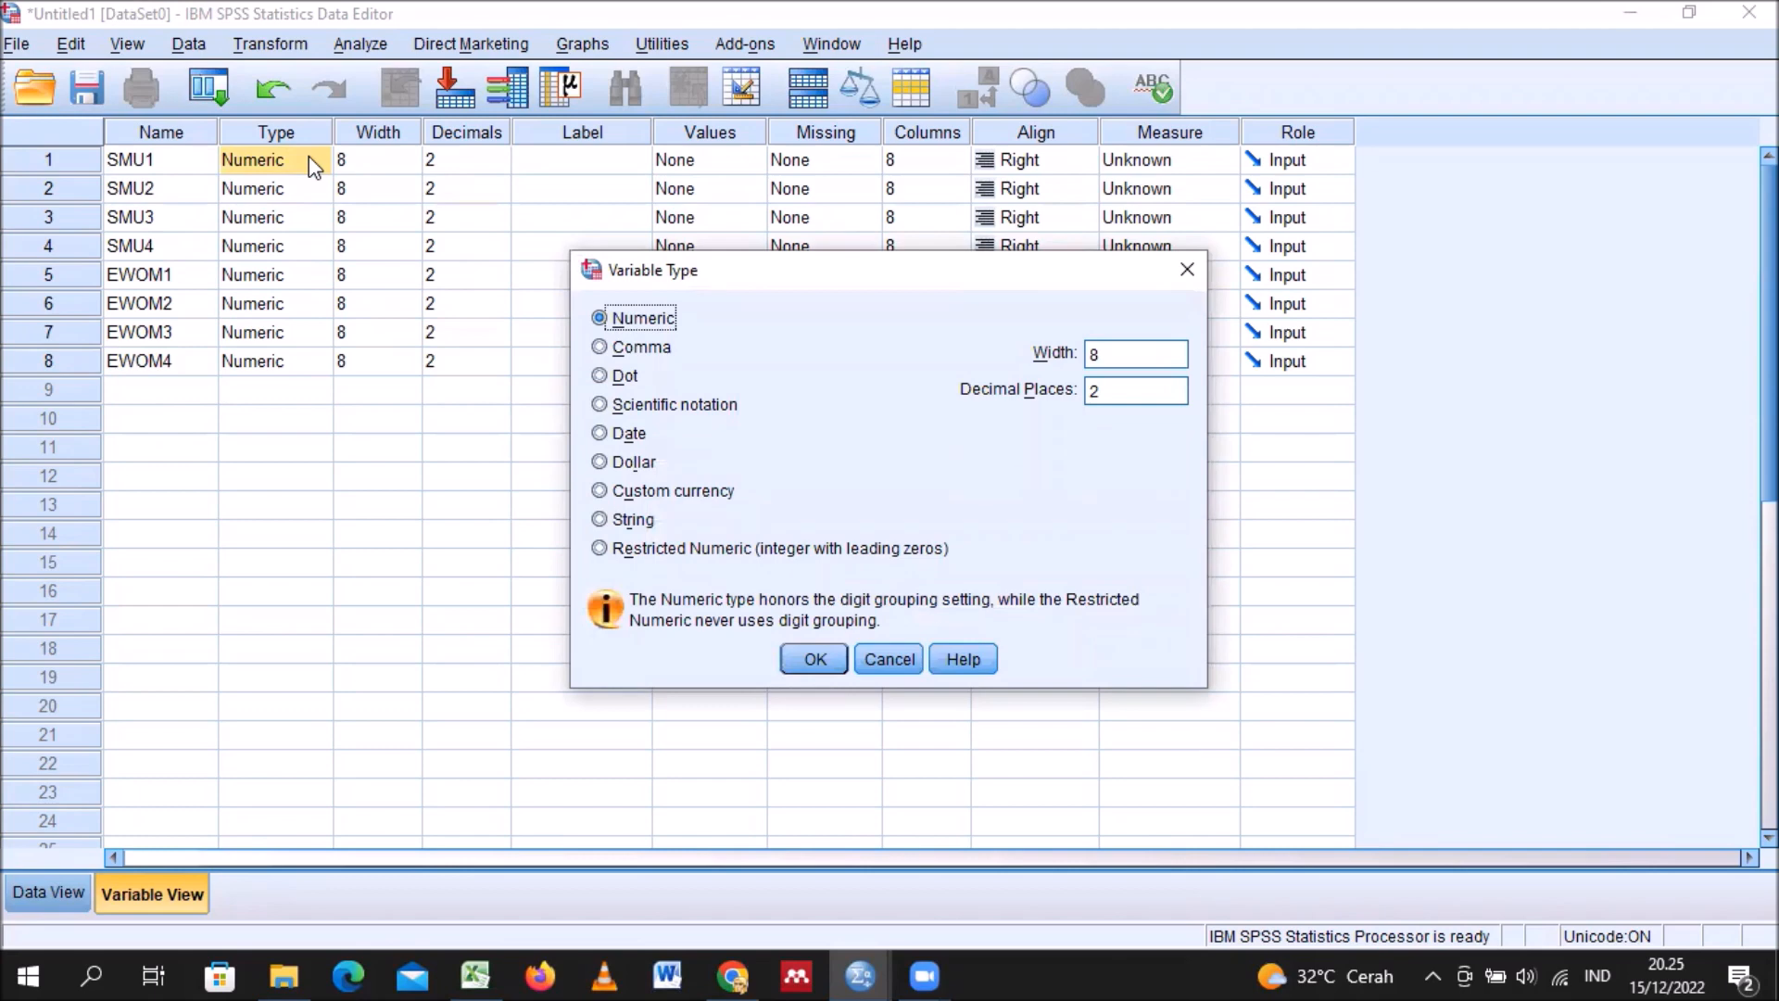
pyautogui.click(827, 661)
pyautogui.click(417, 394)
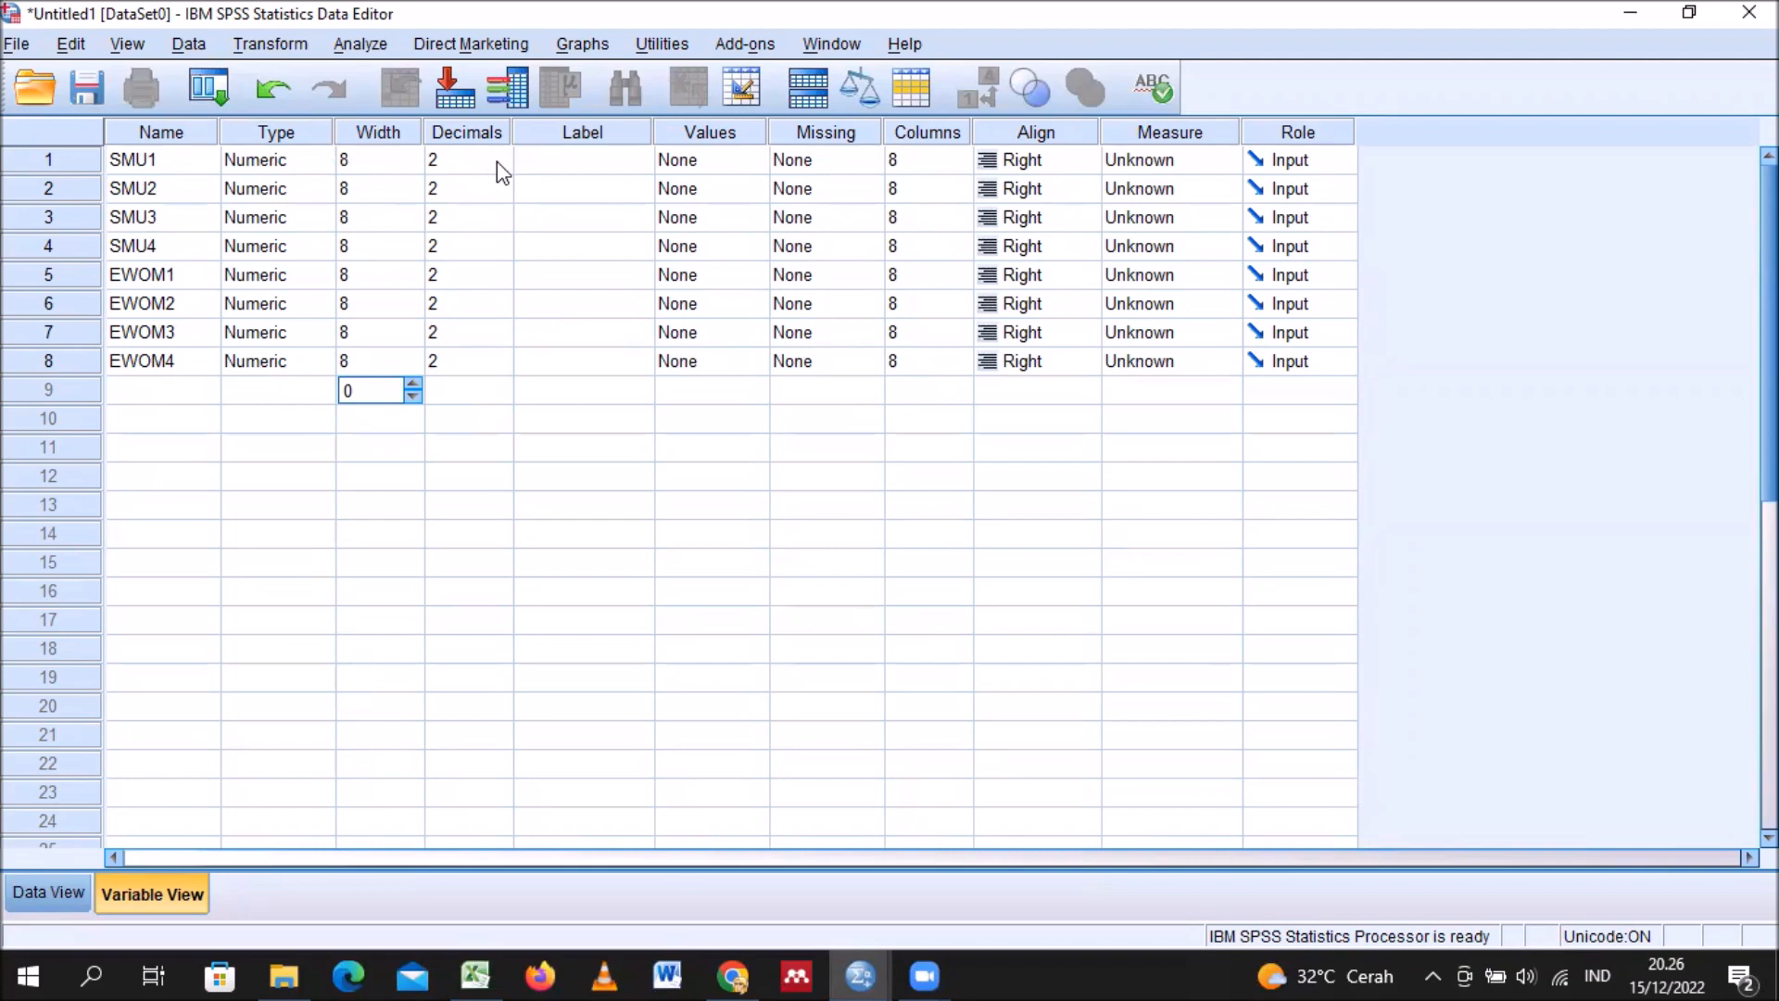
# Step: Copy the statement in cell N24 of the Excel sheet and paste it in SPSS as the label of SMU1
pyautogui.click(558, 167)
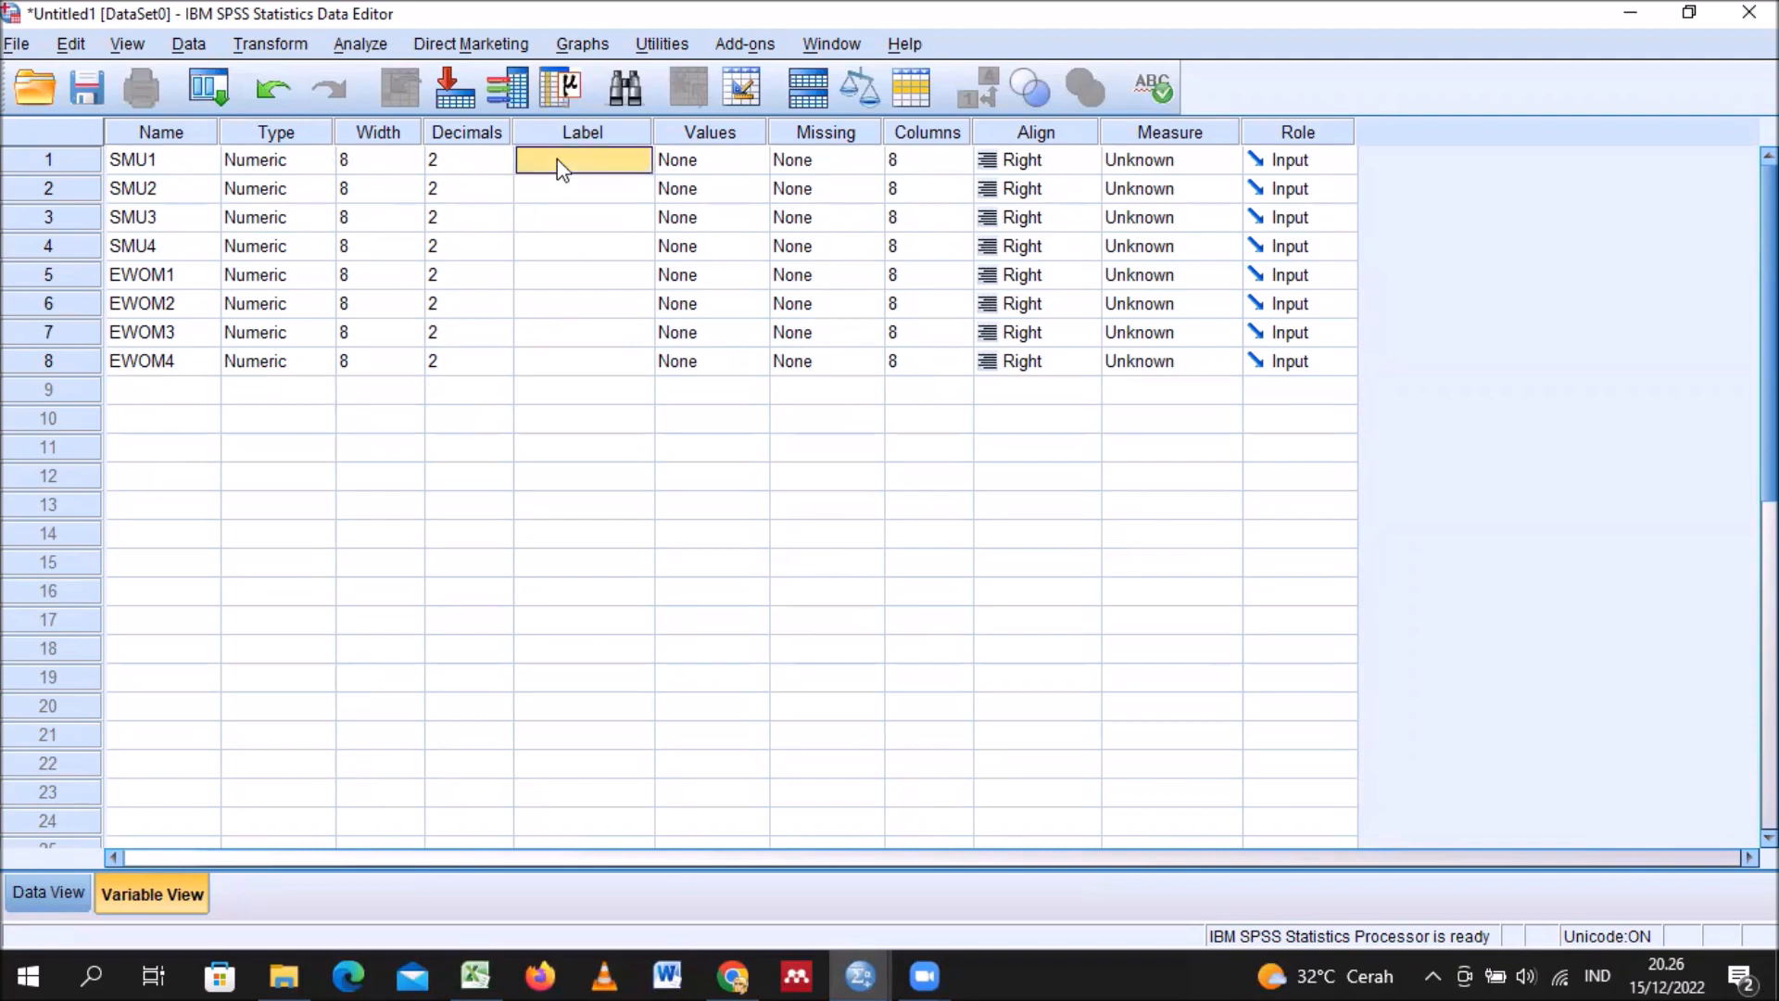
pyautogui.click(561, 138)
pyautogui.click(562, 159)
pyautogui.click(592, 136)
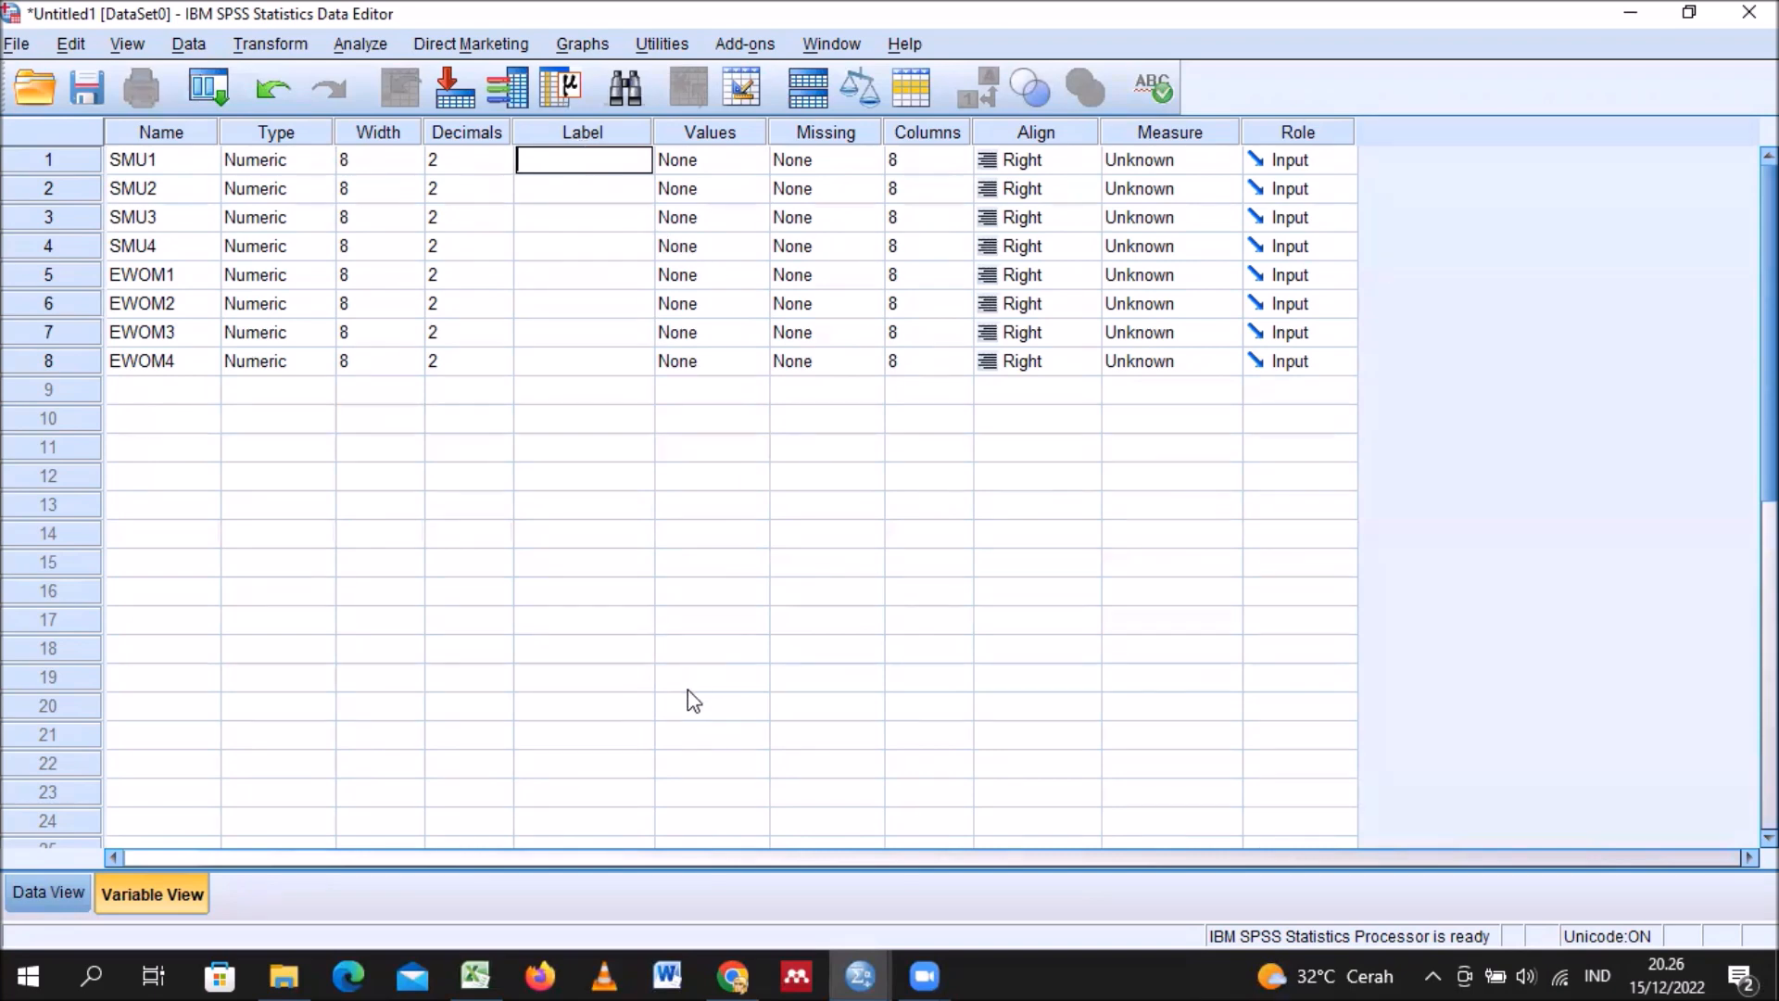
pyautogui.moveTo(475, 973)
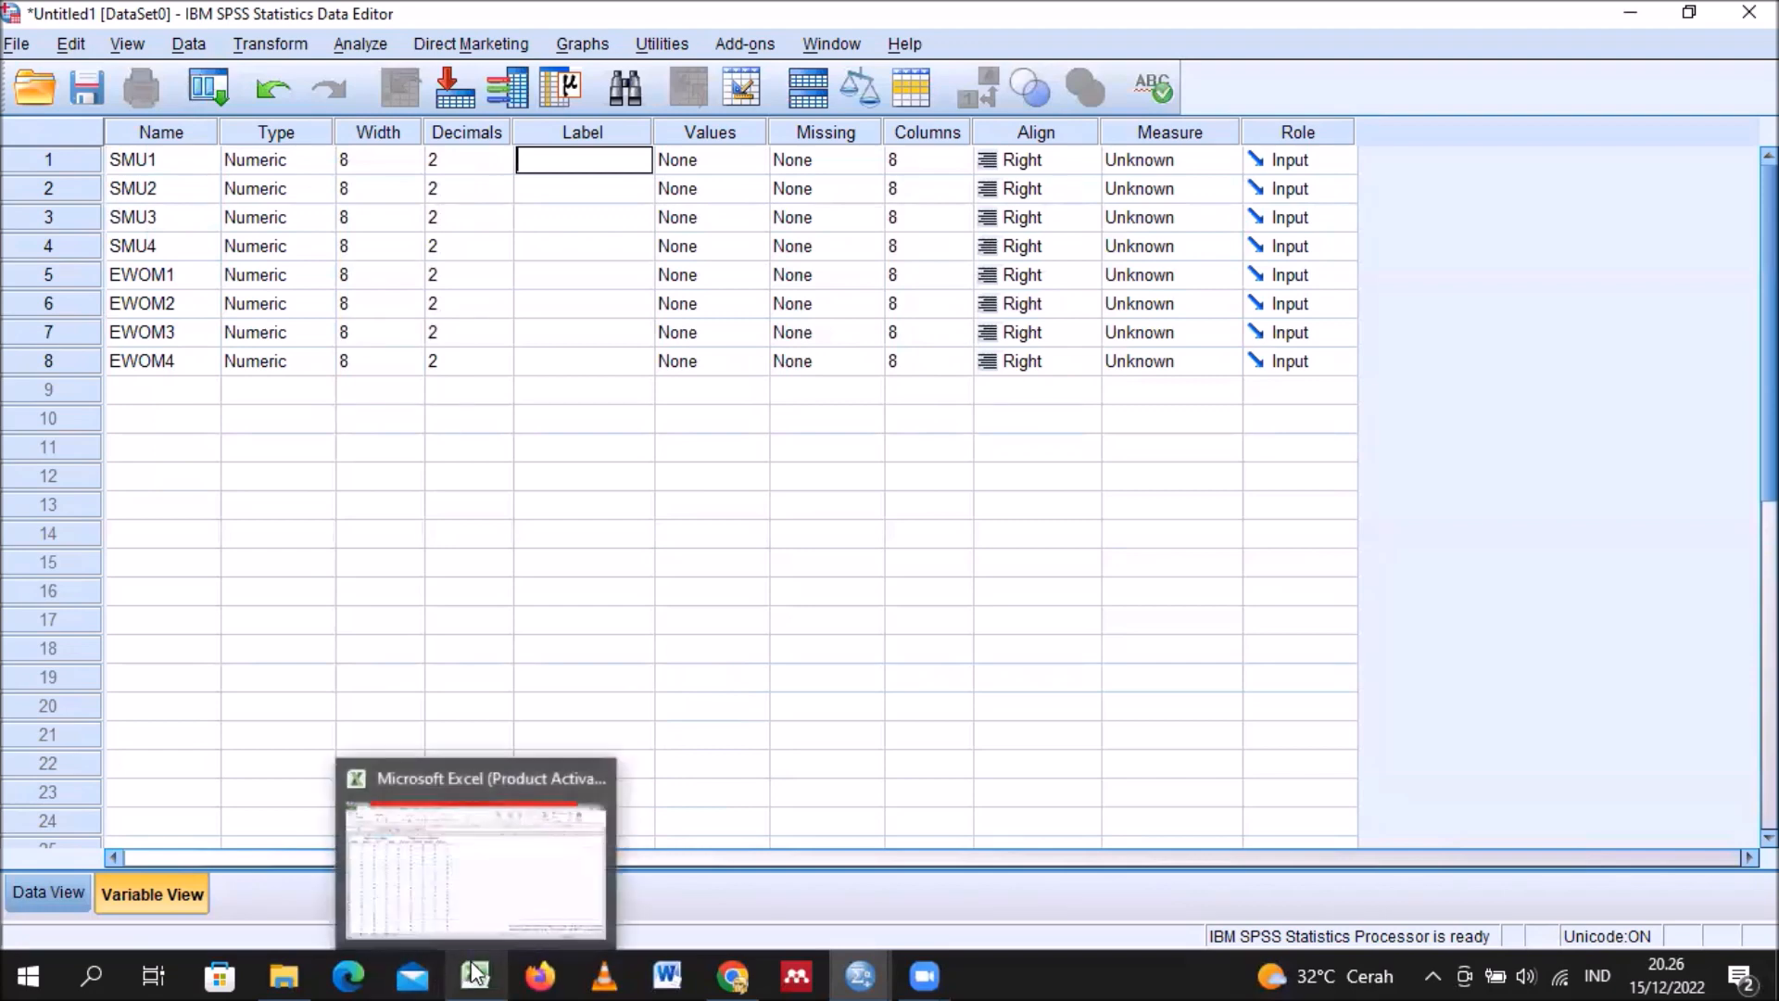
pyautogui.click(492, 899)
pyautogui.scroll(-3, 1287, 568)
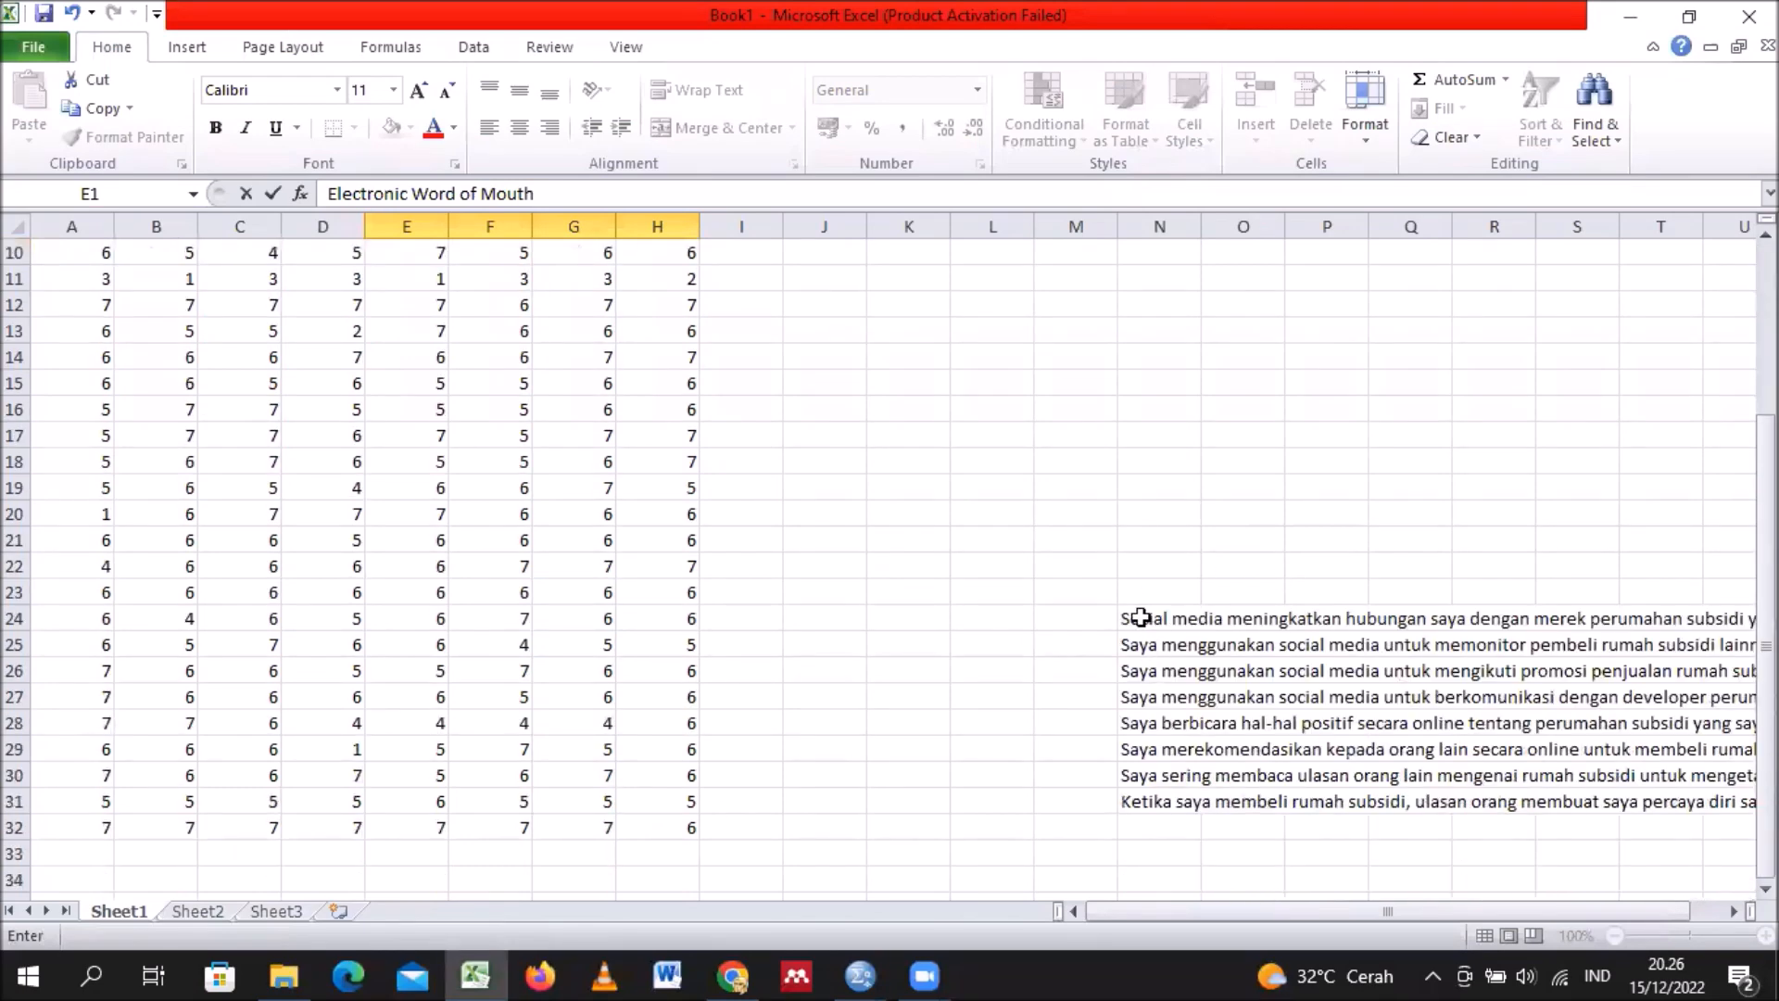
pyautogui.click(1140, 618)
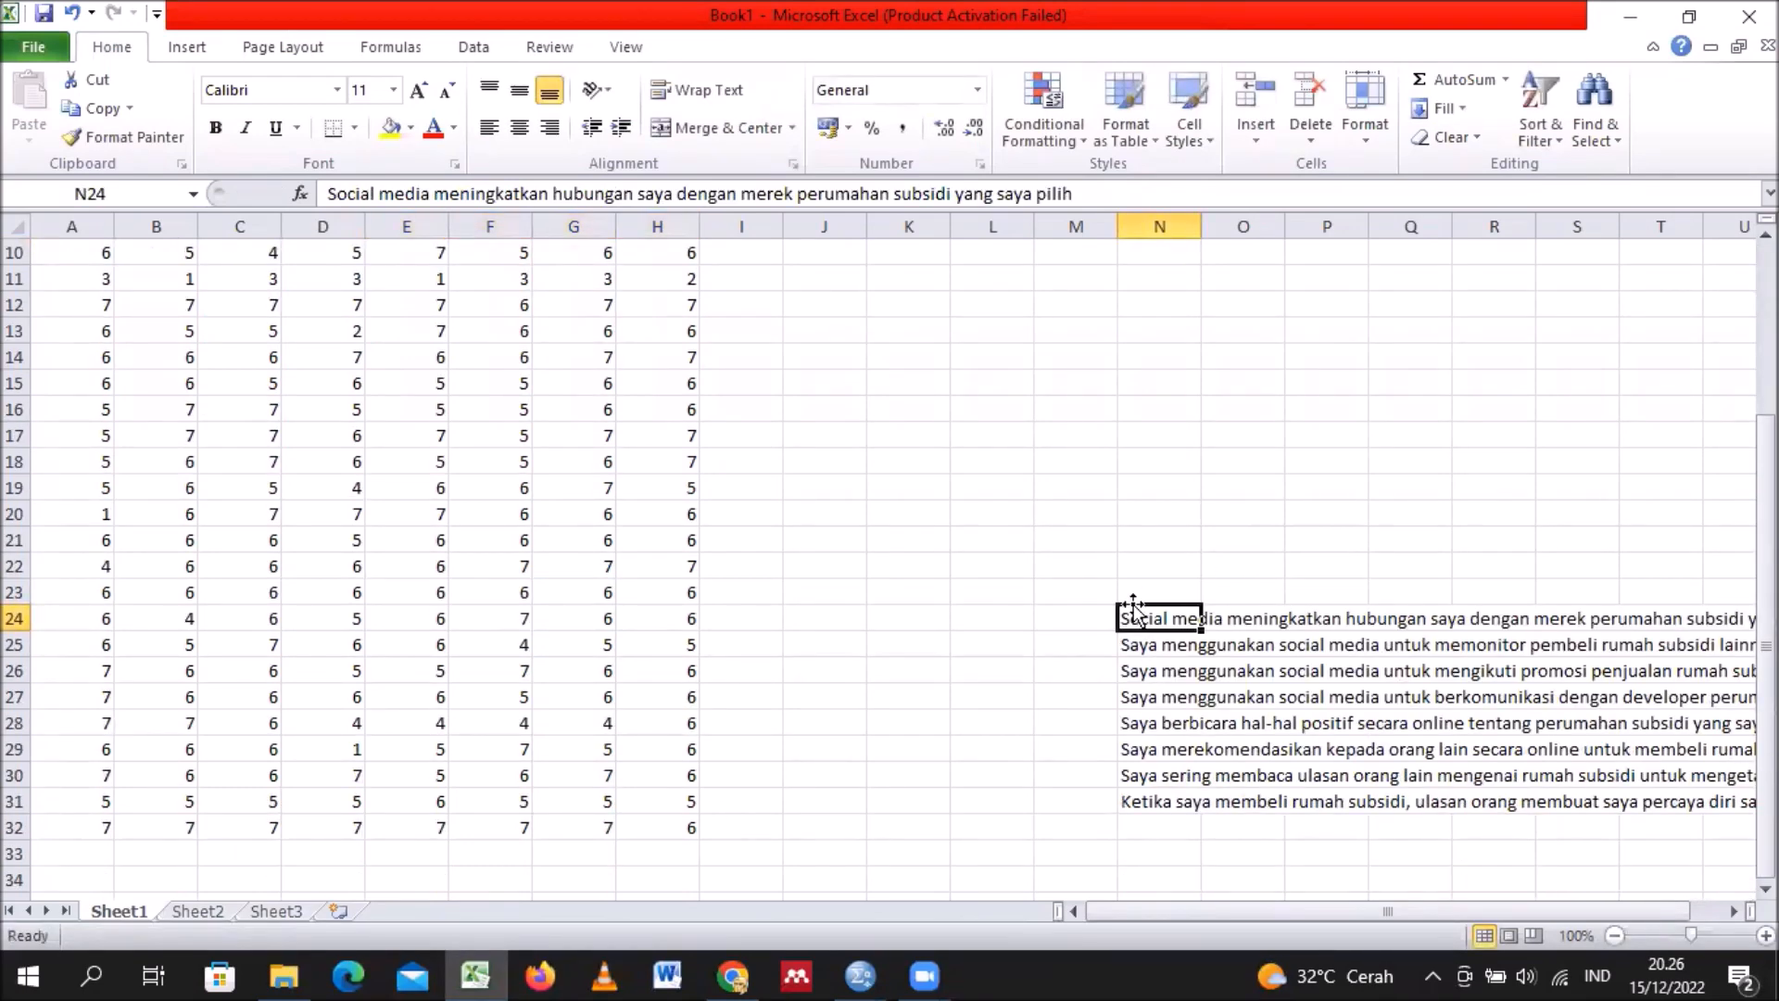
pyautogui.hotkey('ctrl', 'c')
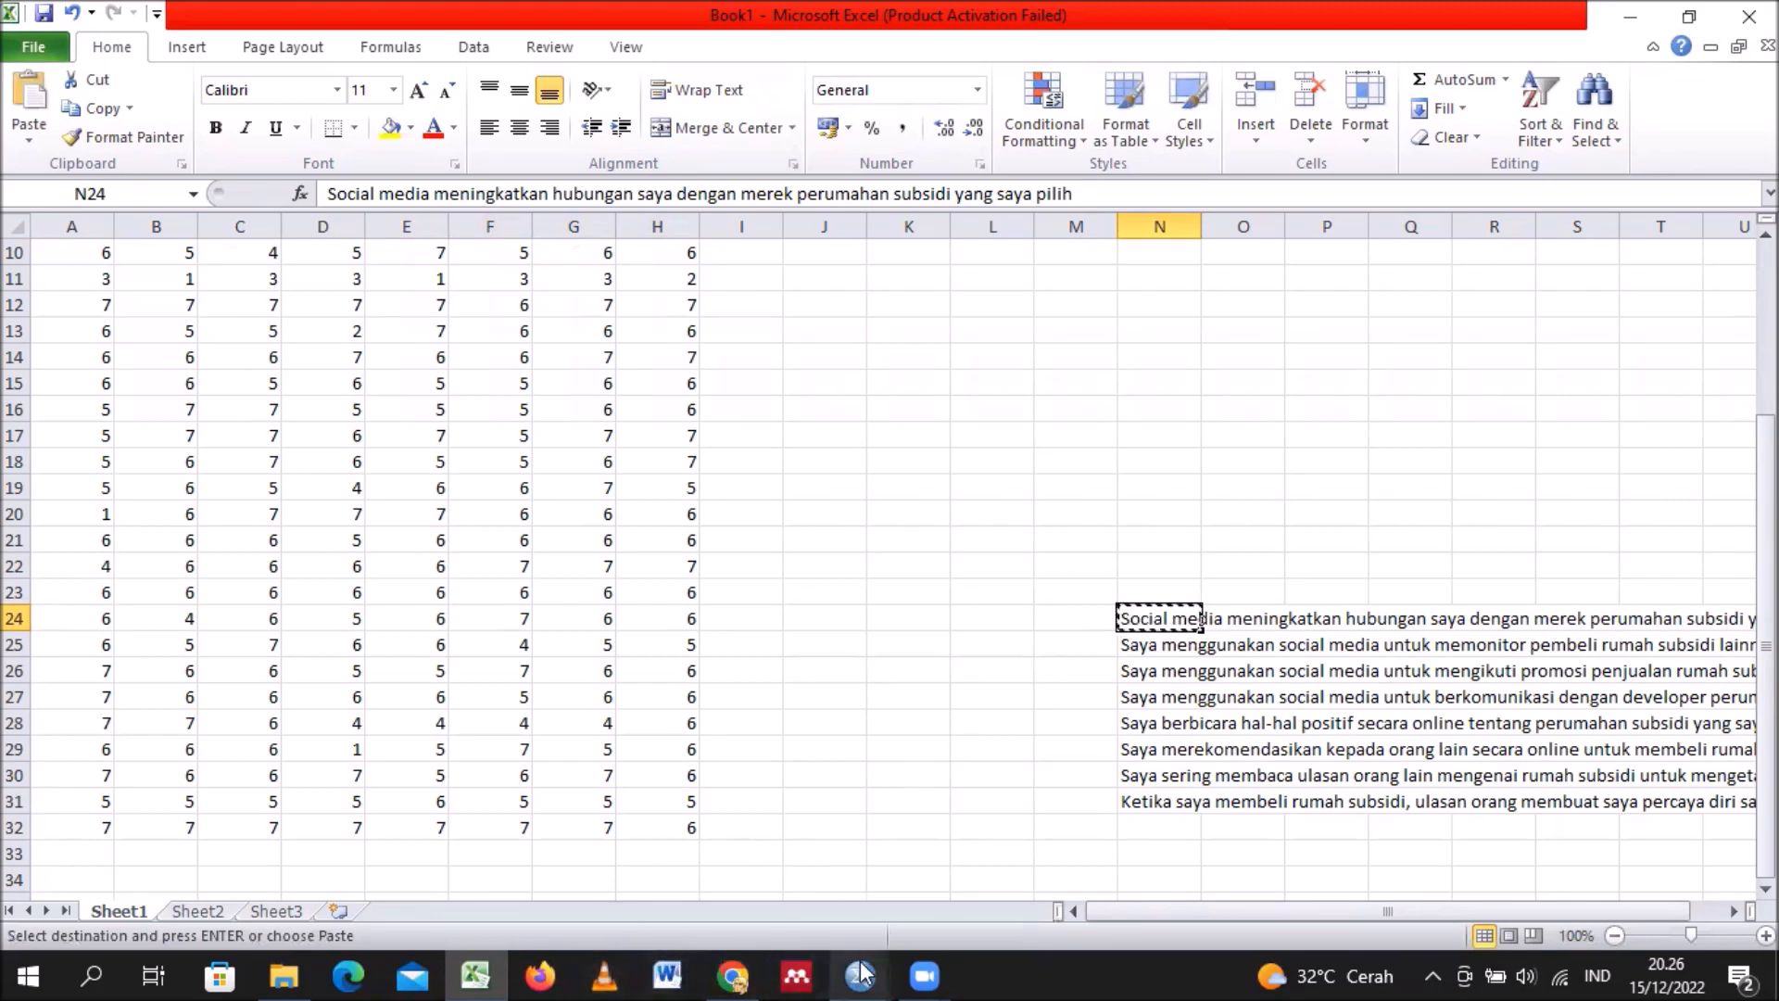
pyautogui.moveTo(862, 973)
pyautogui.click(713, 892)
pyautogui.click(569, 159)
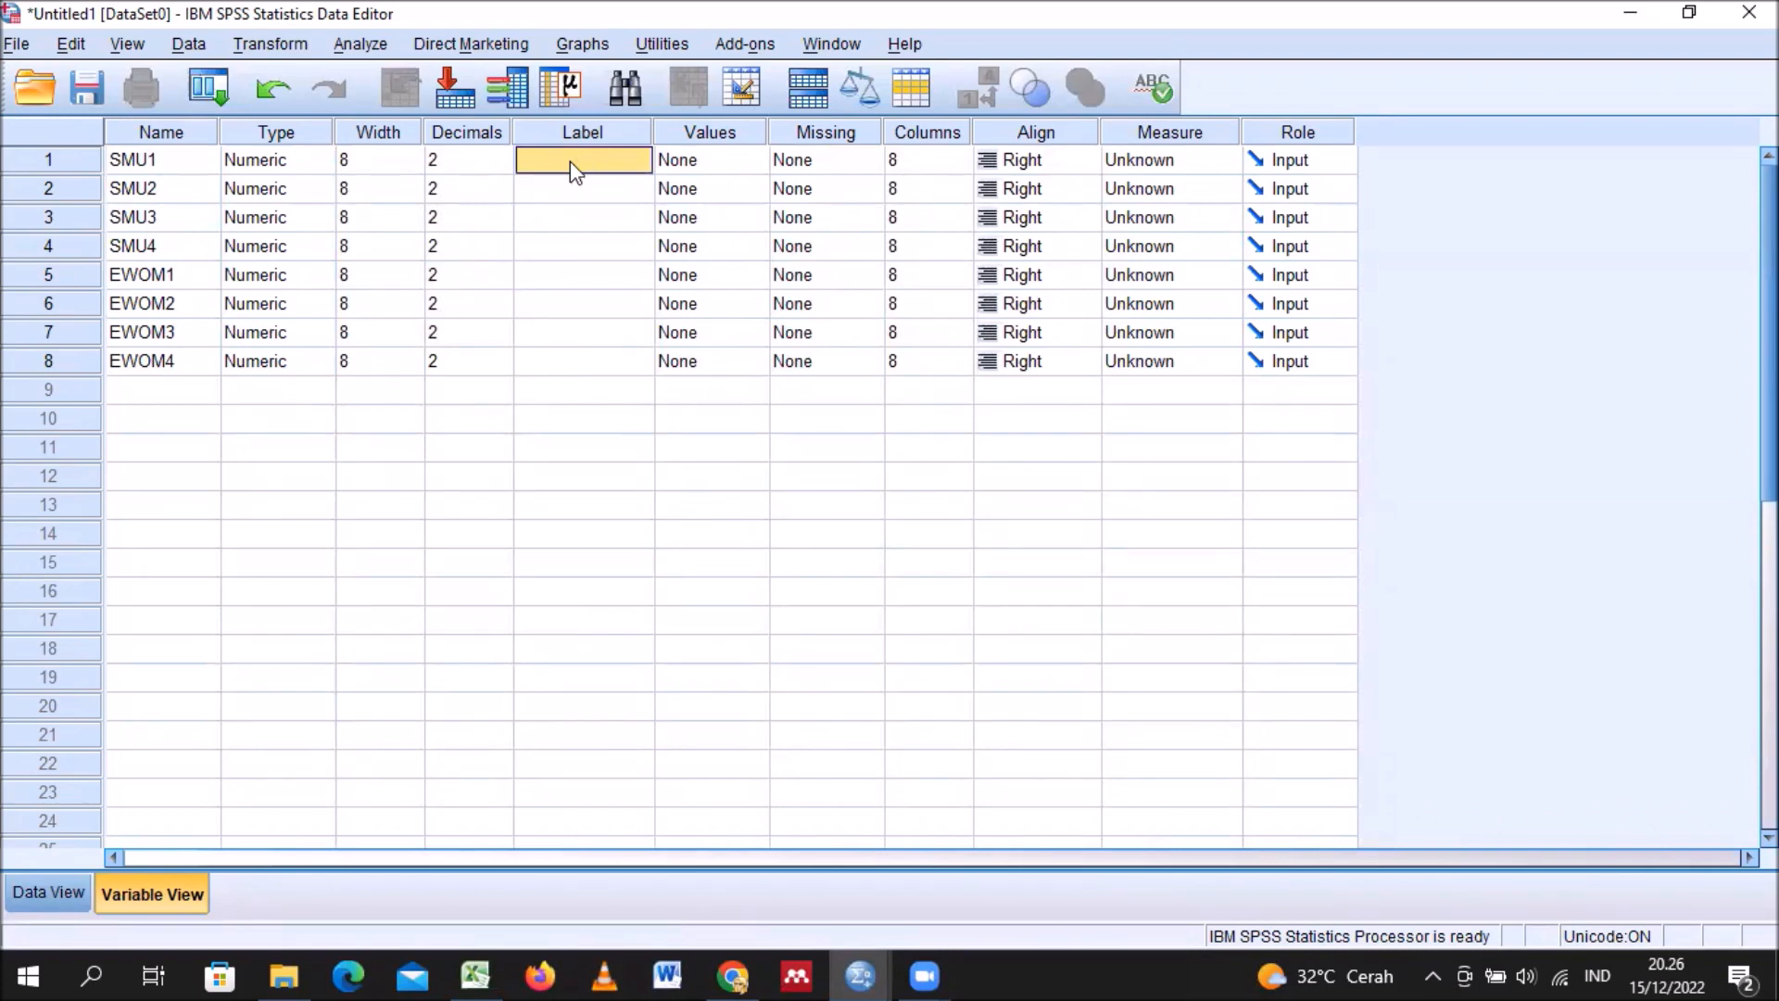
pyautogui.hotkey('ctrl', 'v')
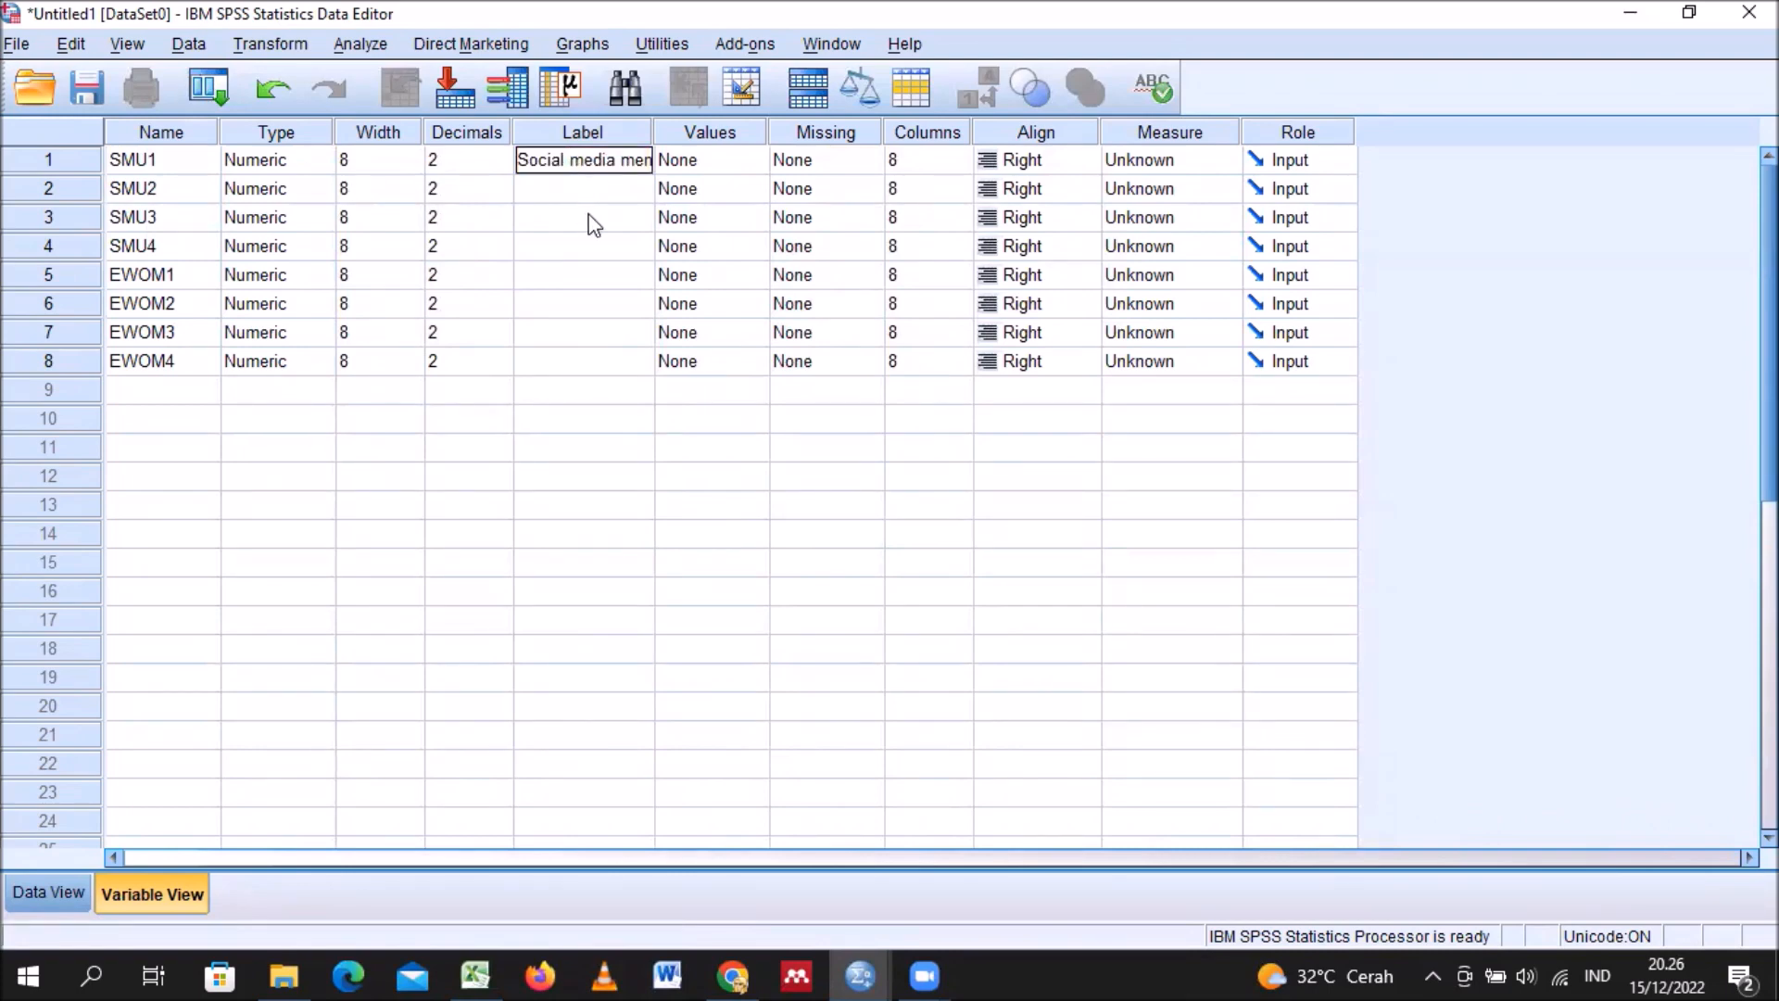
# Step: Copy the statement in Excel cell N25 into SPSS as the label of SMU2, and narrow the Label column
pyautogui.click(572, 189)
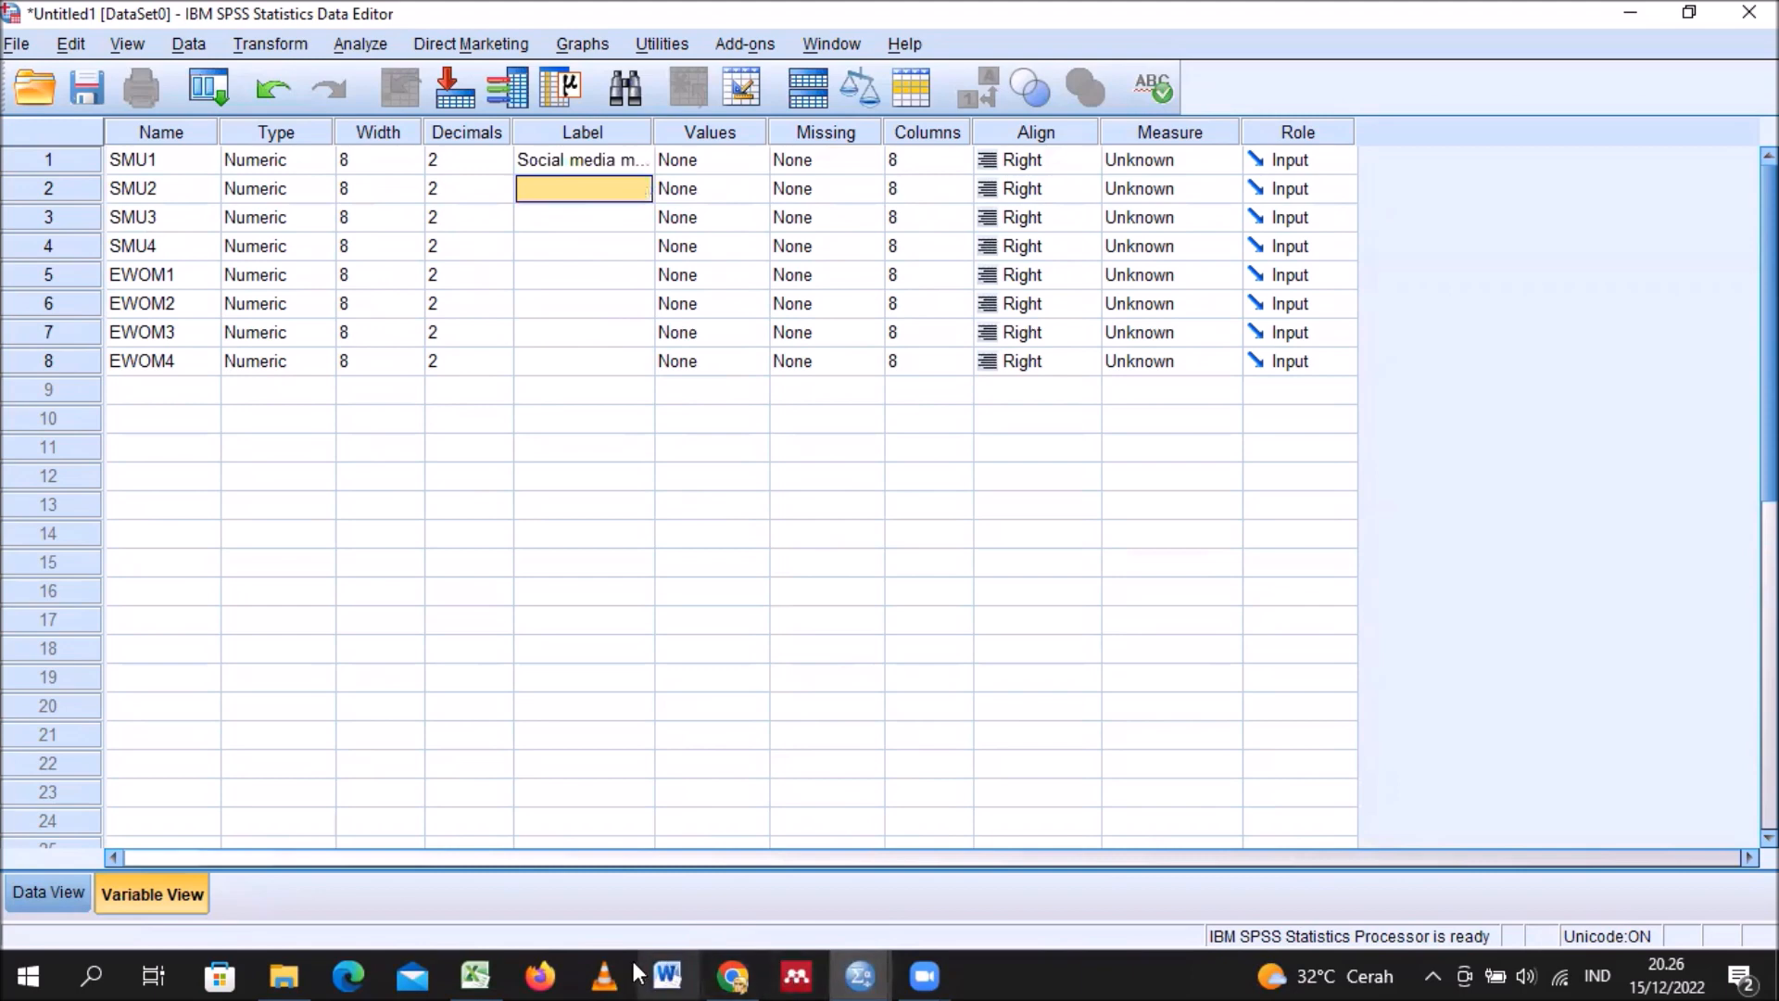
pyautogui.click(475, 975)
pyautogui.click(1135, 646)
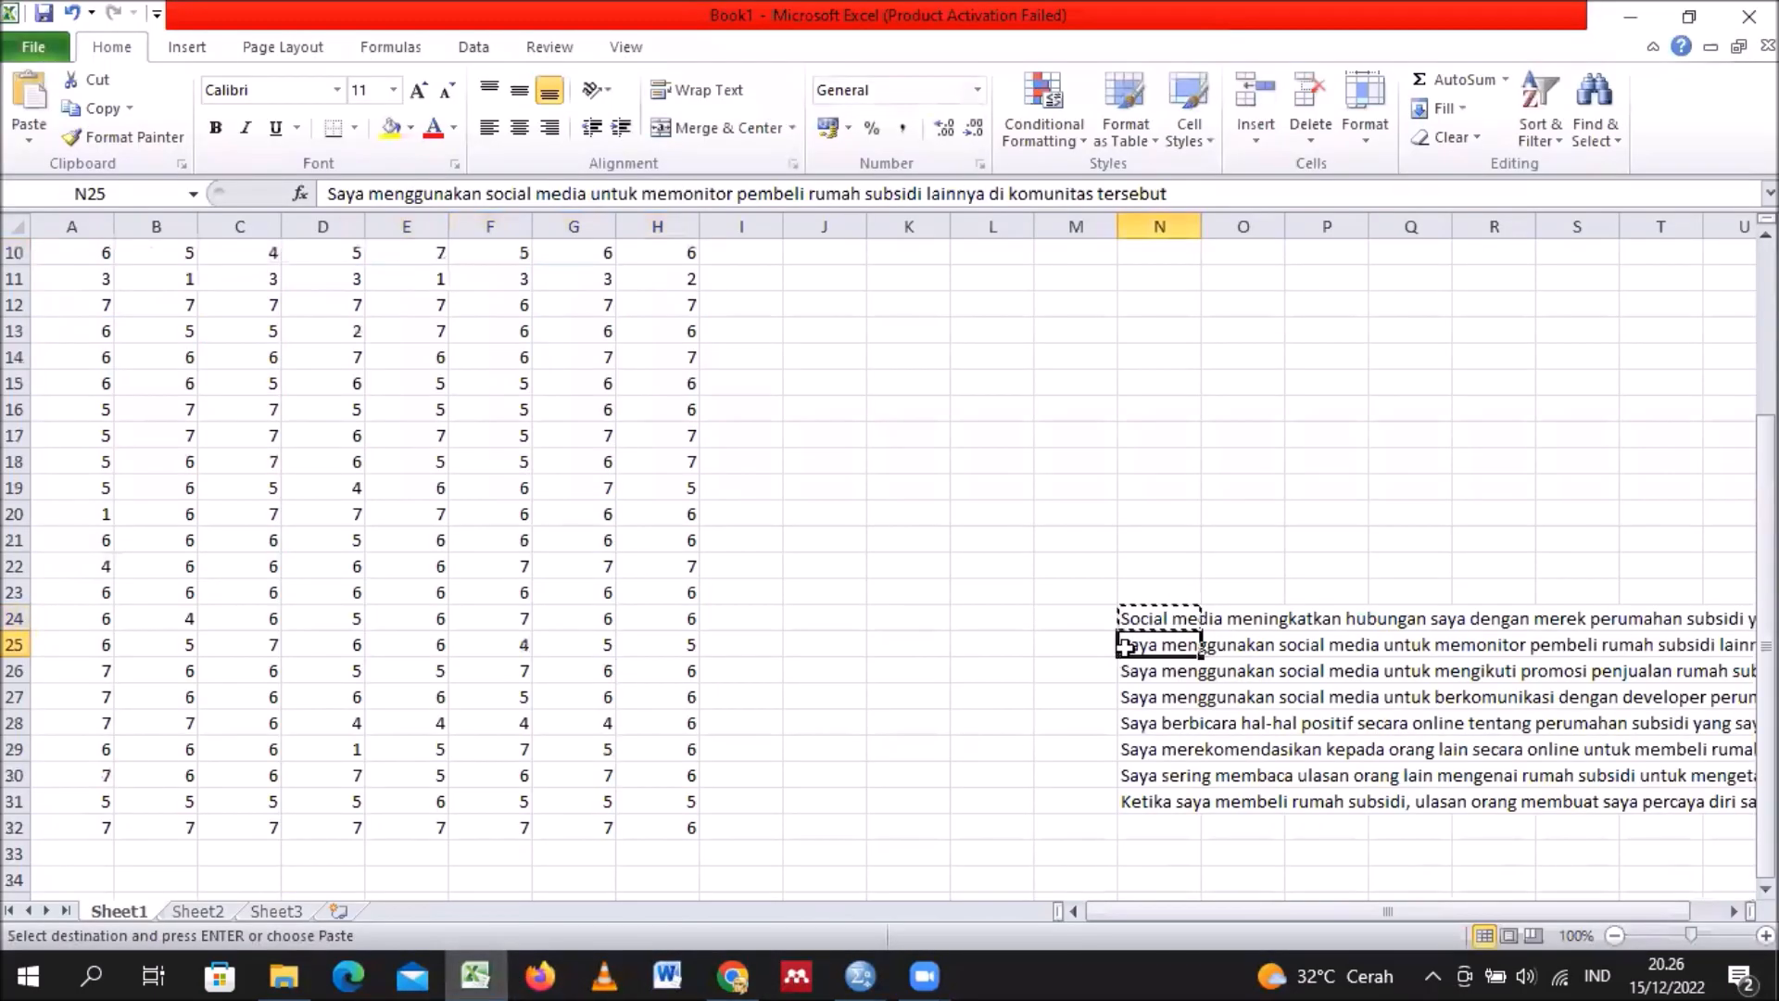
pyautogui.hotkey('ctrl', 'c')
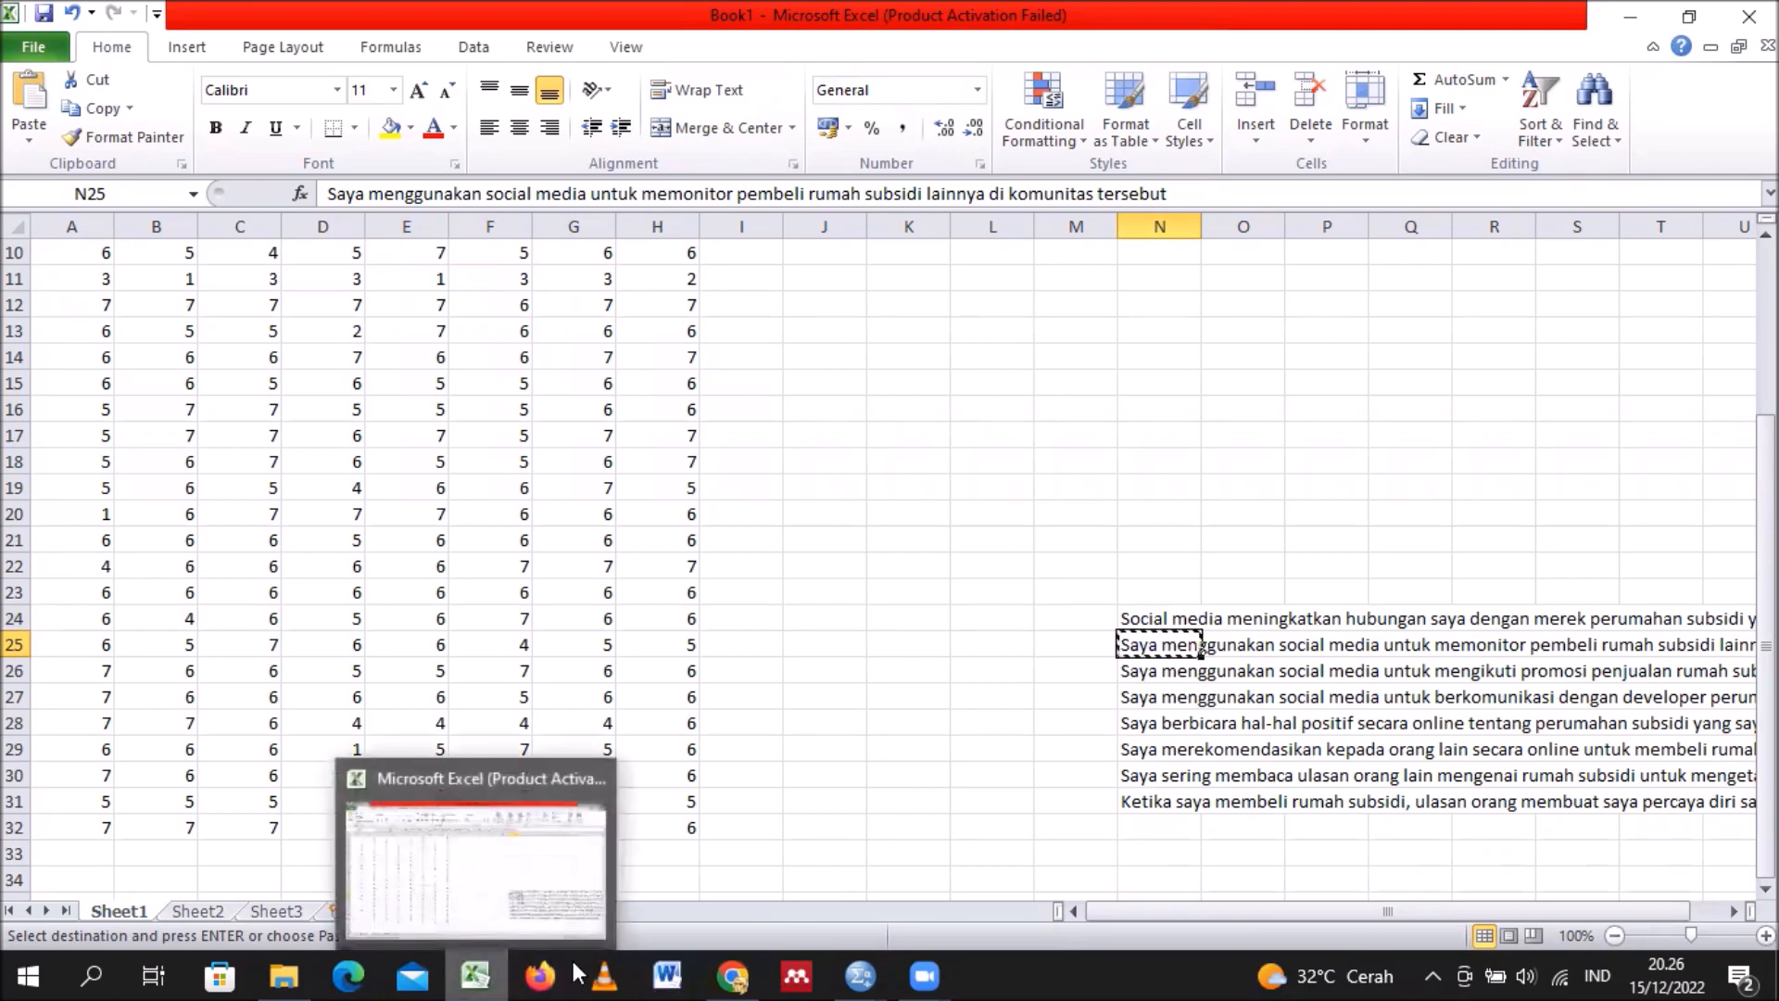
pyautogui.click(860, 973)
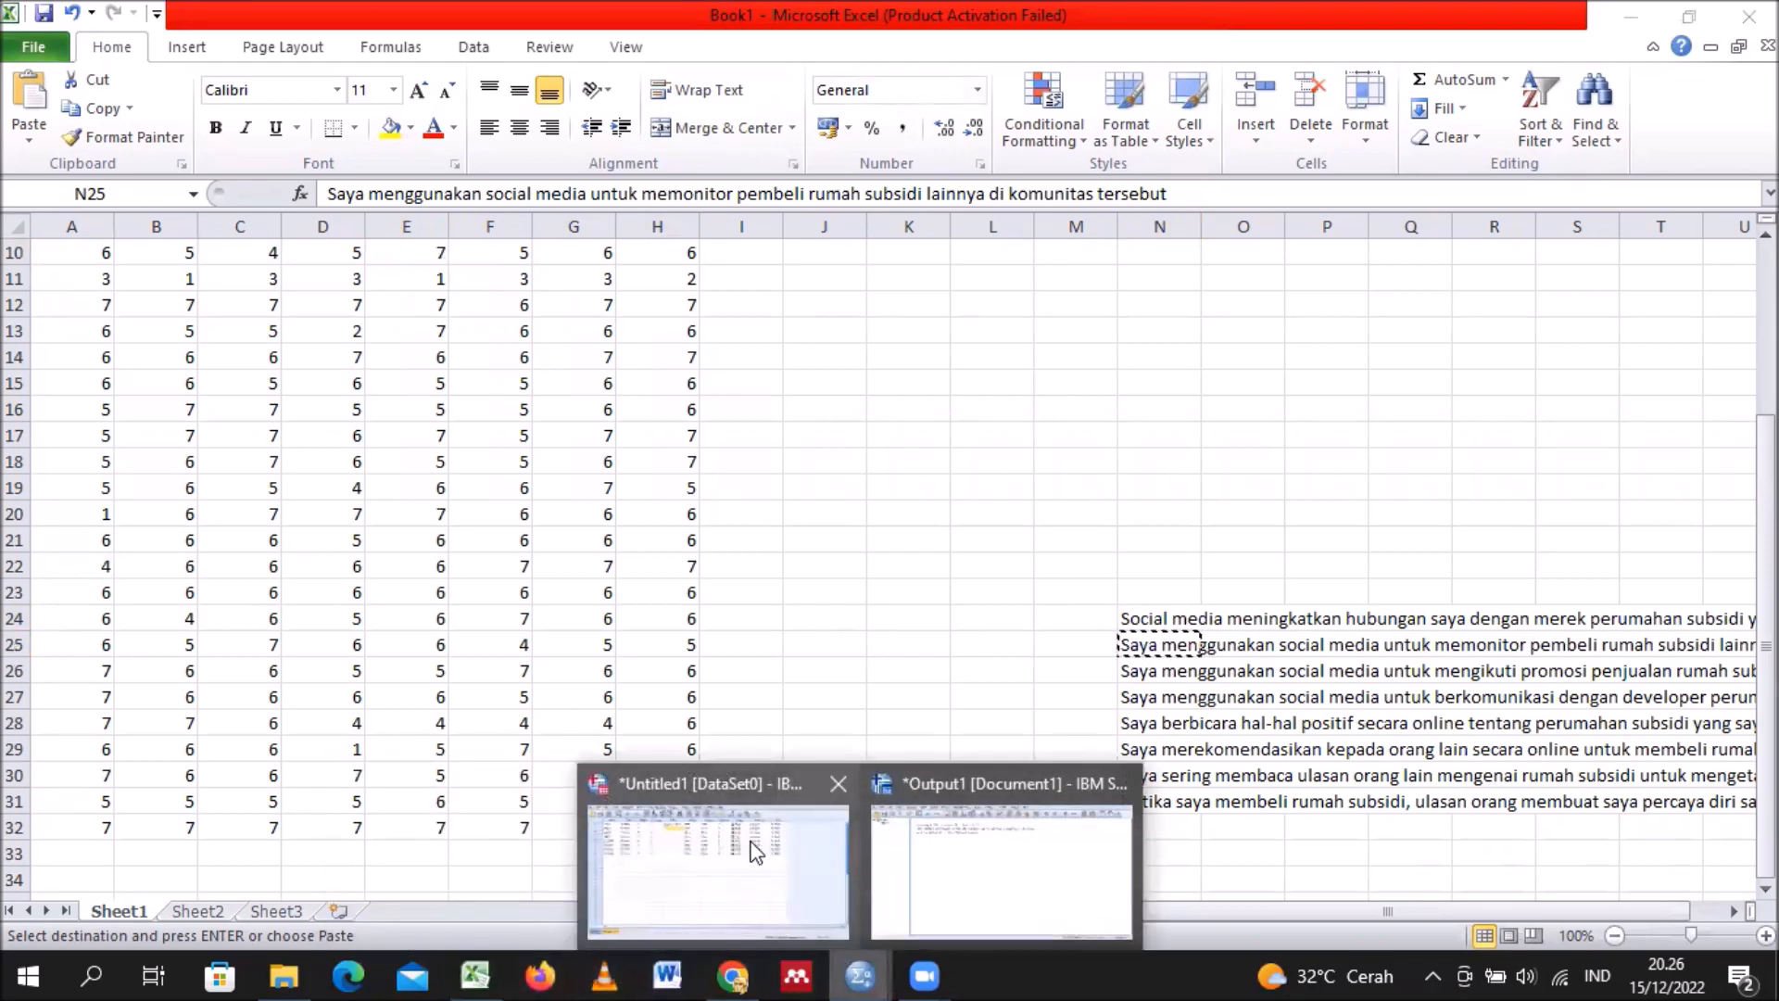
pyautogui.click(847, 844)
pyautogui.click(593, 188)
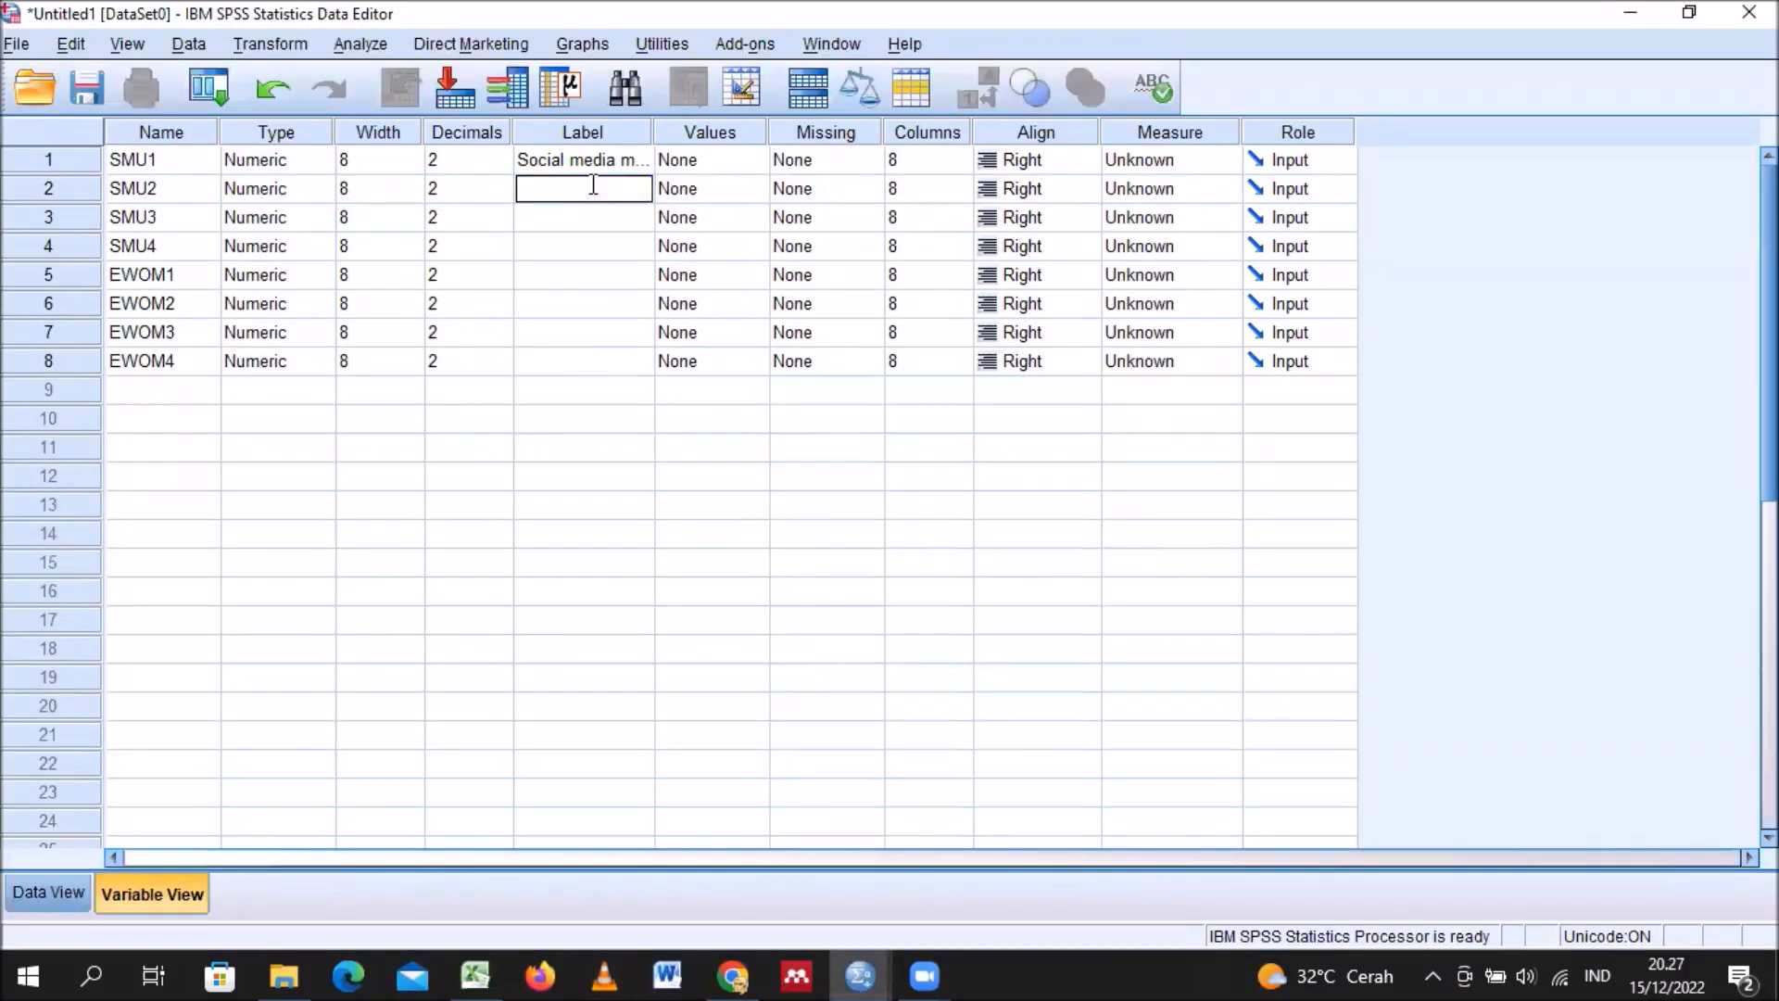
pyautogui.hotkey('ctrl', 'v')
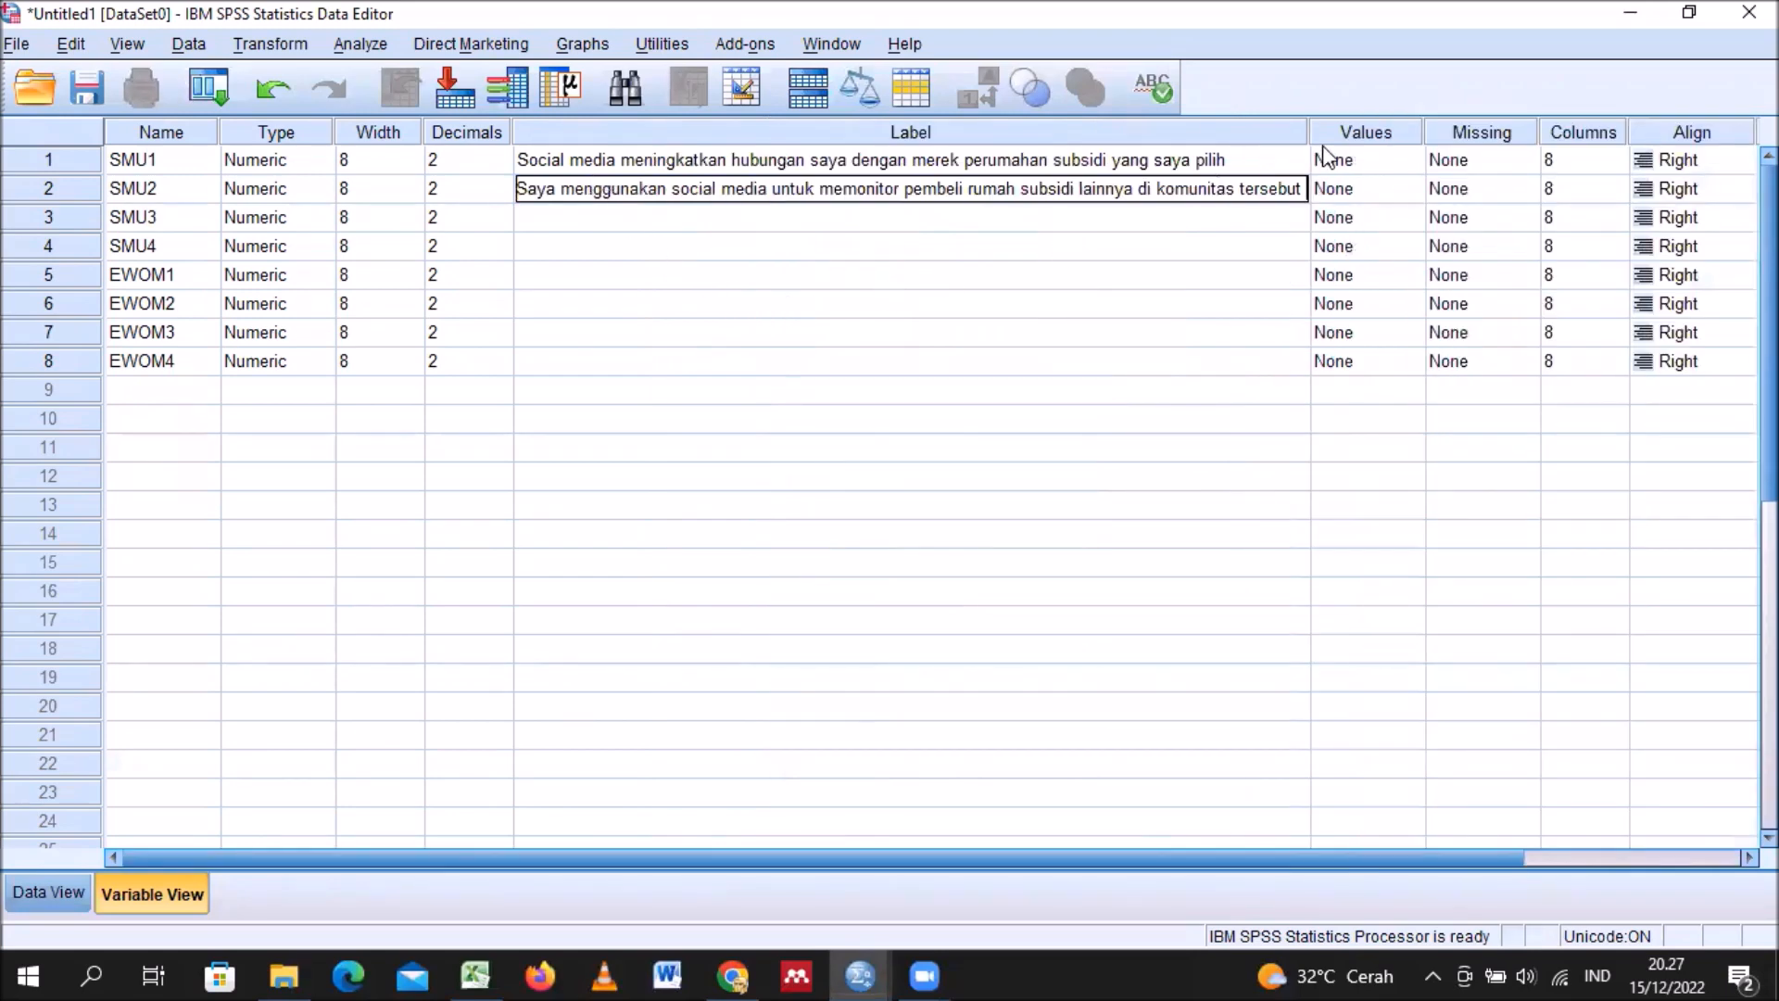
pyautogui.moveTo(1309, 128); pyautogui.dragTo(717, 172)
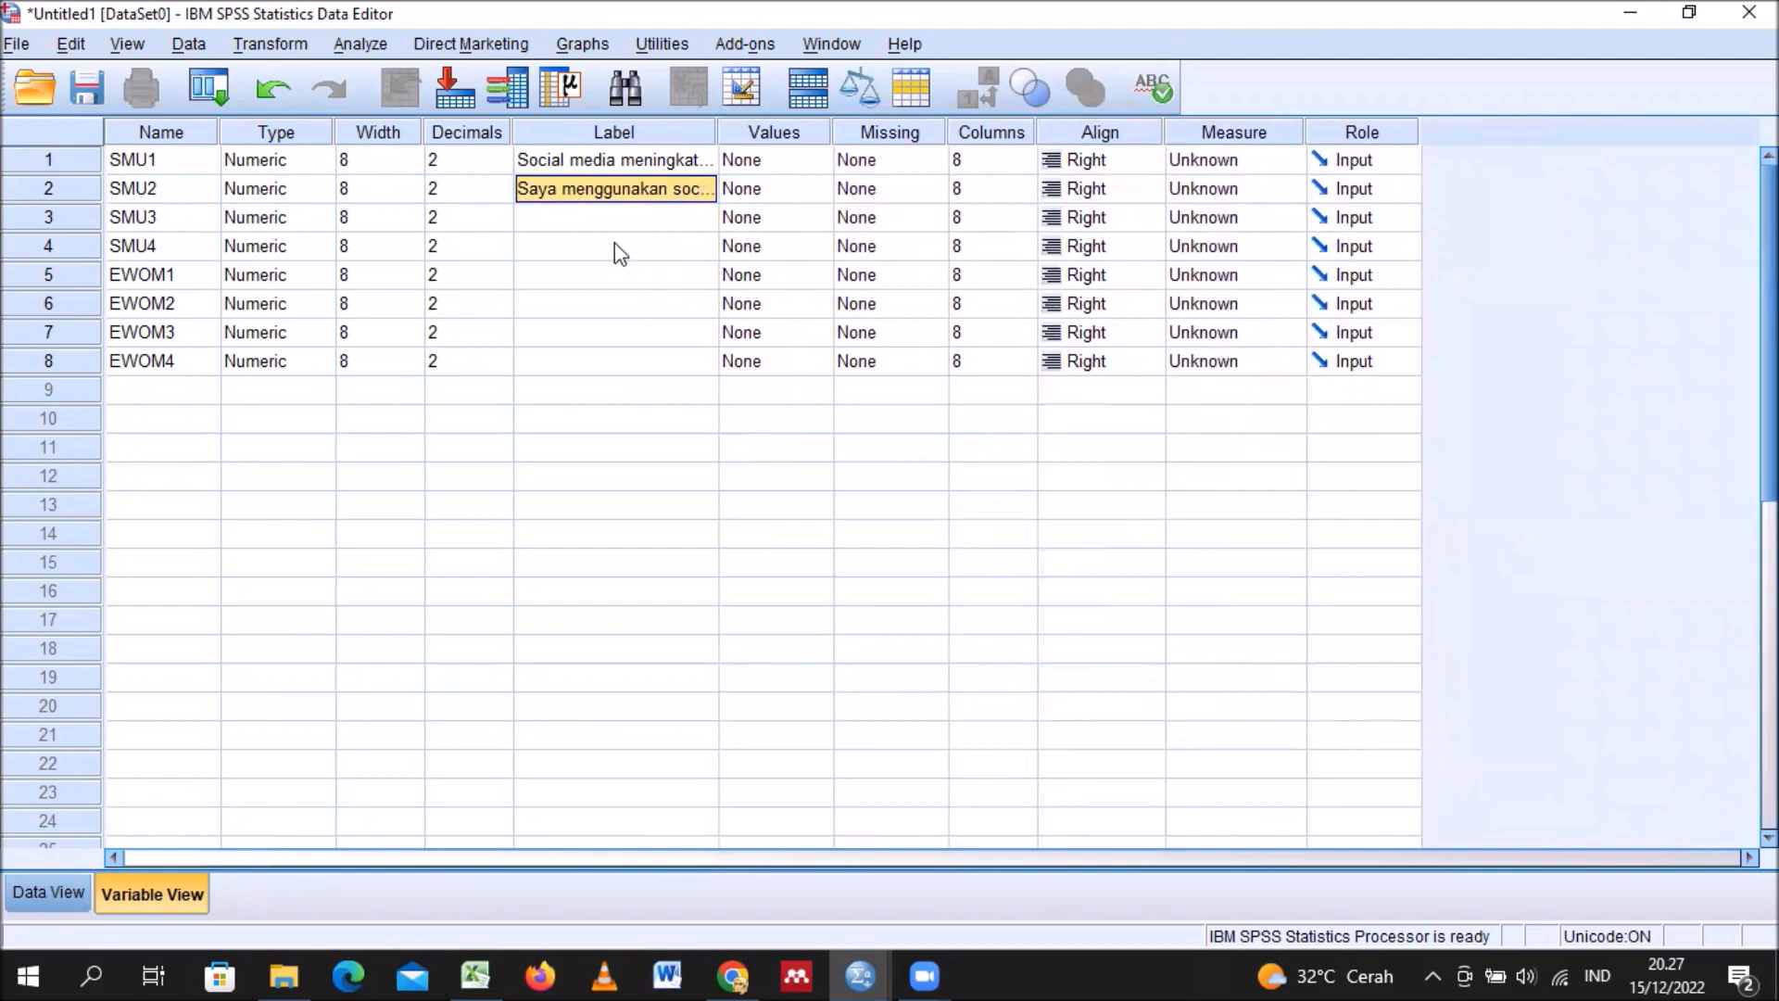
# Step: Copy the statement in Excel cell N26 and paste it in SPSS as the label of SMU3
pyautogui.click(598, 216)
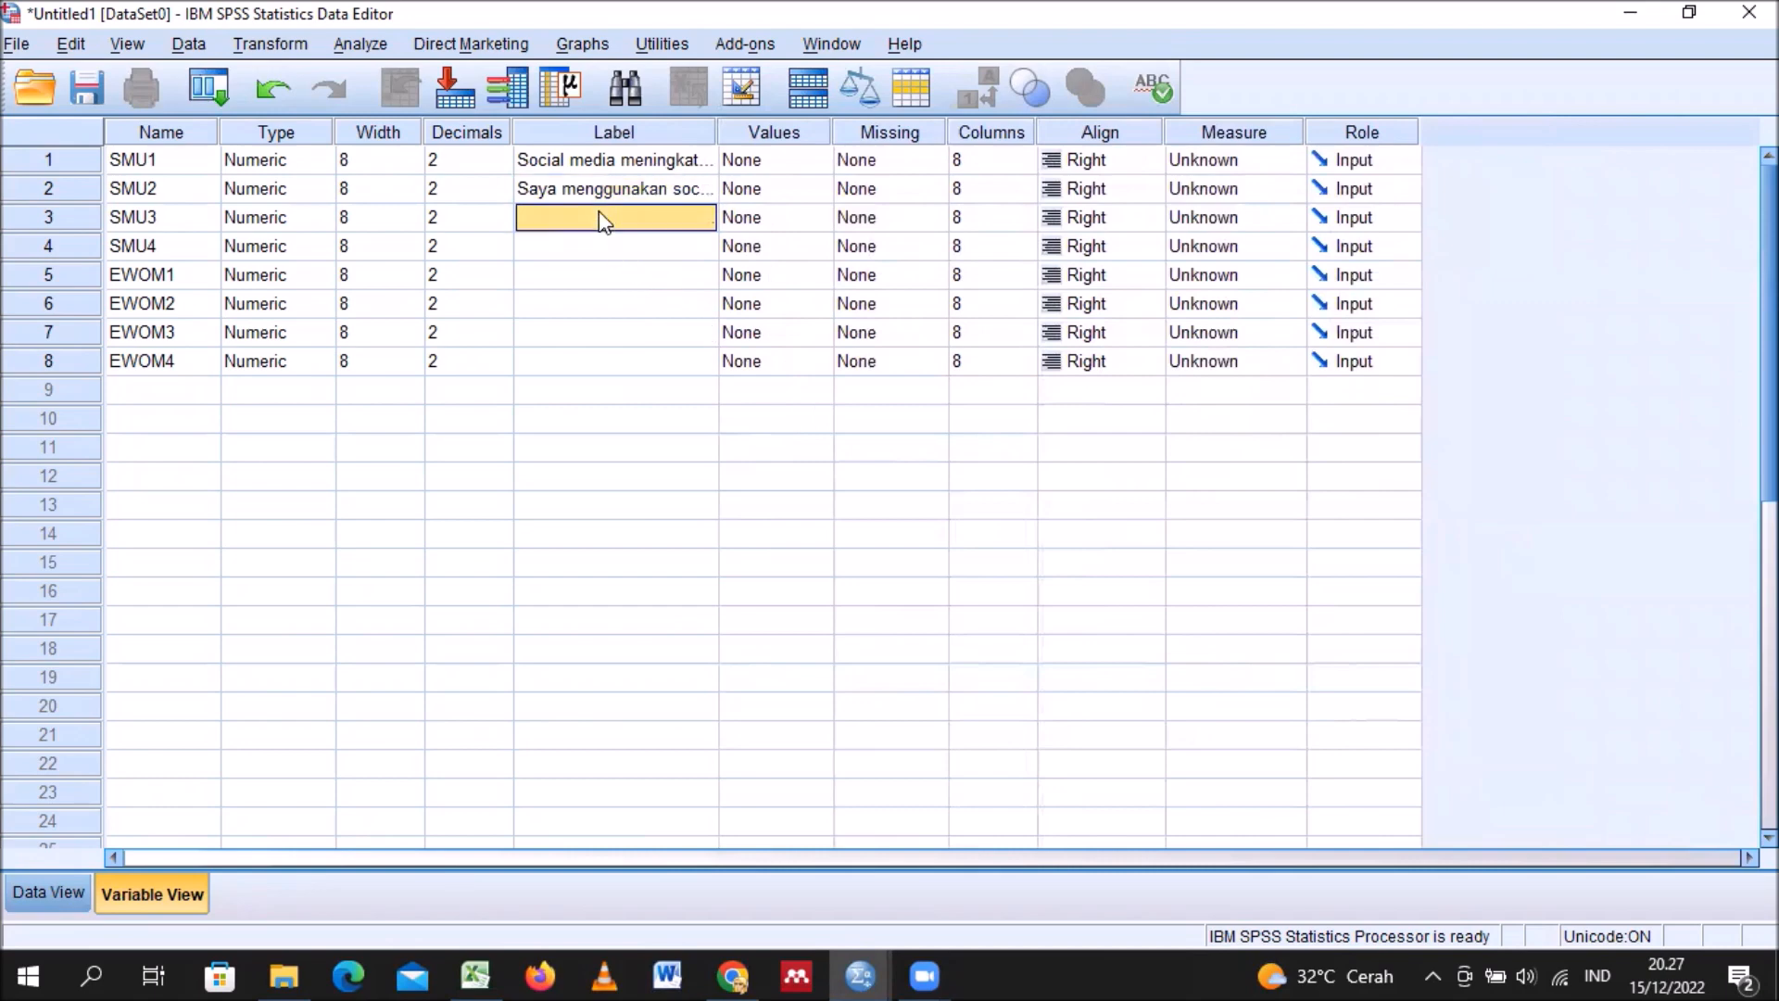
pyautogui.click(475, 975)
pyautogui.click(1128, 662)
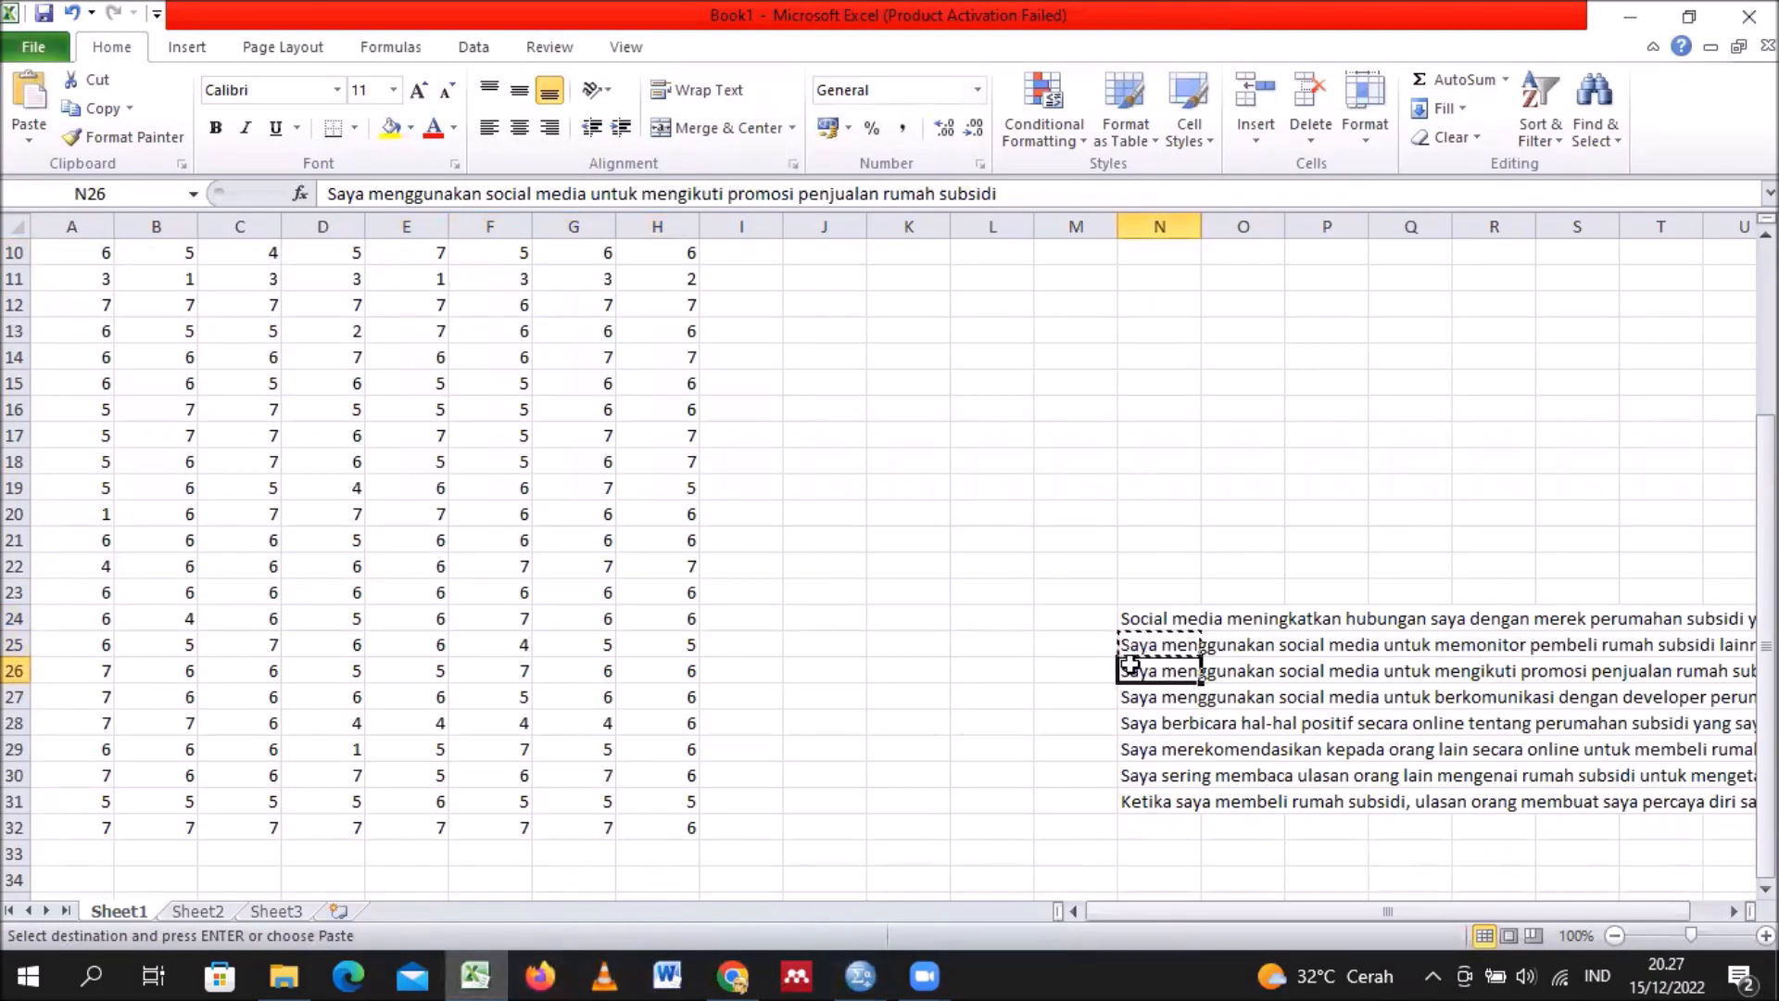
pyautogui.hotkey('ctrl', 'c')
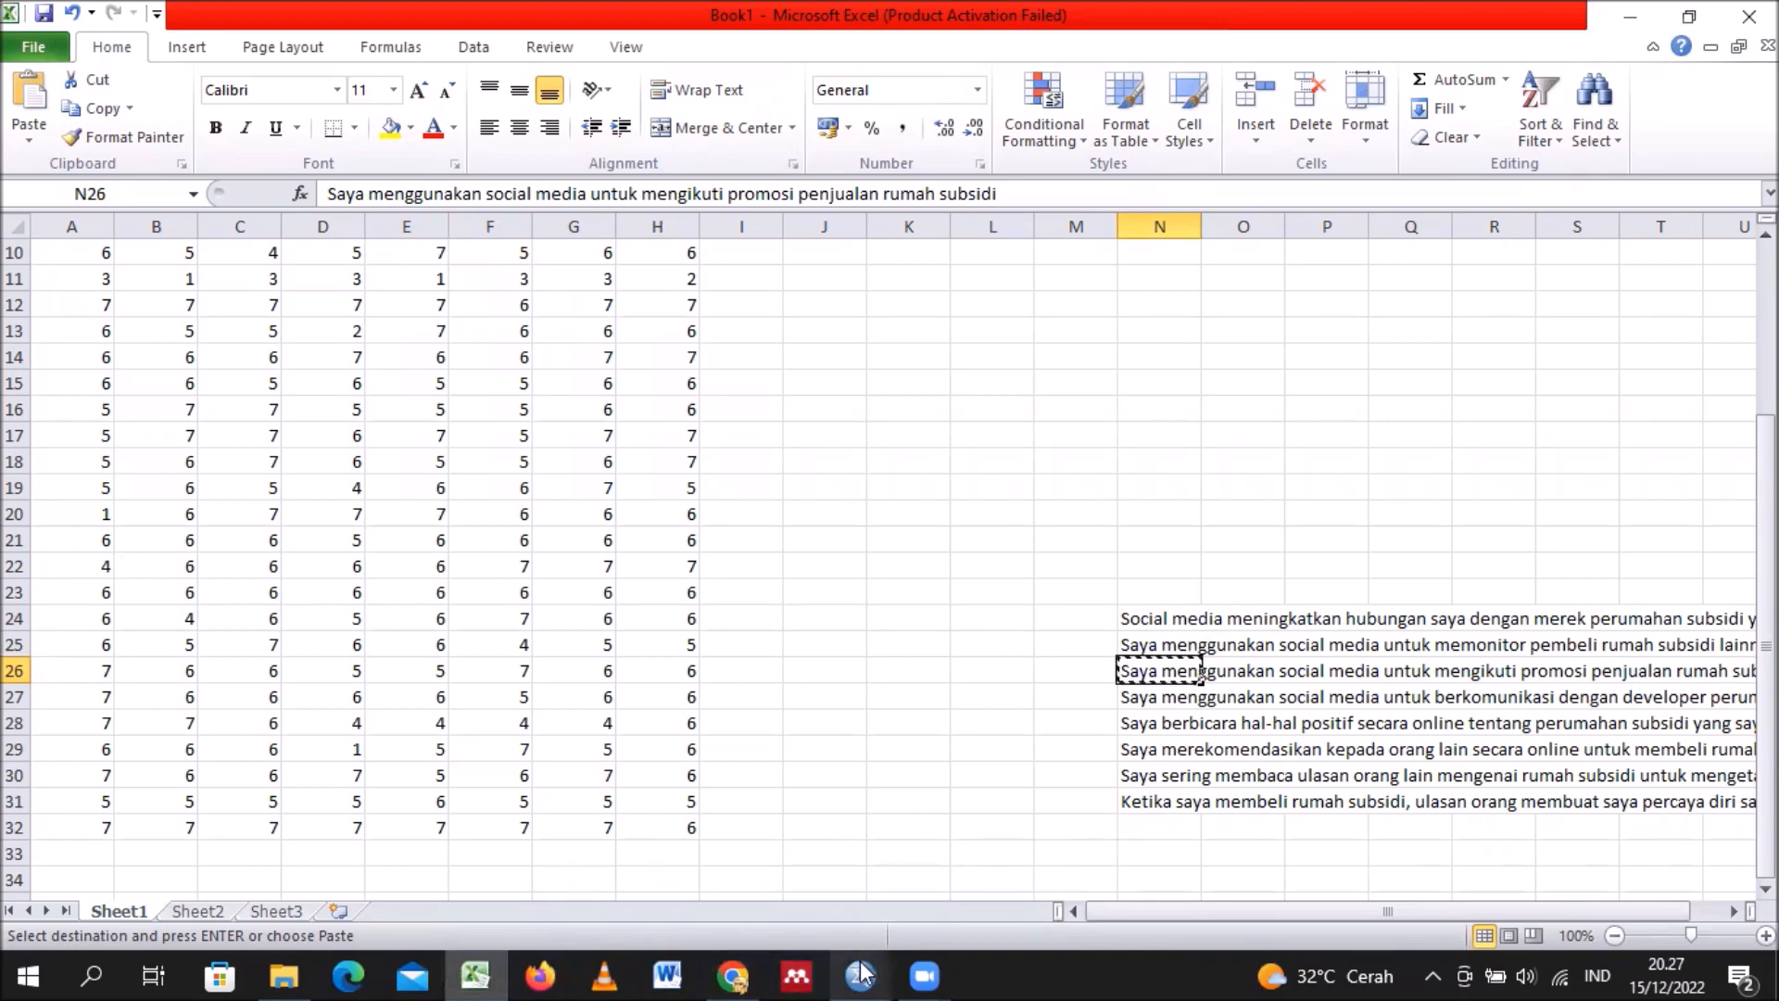
pyautogui.click(709, 844)
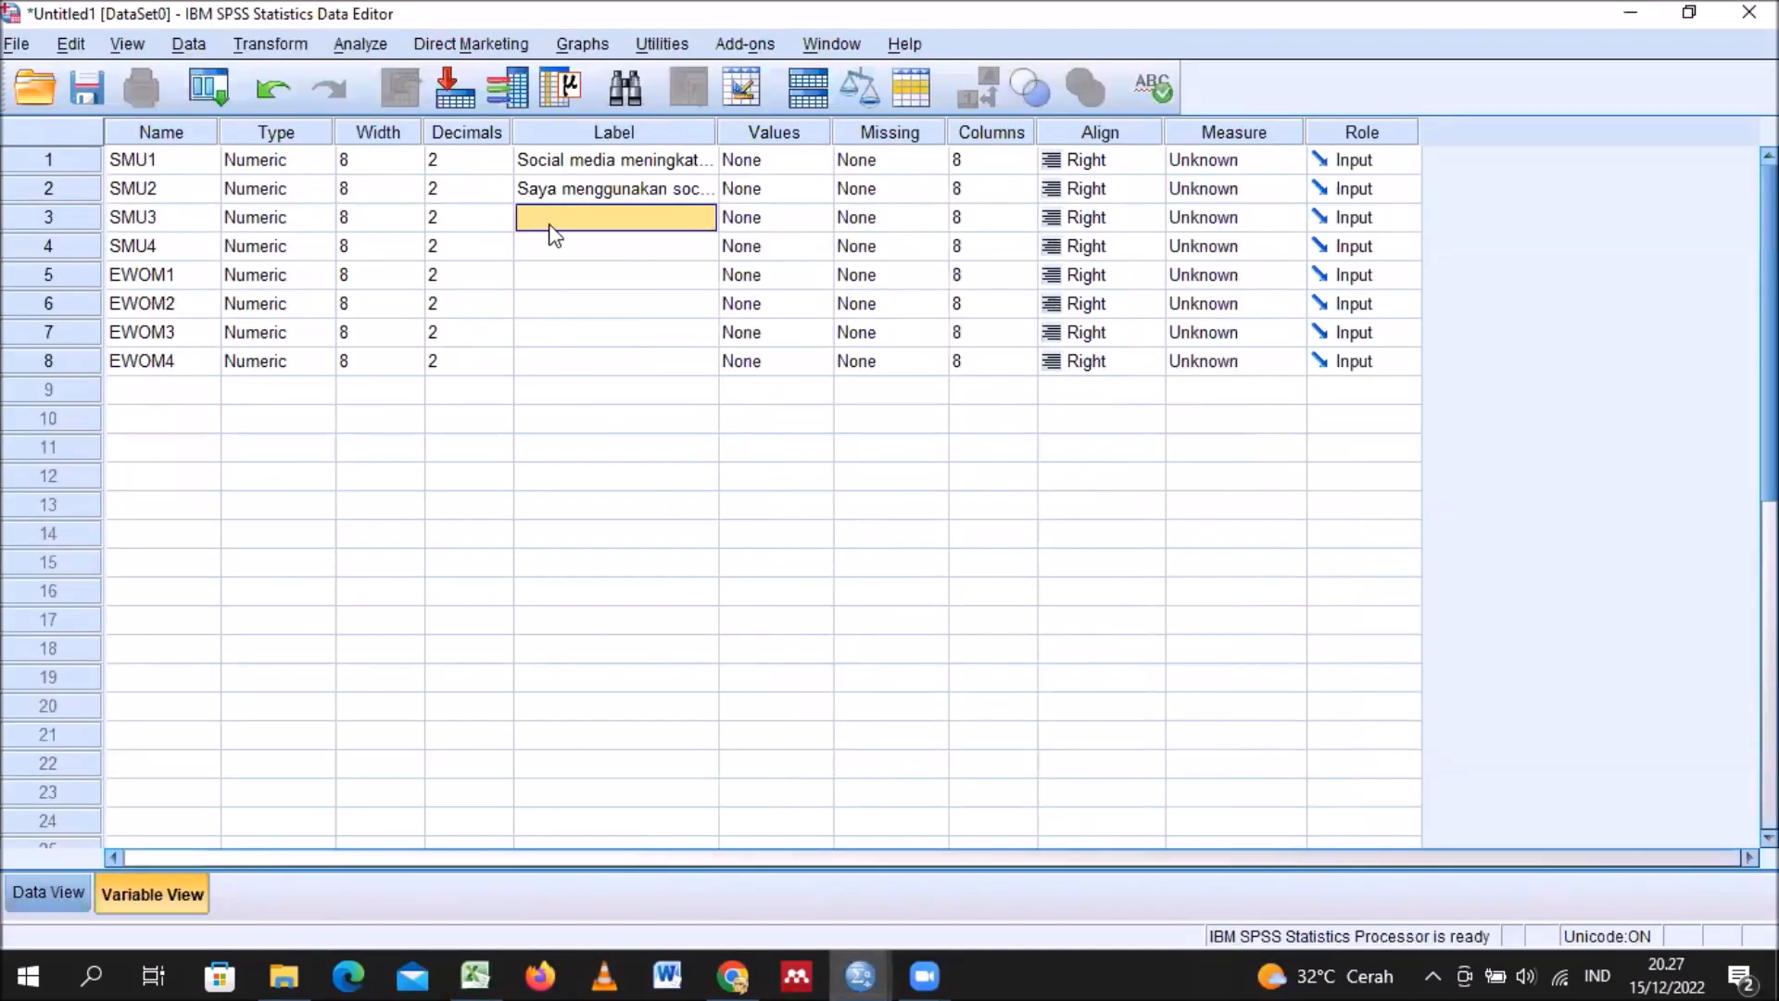
pyautogui.hotkey('ctrl', 'v')
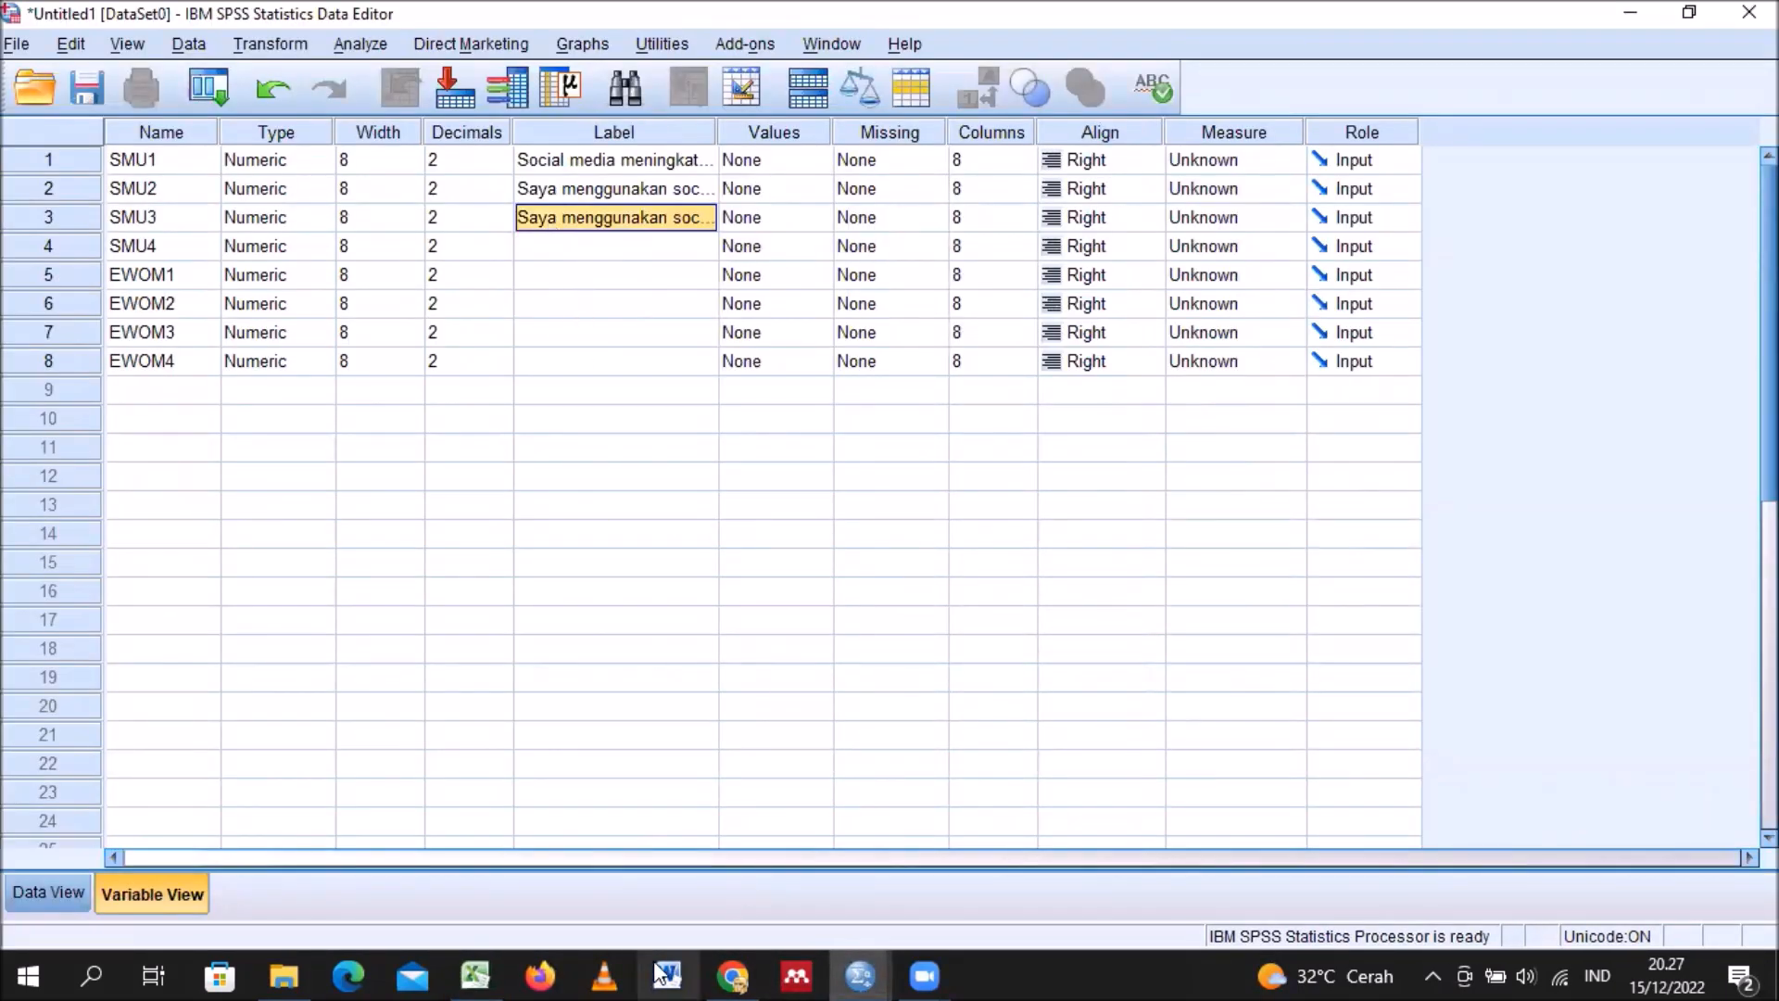
# Step: Copy the statement in Excel cell N27 and paste it in SPSS as the label of SMU4
pyautogui.click(479, 973)
pyautogui.click(1146, 709)
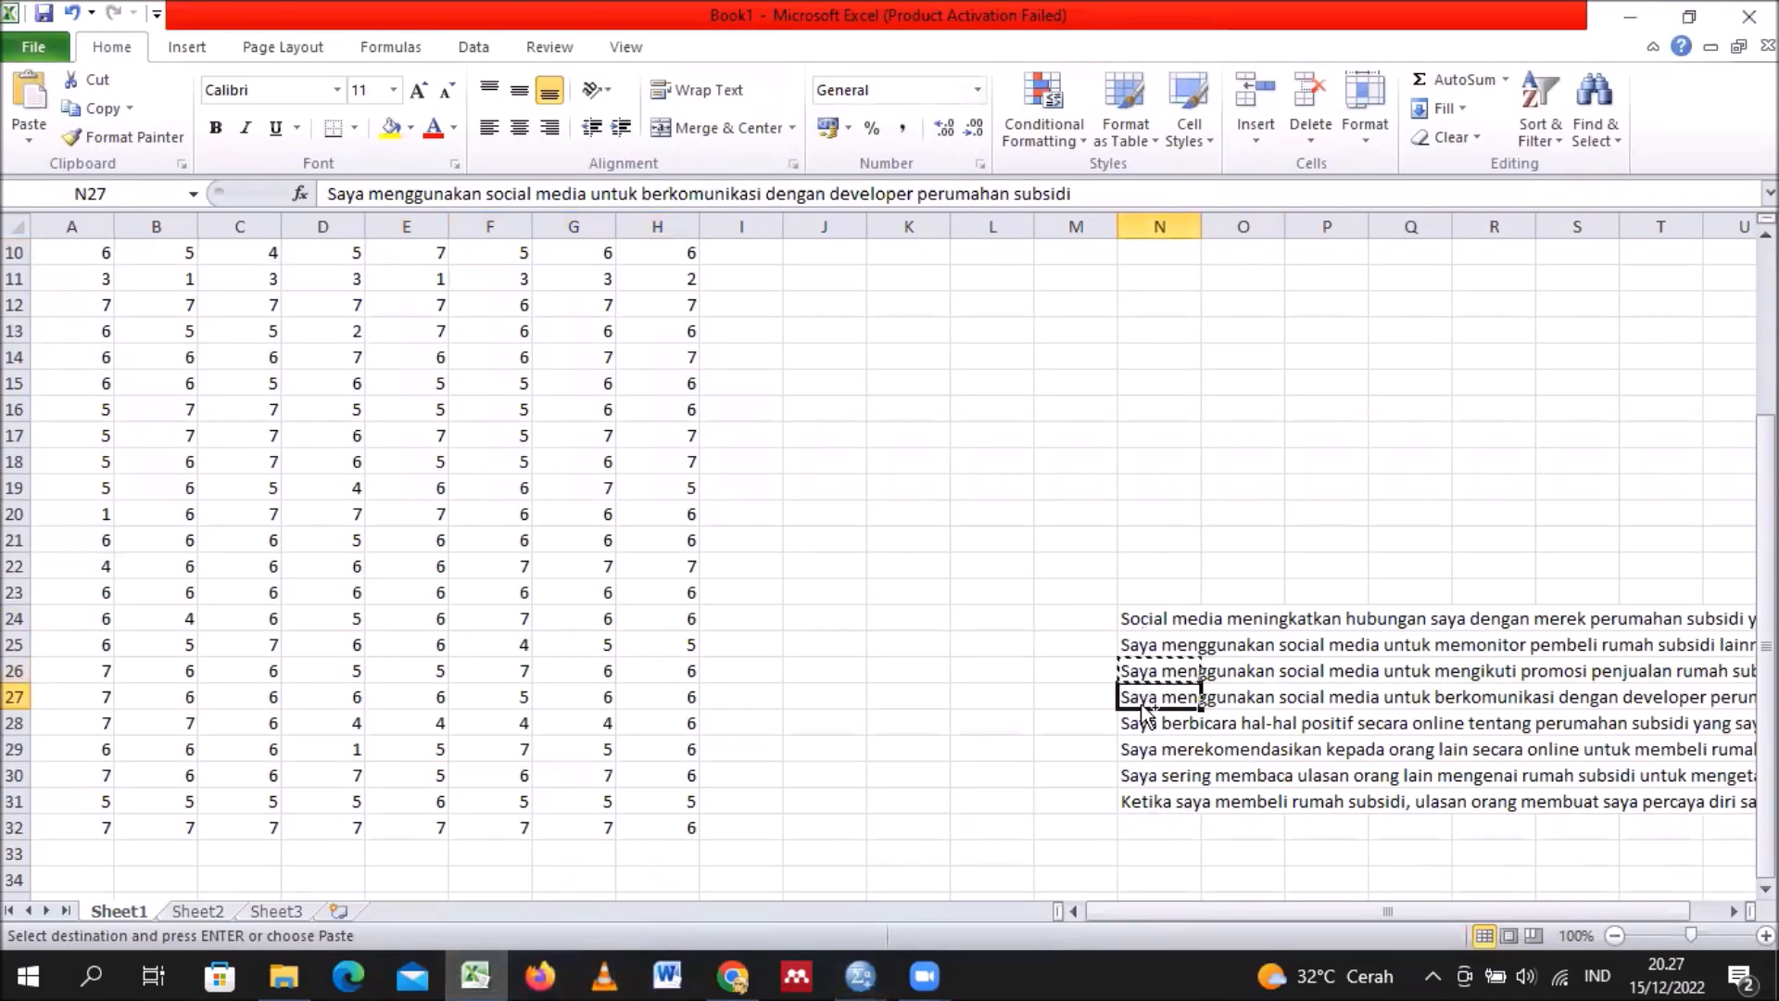
pyautogui.hotkey('ctrl', 'c')
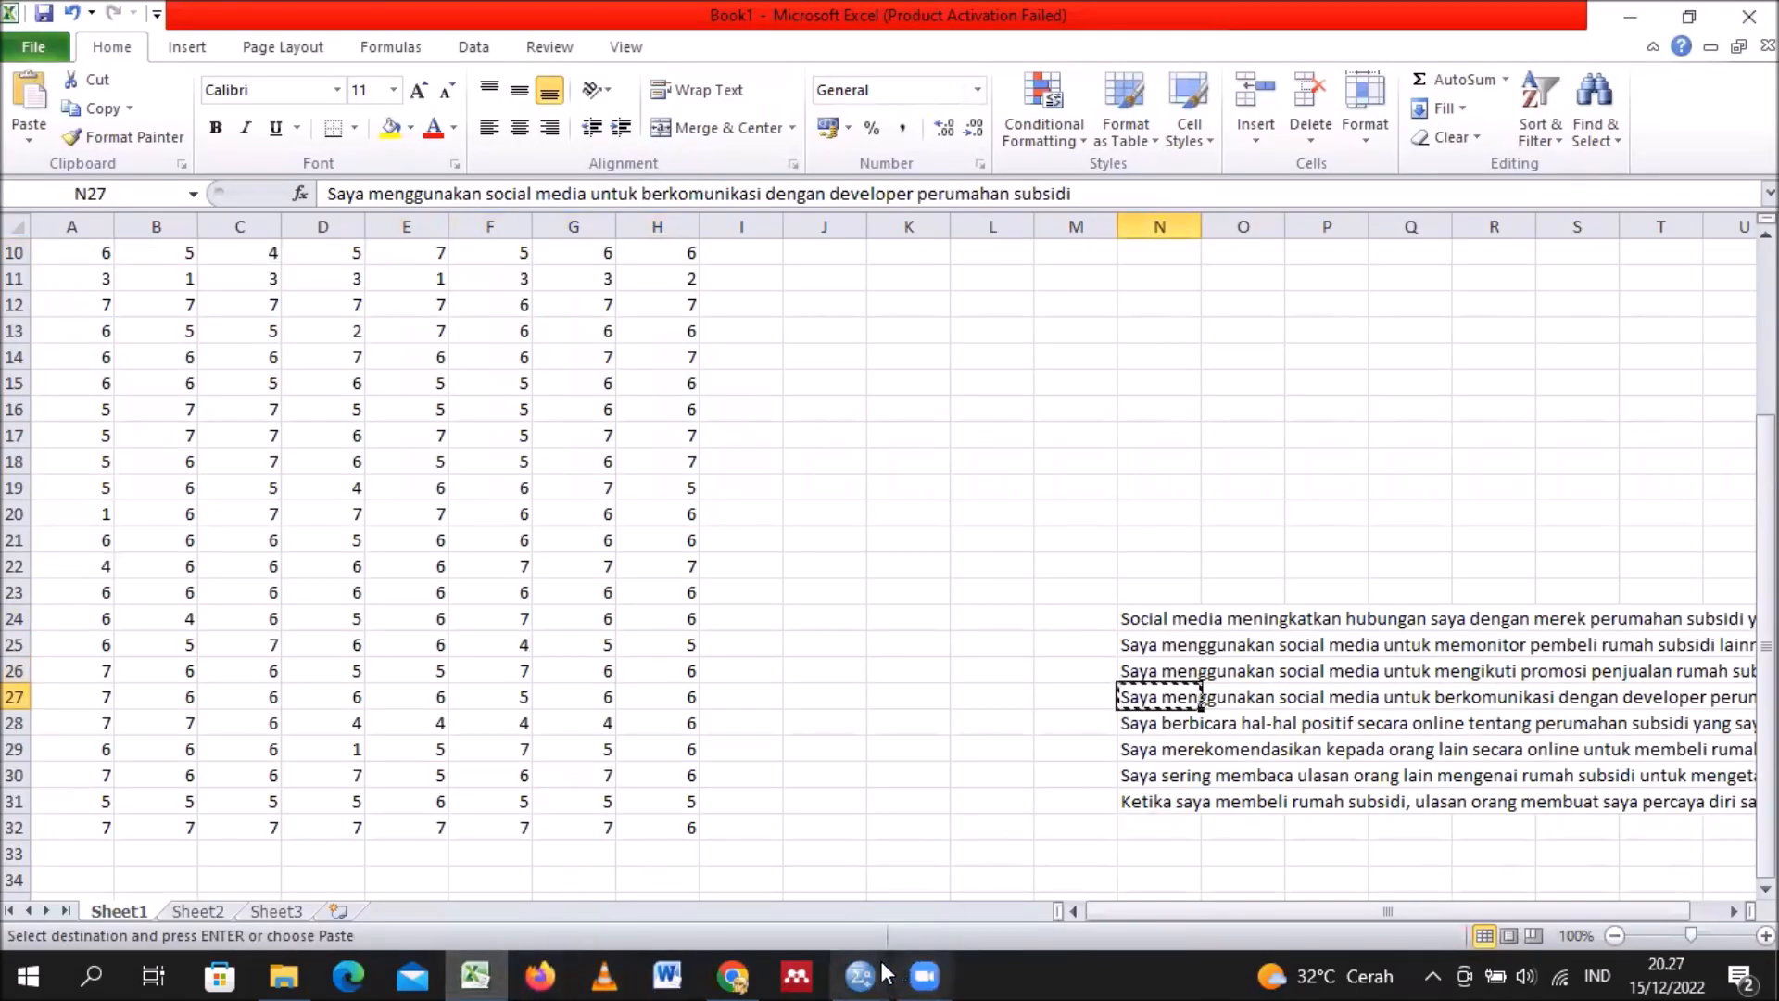
pyautogui.moveTo(874, 950)
pyautogui.click(741, 862)
pyautogui.click(580, 245)
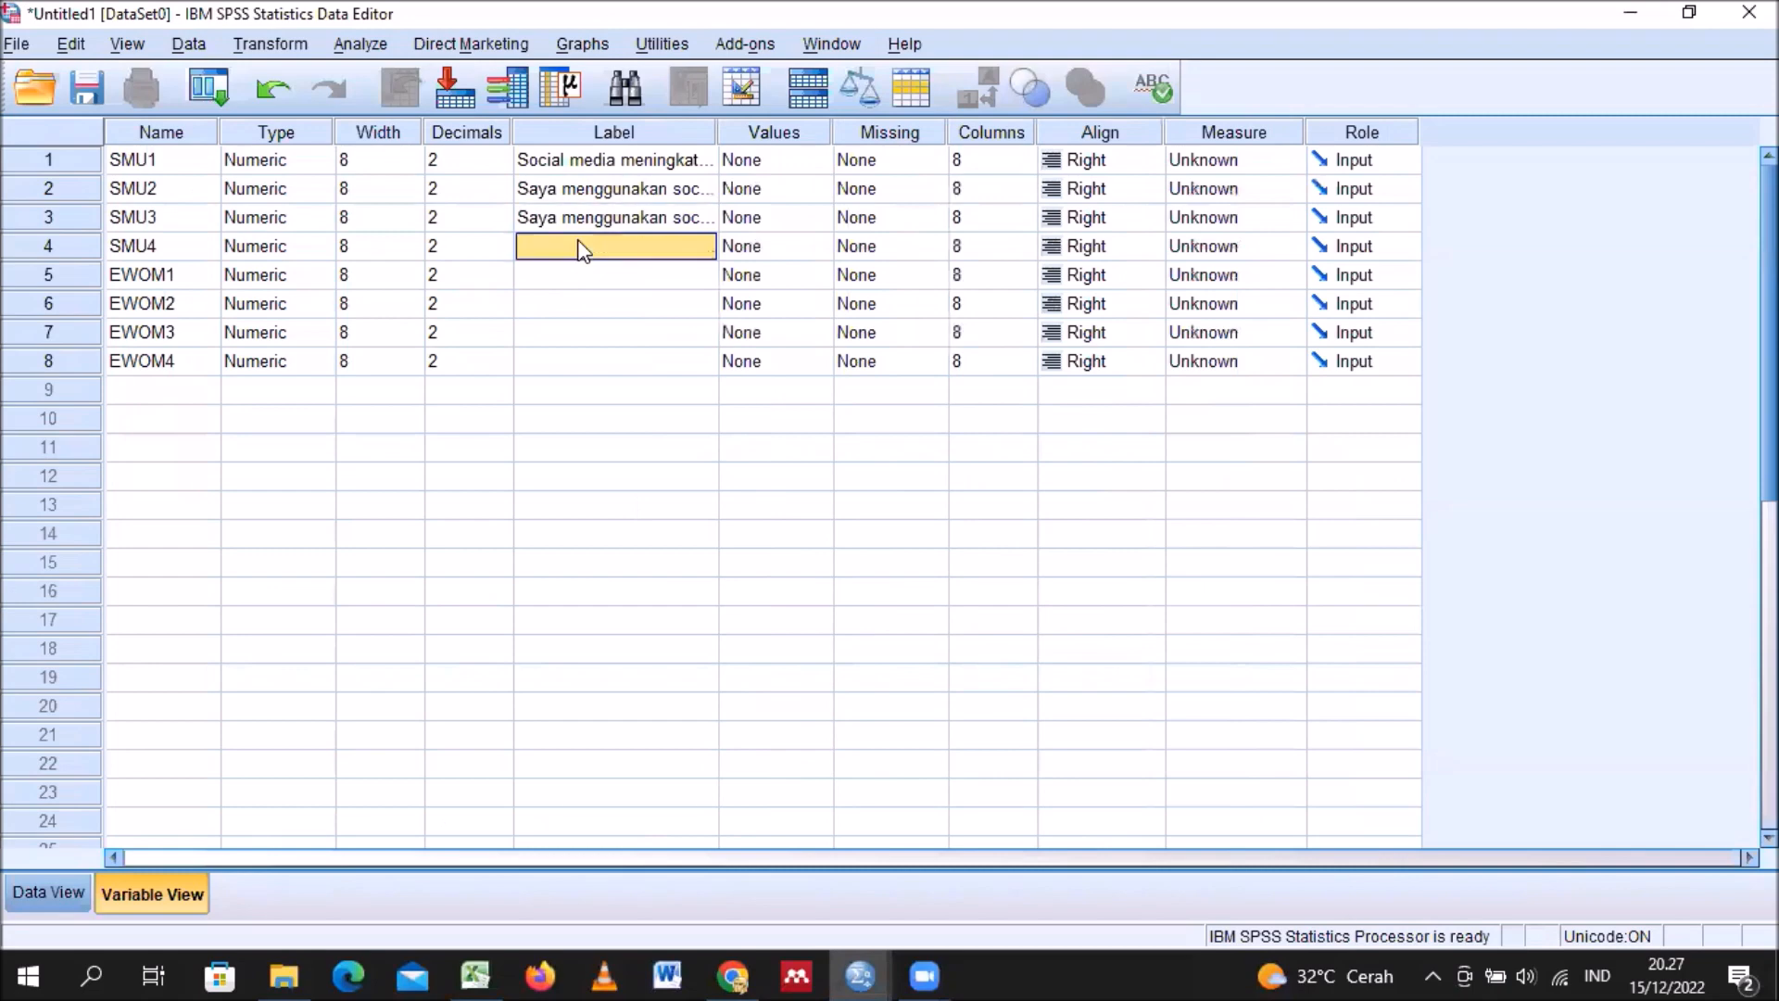
pyautogui.hotkey('ctrl', 'v')
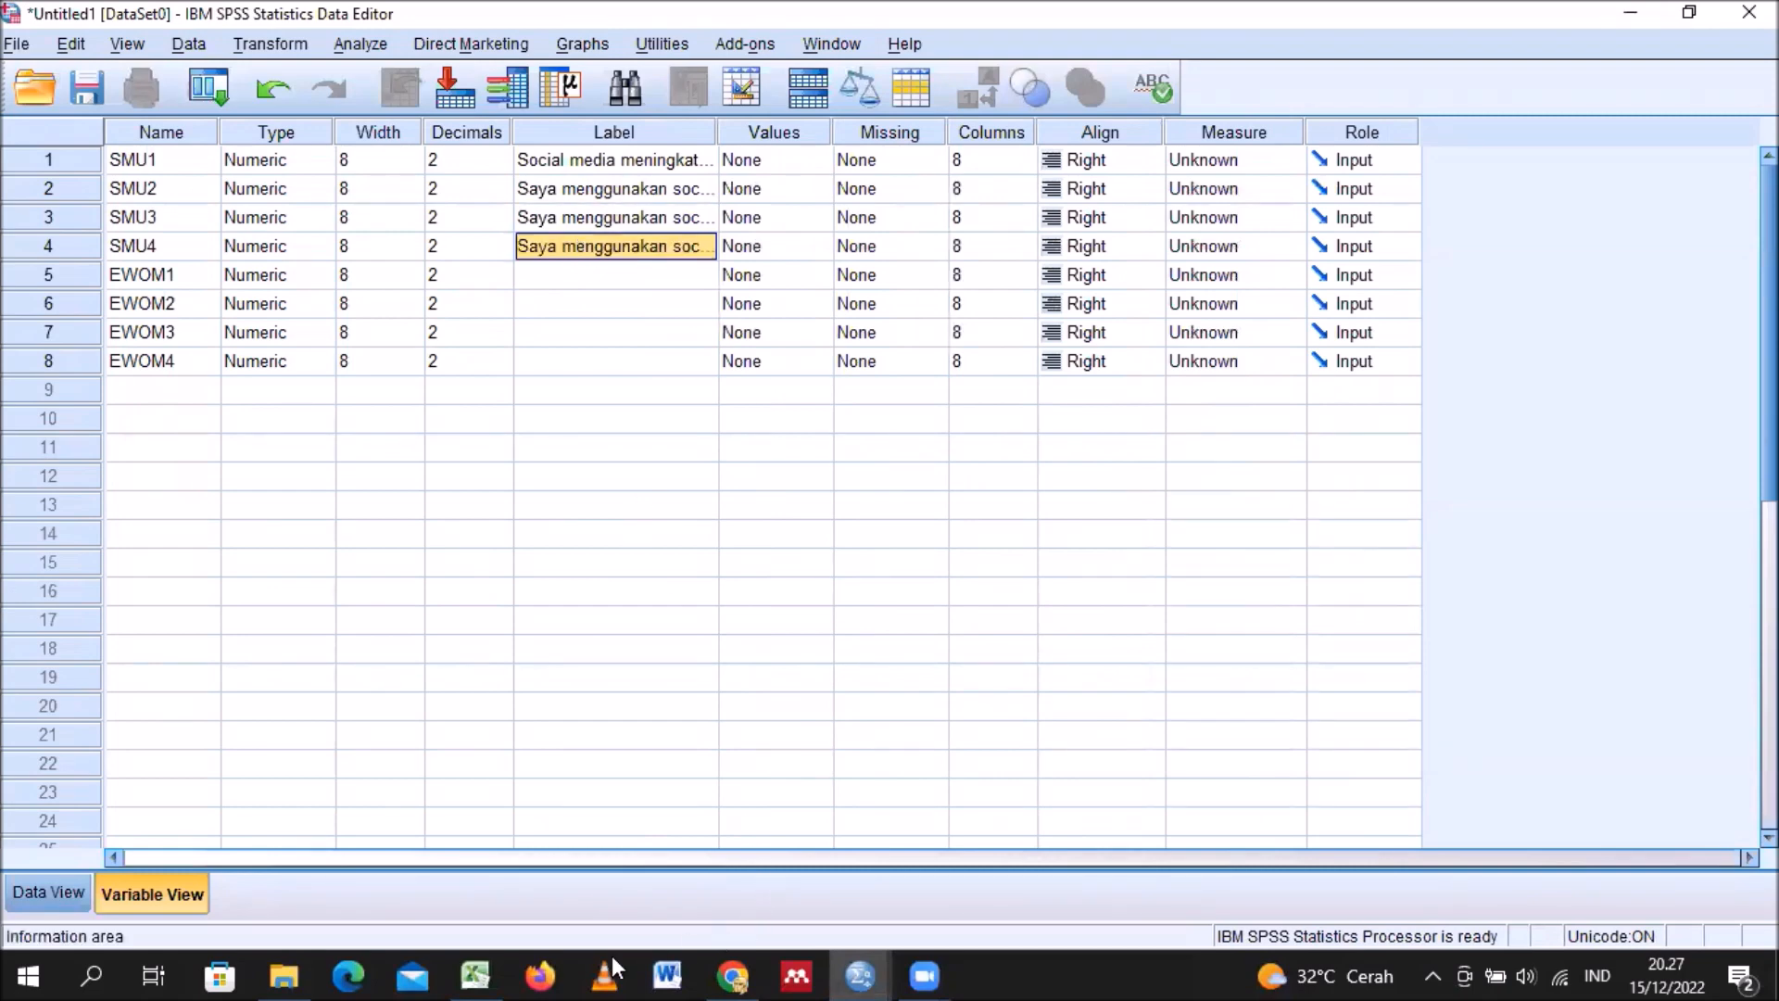
# Step: Copy the statement in Excel cell N28 and paste it in SPSS as the label of EWOM1
pyautogui.click(483, 973)
pyautogui.click(1166, 721)
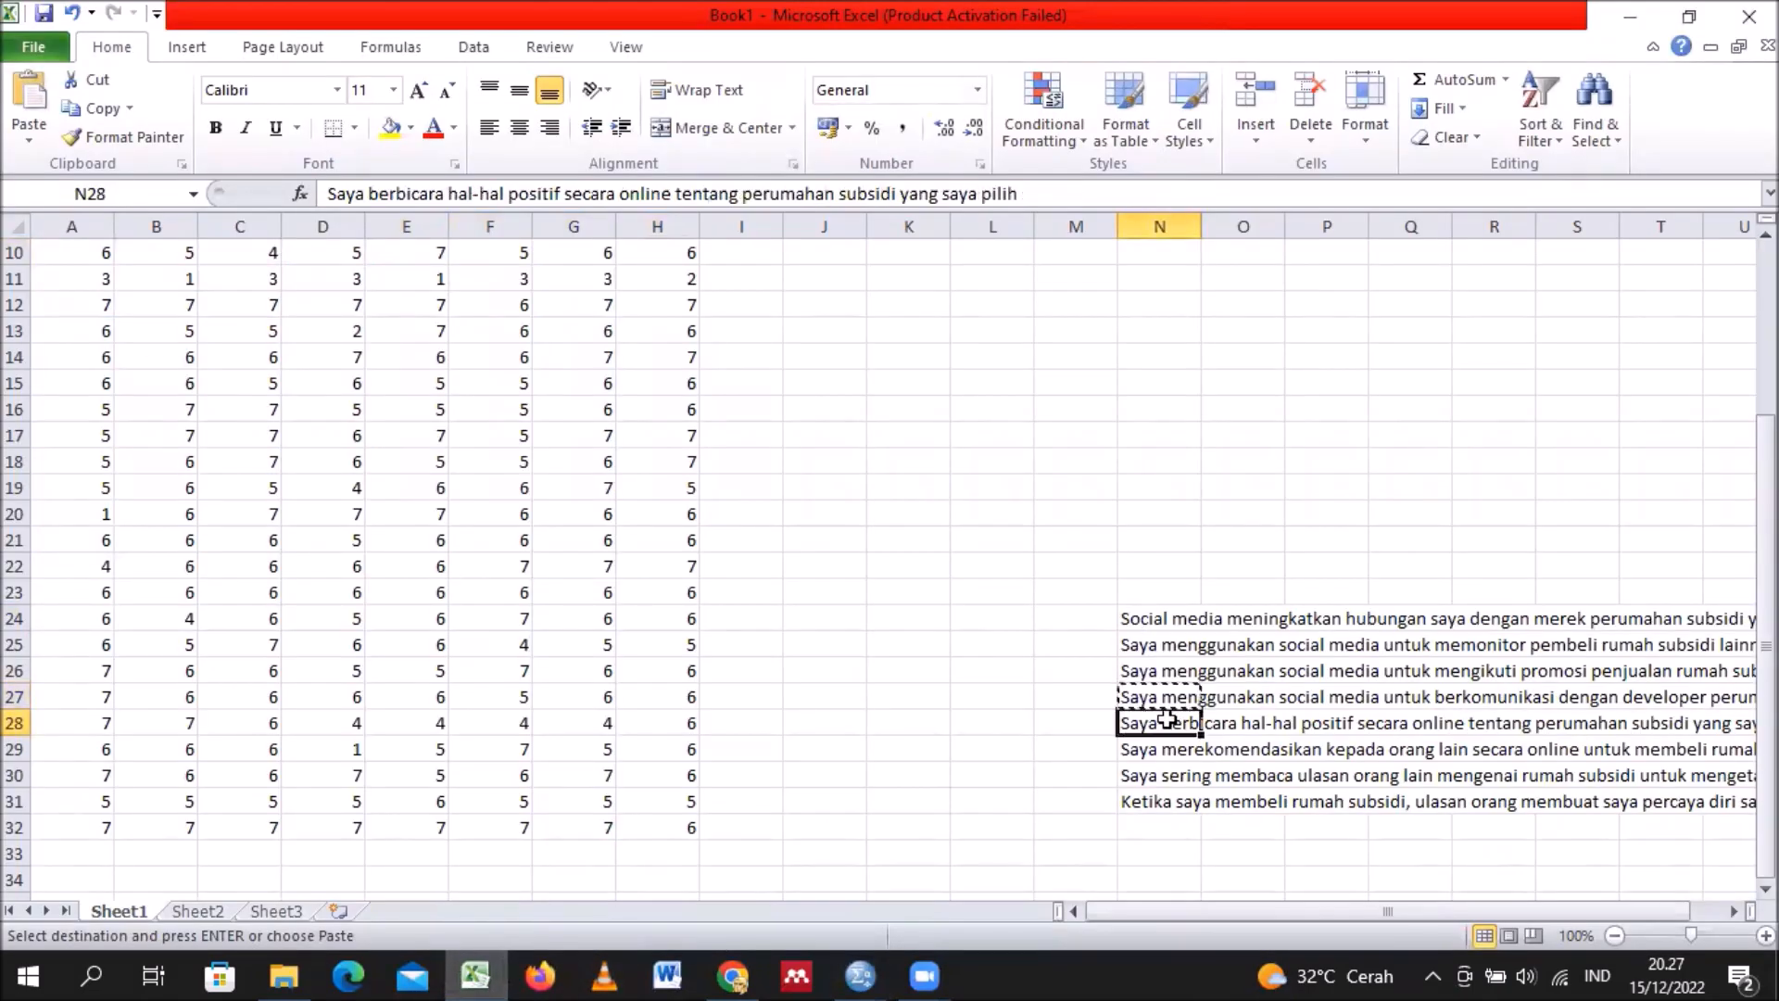
pyautogui.hotkey('ctrl', 'c')
pyautogui.moveTo(858, 973)
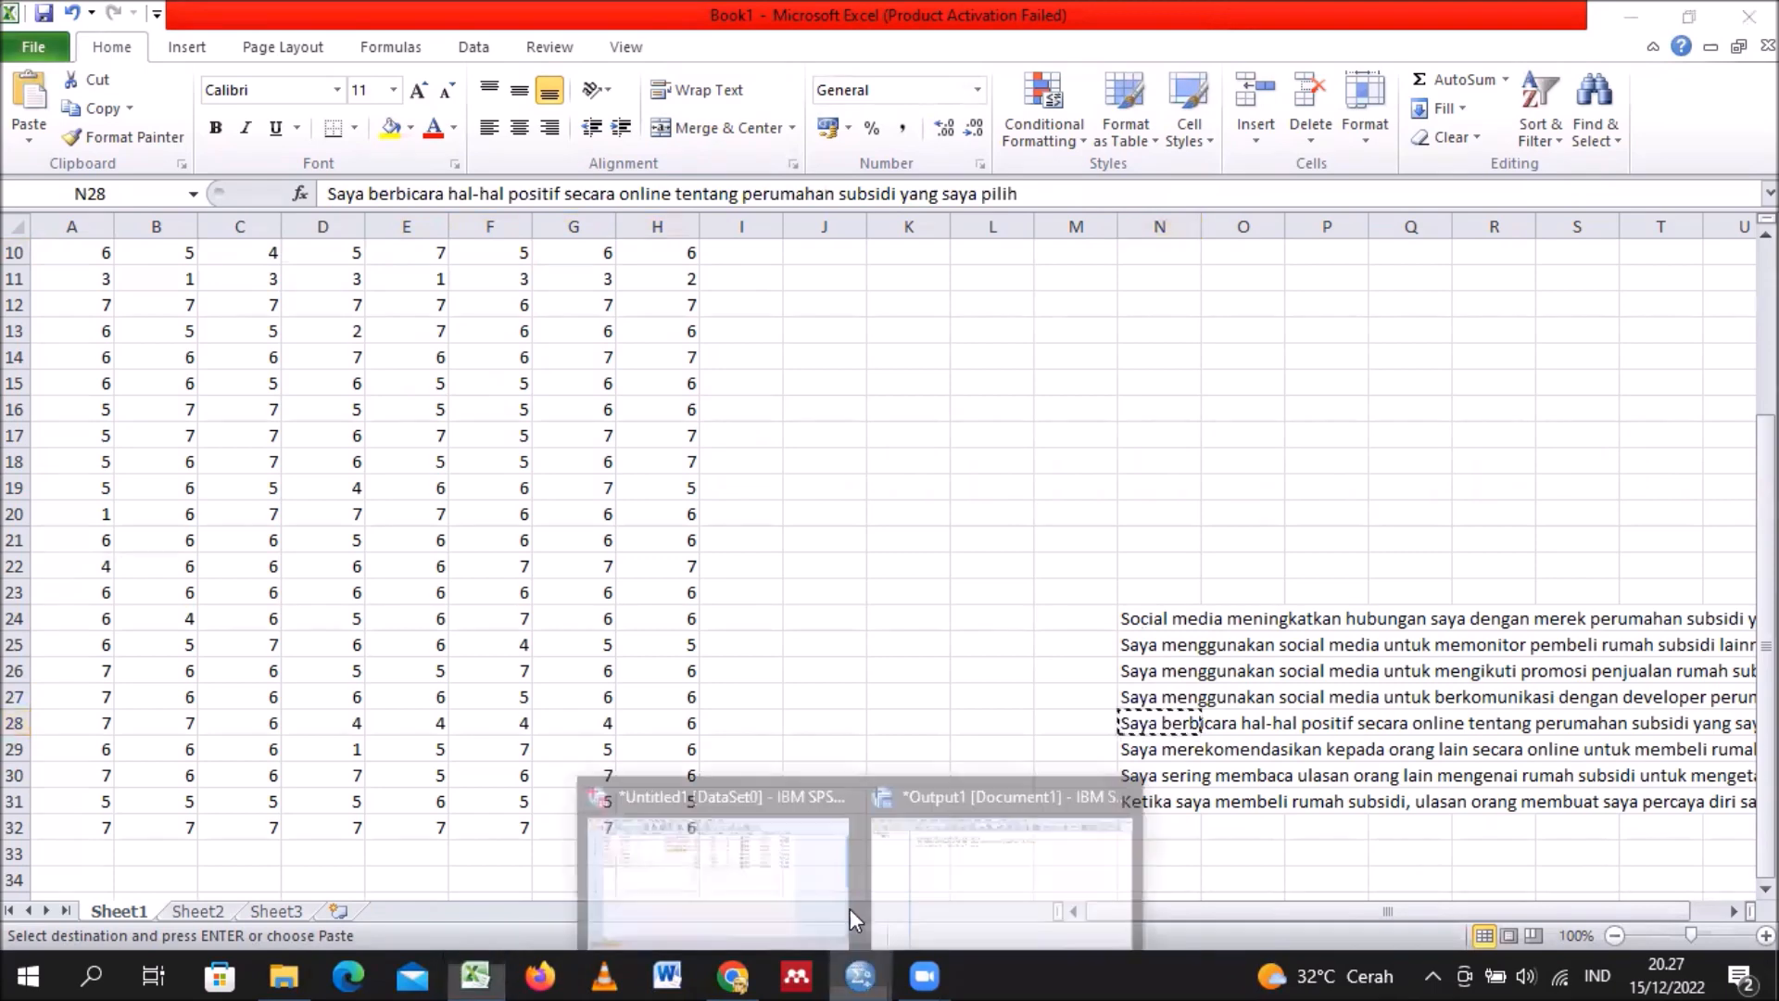
pyautogui.click(775, 843)
pyautogui.click(649, 275)
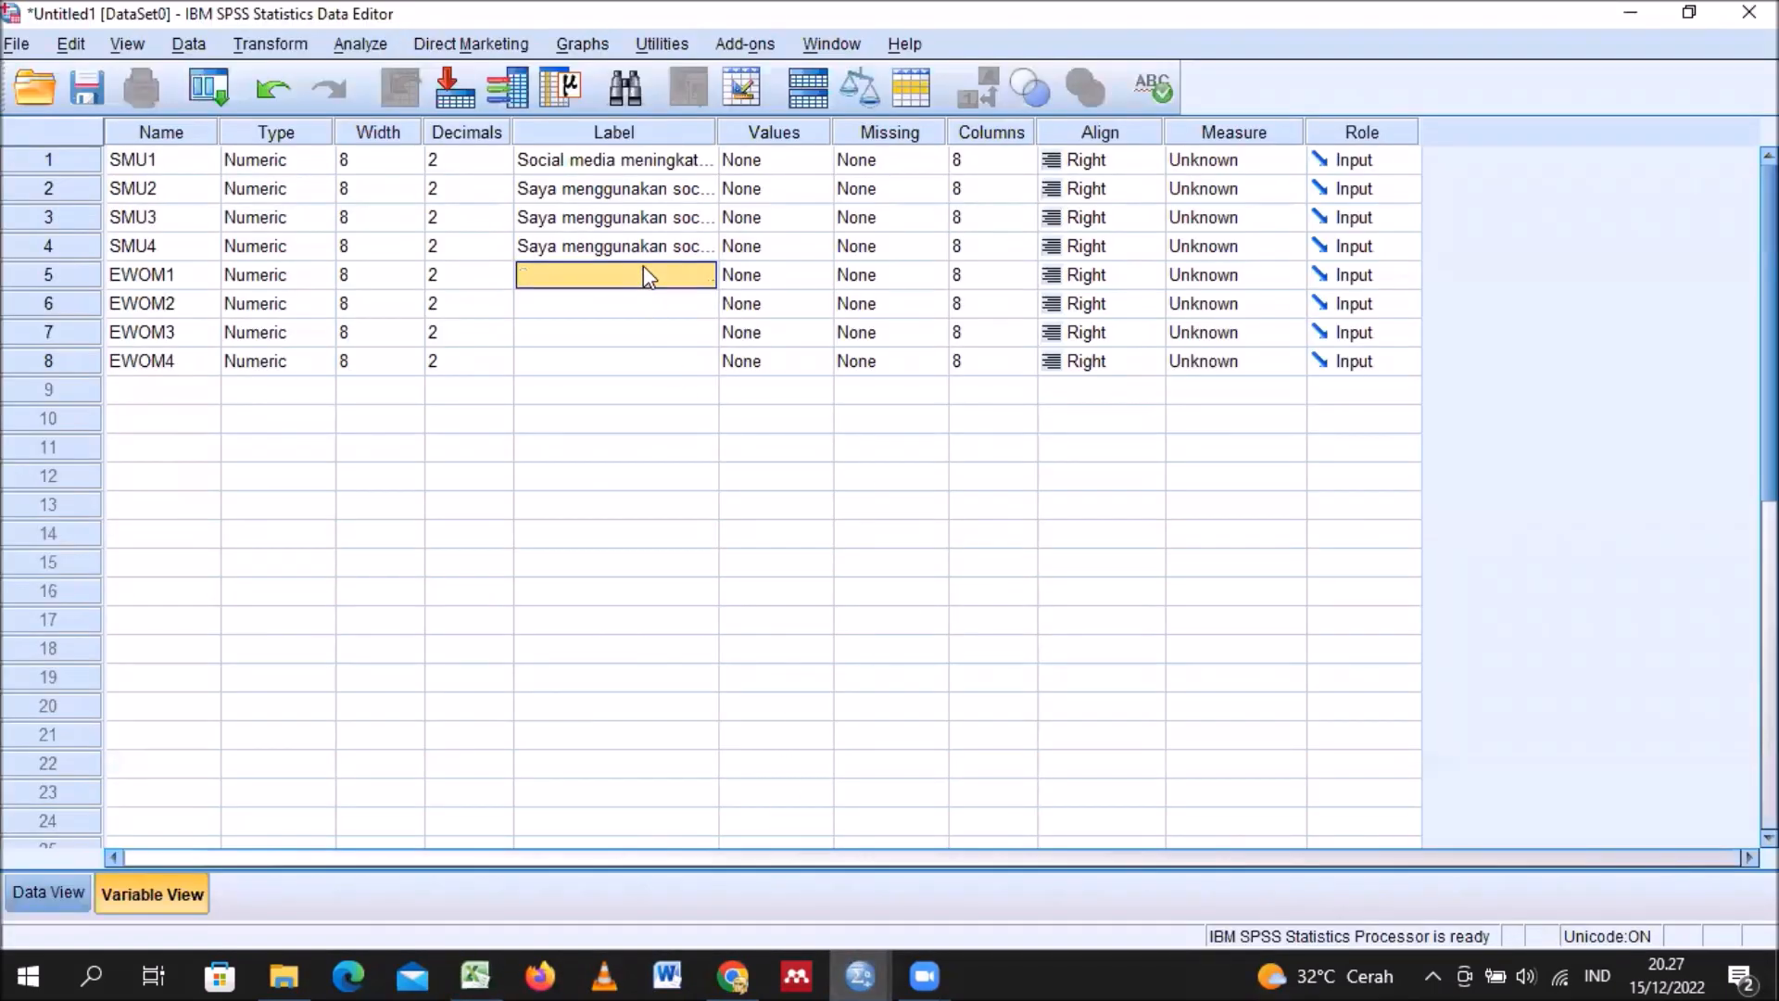
pyautogui.hotkey('ctrl', 'v')
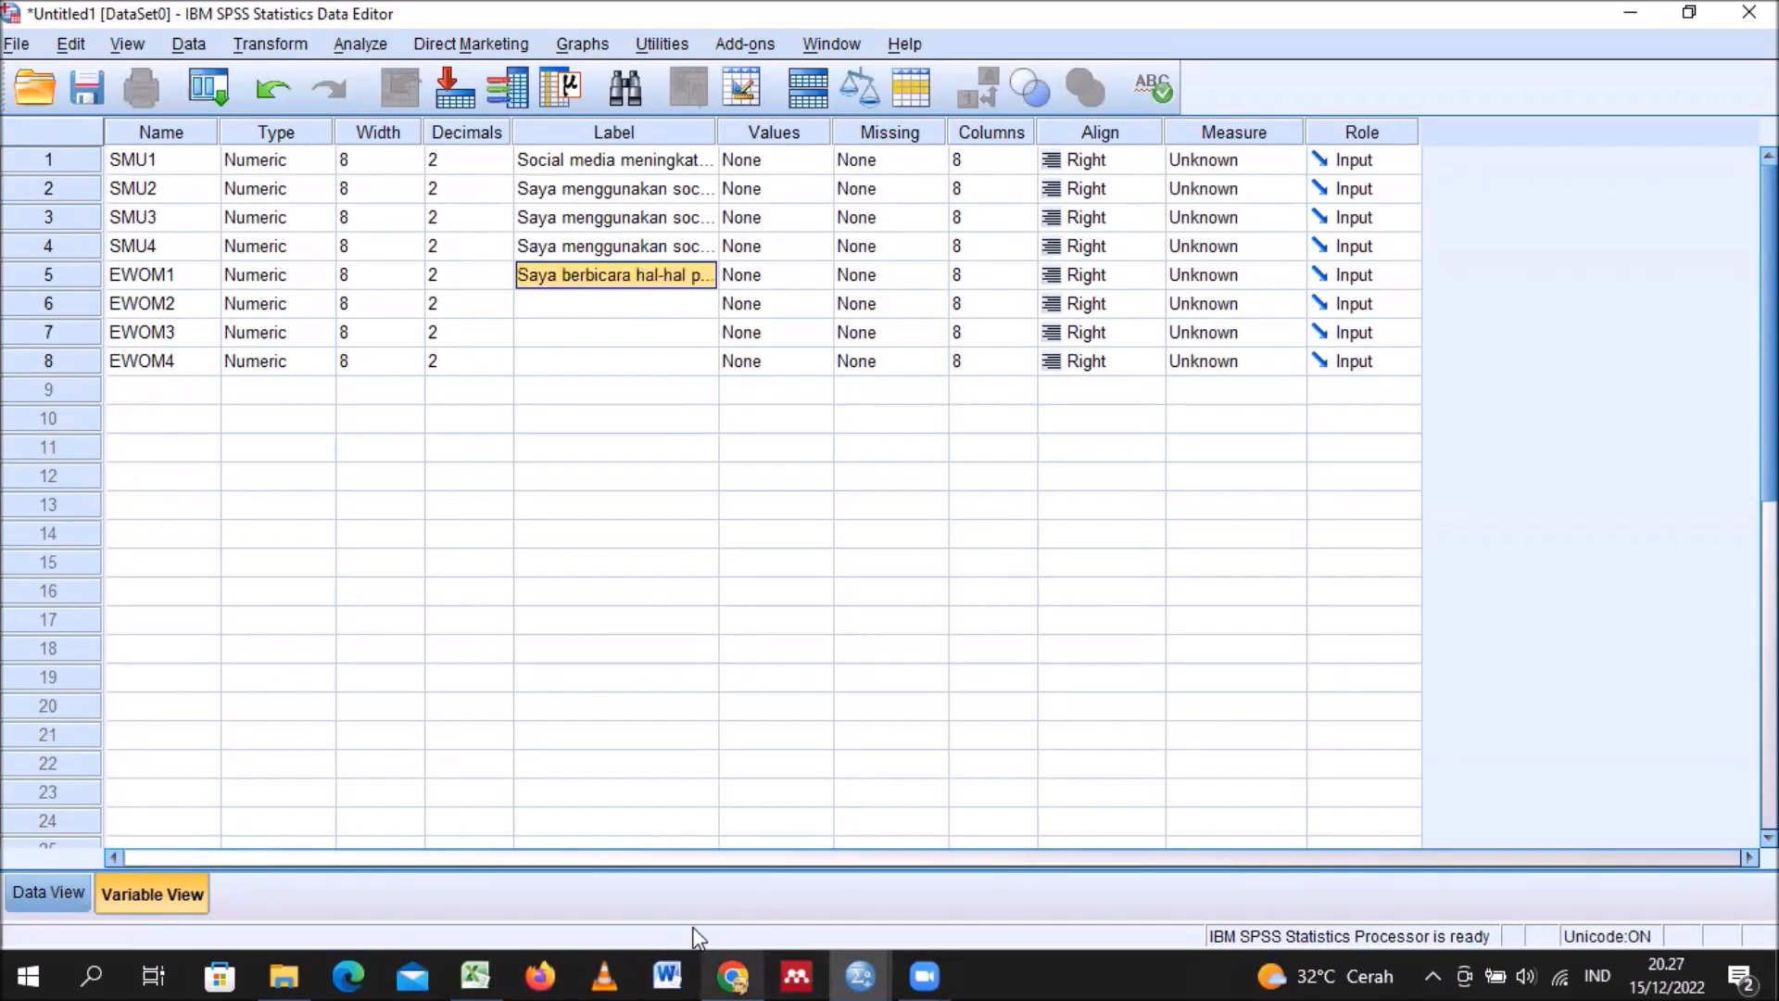
# Step: Copy the statement in Excel cell N29 and paste it in SPSS as the label of EWOM2
pyautogui.click(489, 969)
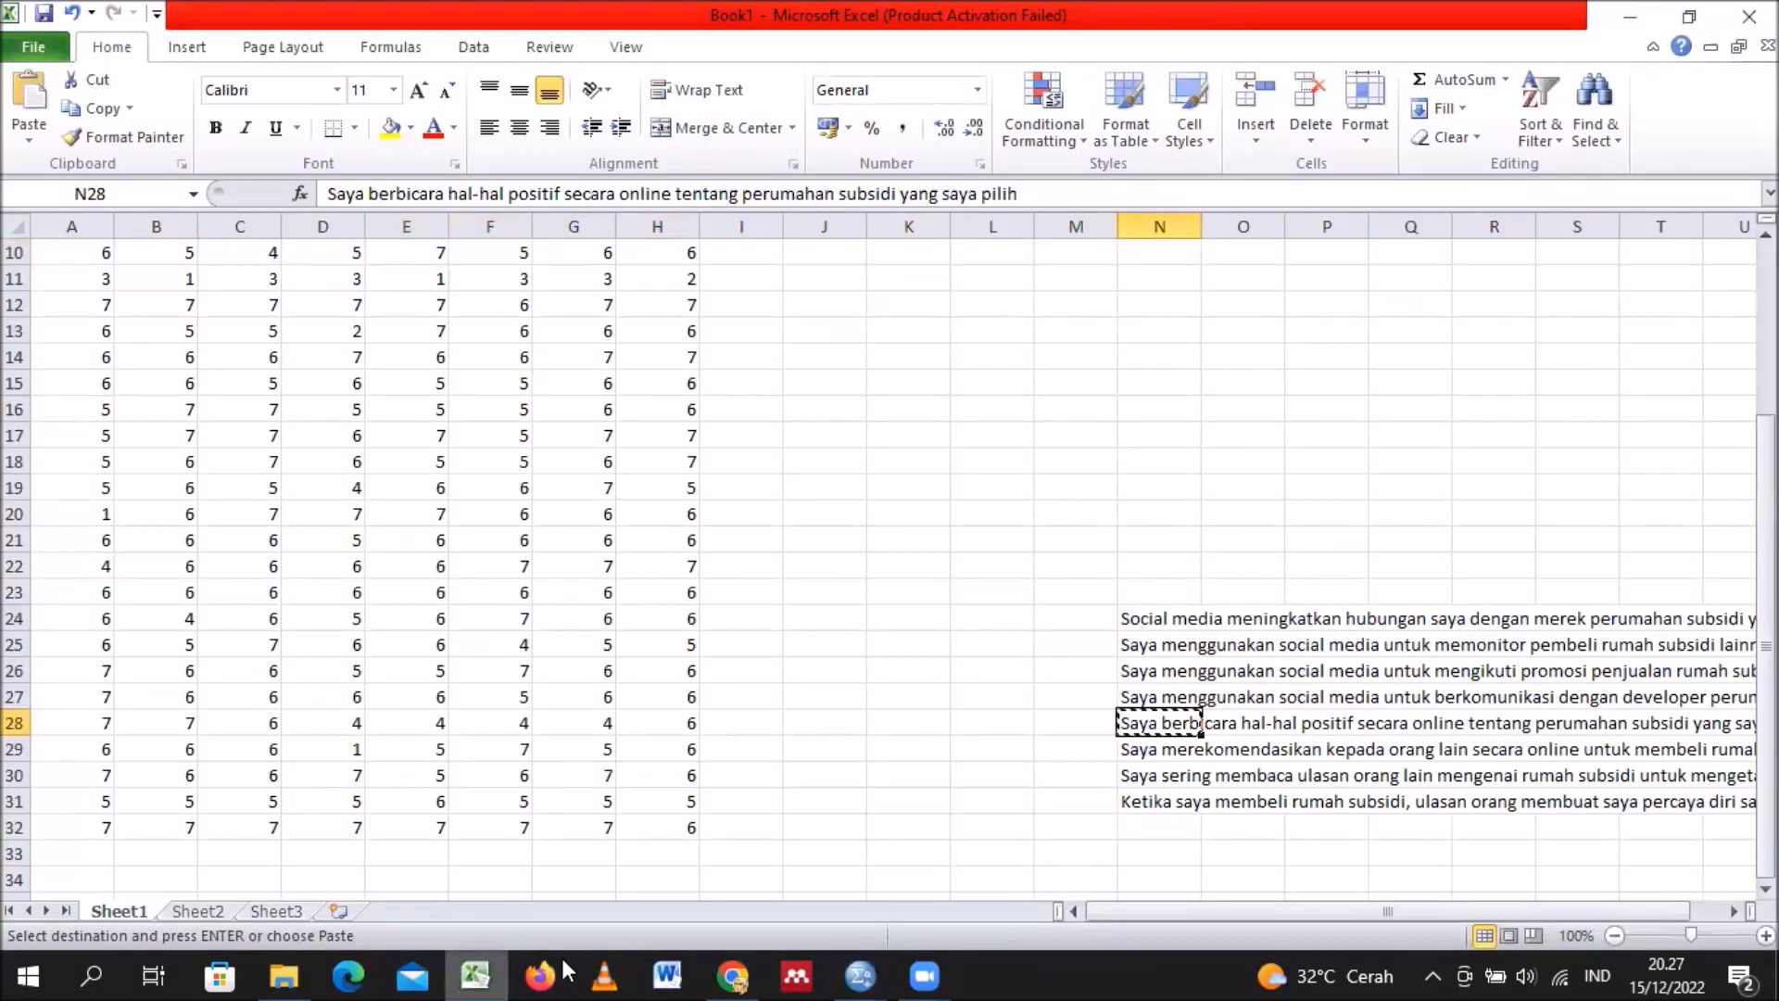
pyautogui.click(1140, 752)
pyautogui.hotkey('ctrl', 'c')
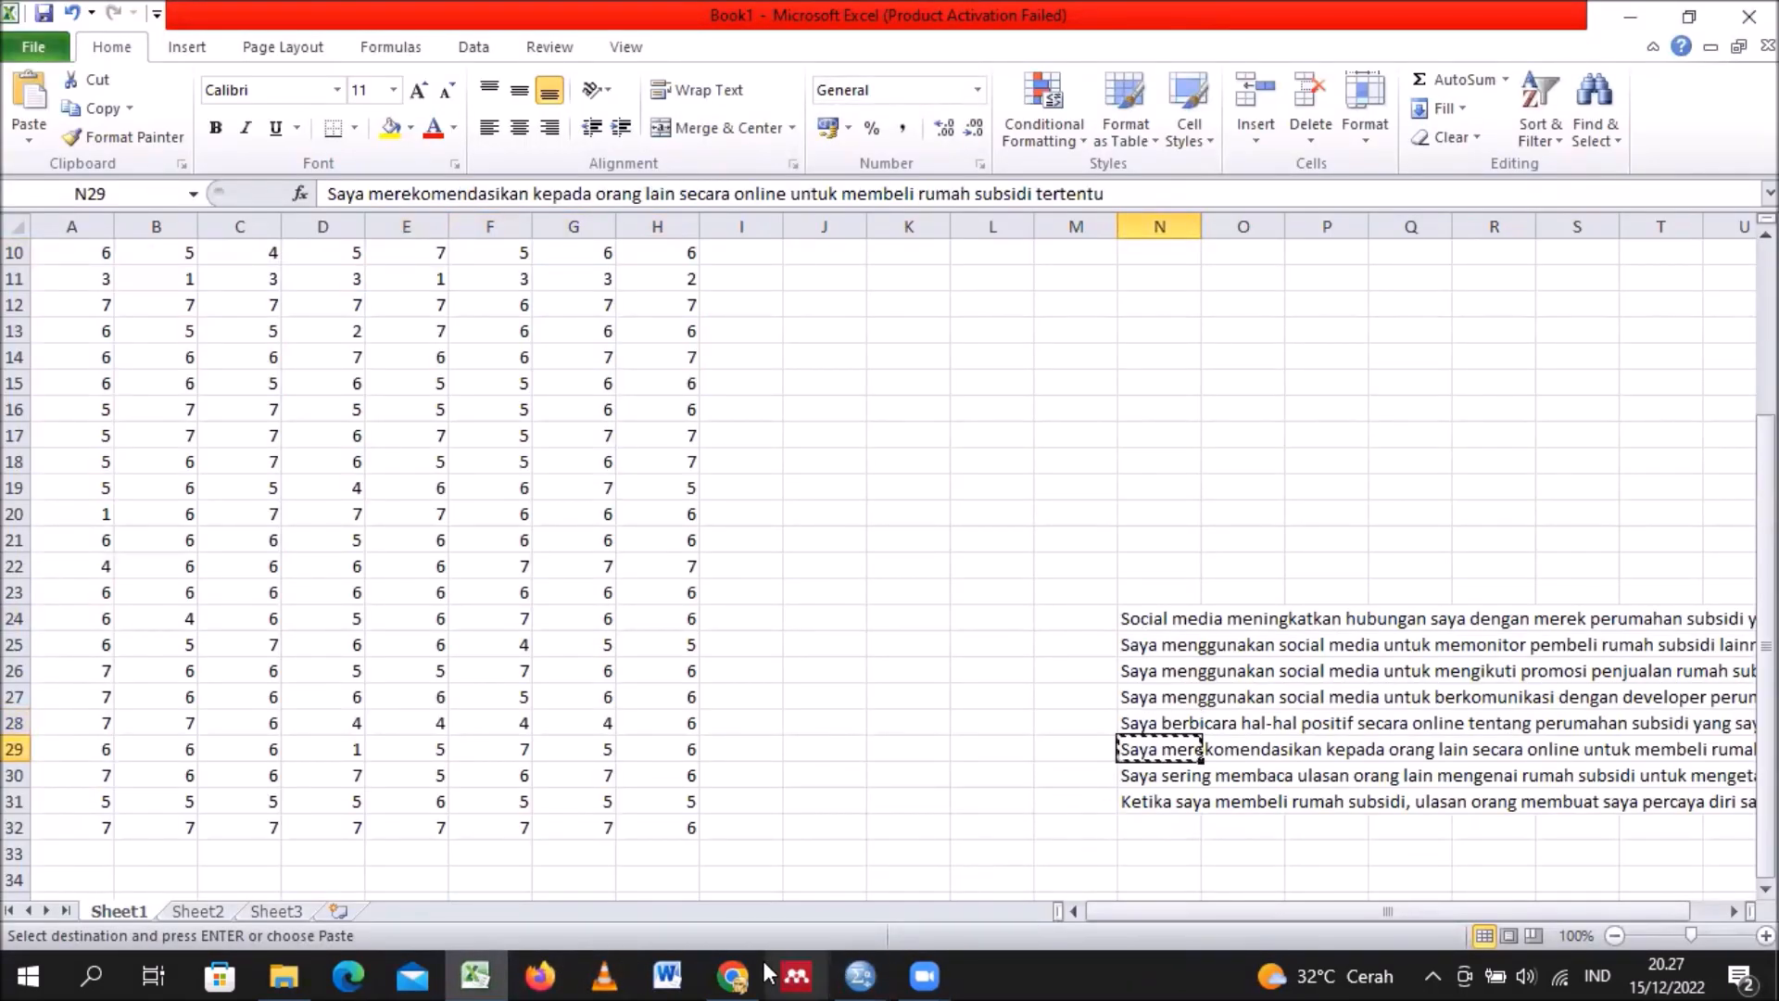
pyautogui.moveTo(866, 973)
pyautogui.click(725, 880)
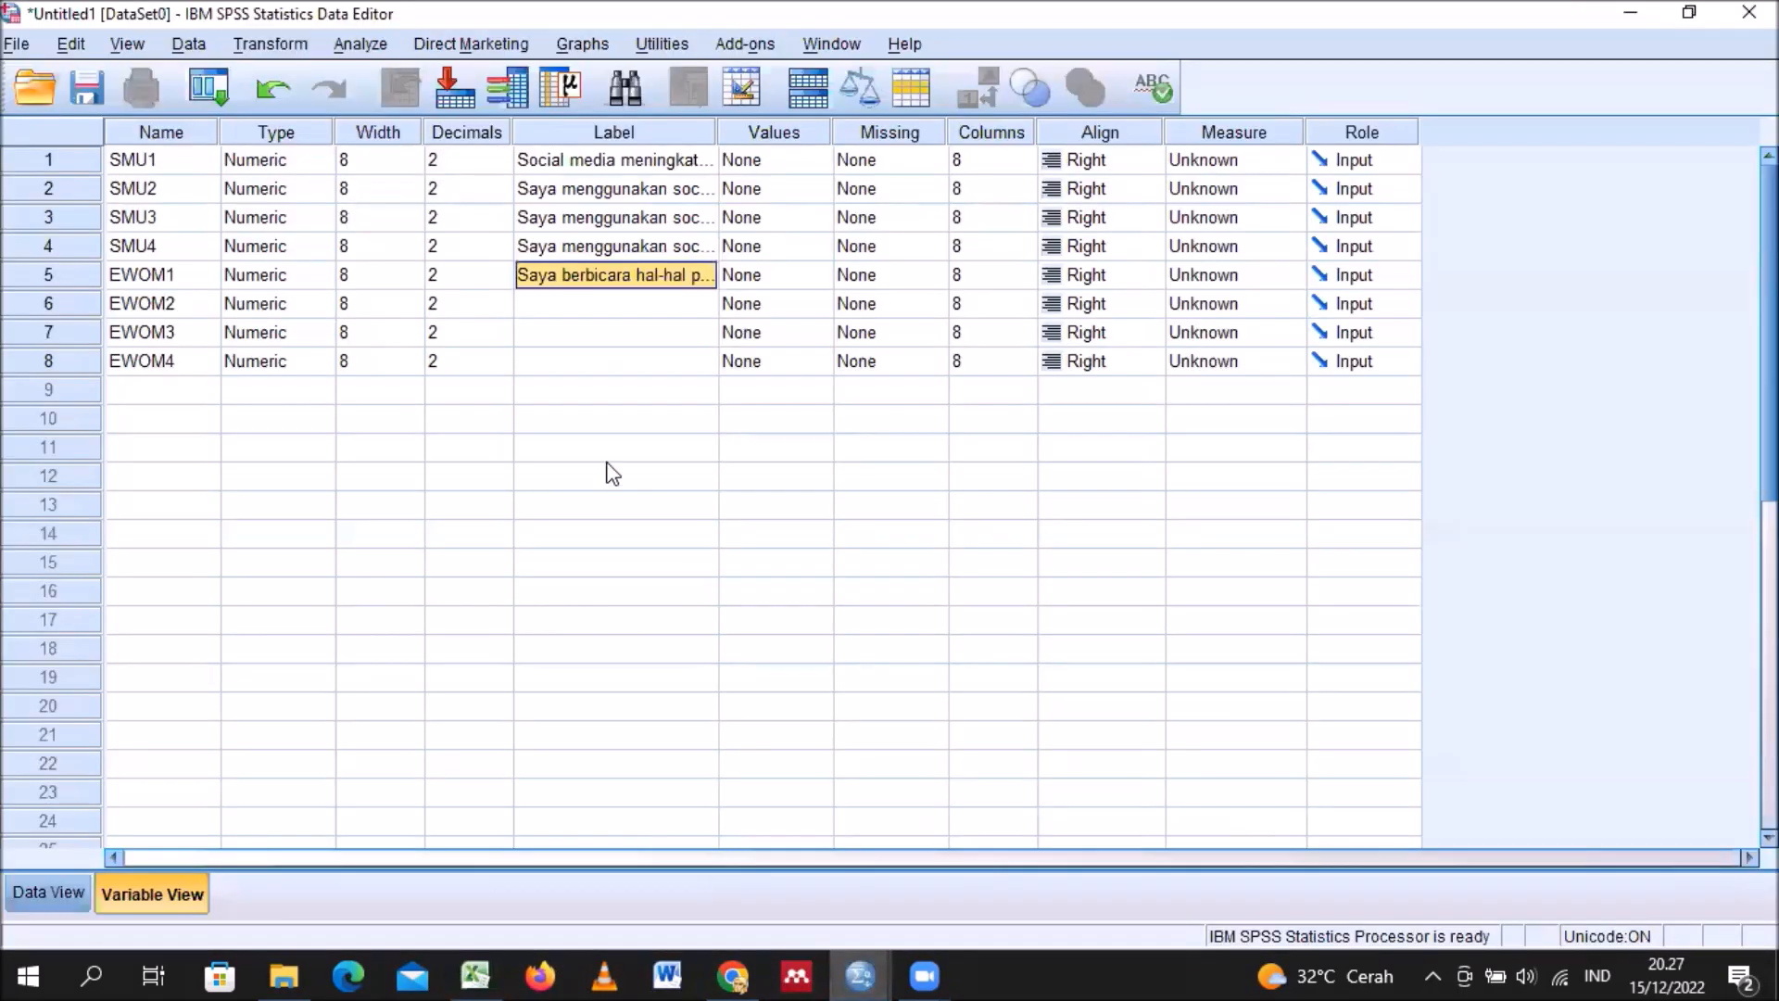
pyautogui.click(567, 306)
pyautogui.hotkey('ctrl', 'v')
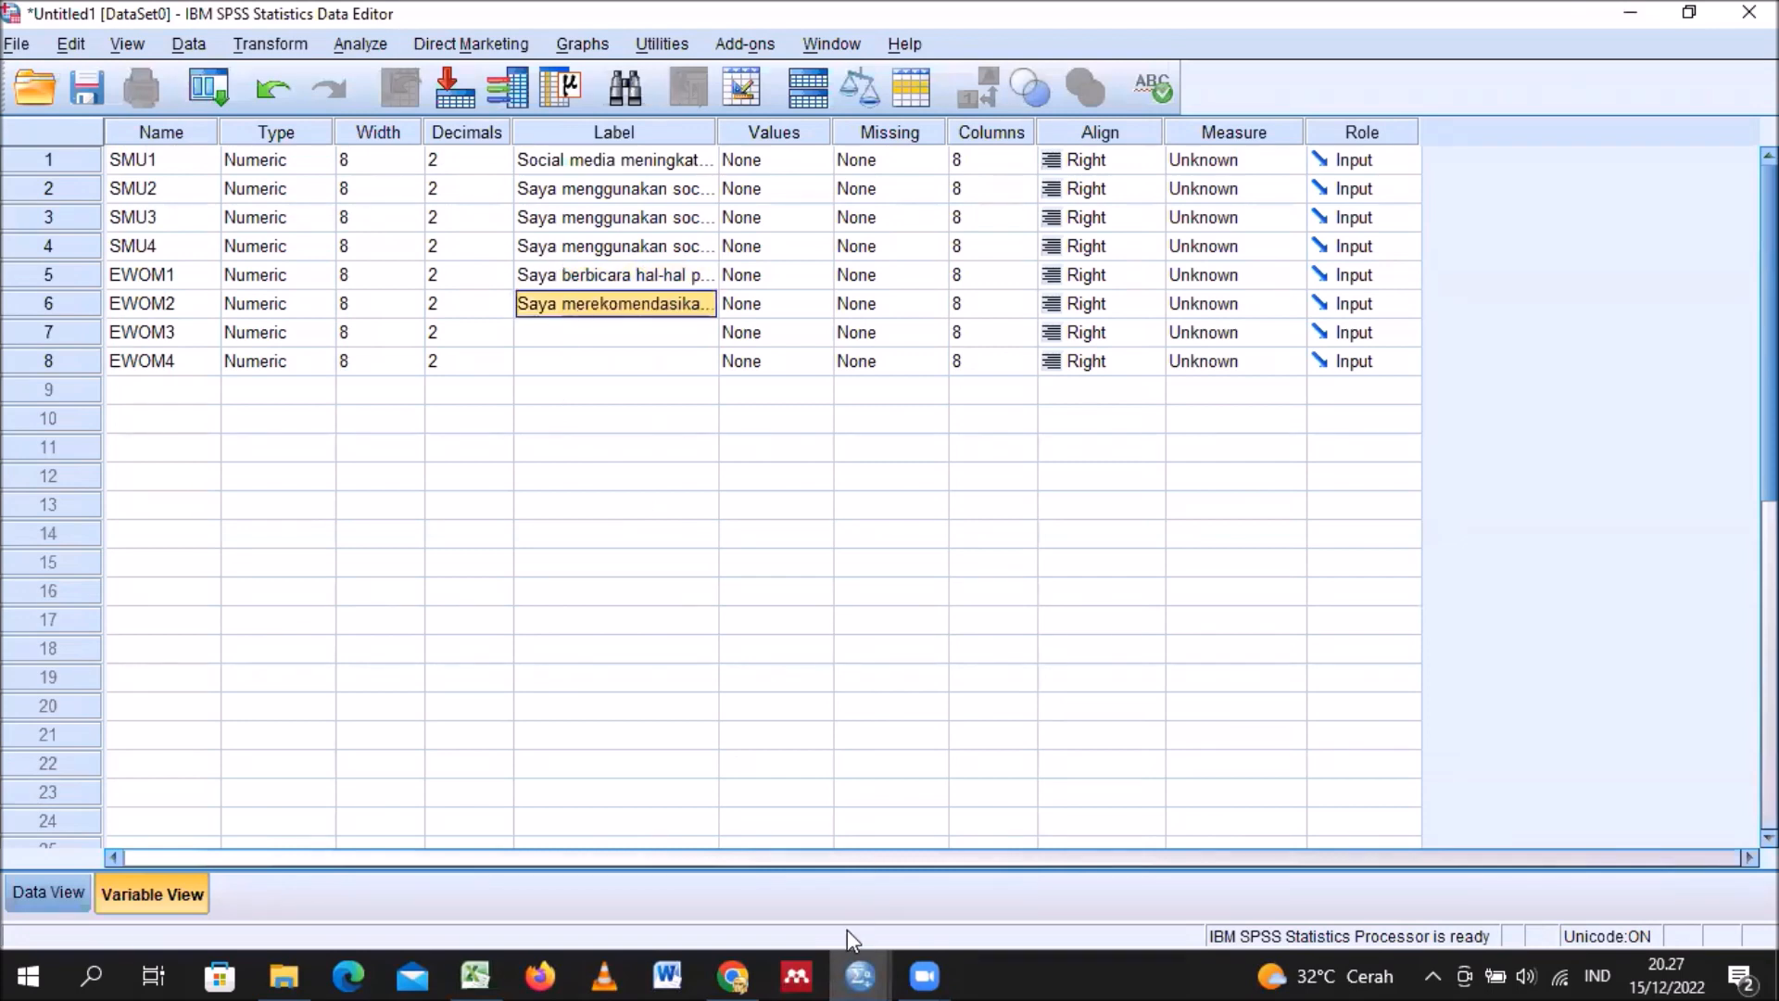
# Step: Copy the statement in Excel cell N30 and paste it in SPSS as the label of EWOM3
pyautogui.click(475, 973)
pyautogui.click(1148, 801)
pyautogui.click(1143, 776)
pyautogui.hotkey('ctrl', 'c')
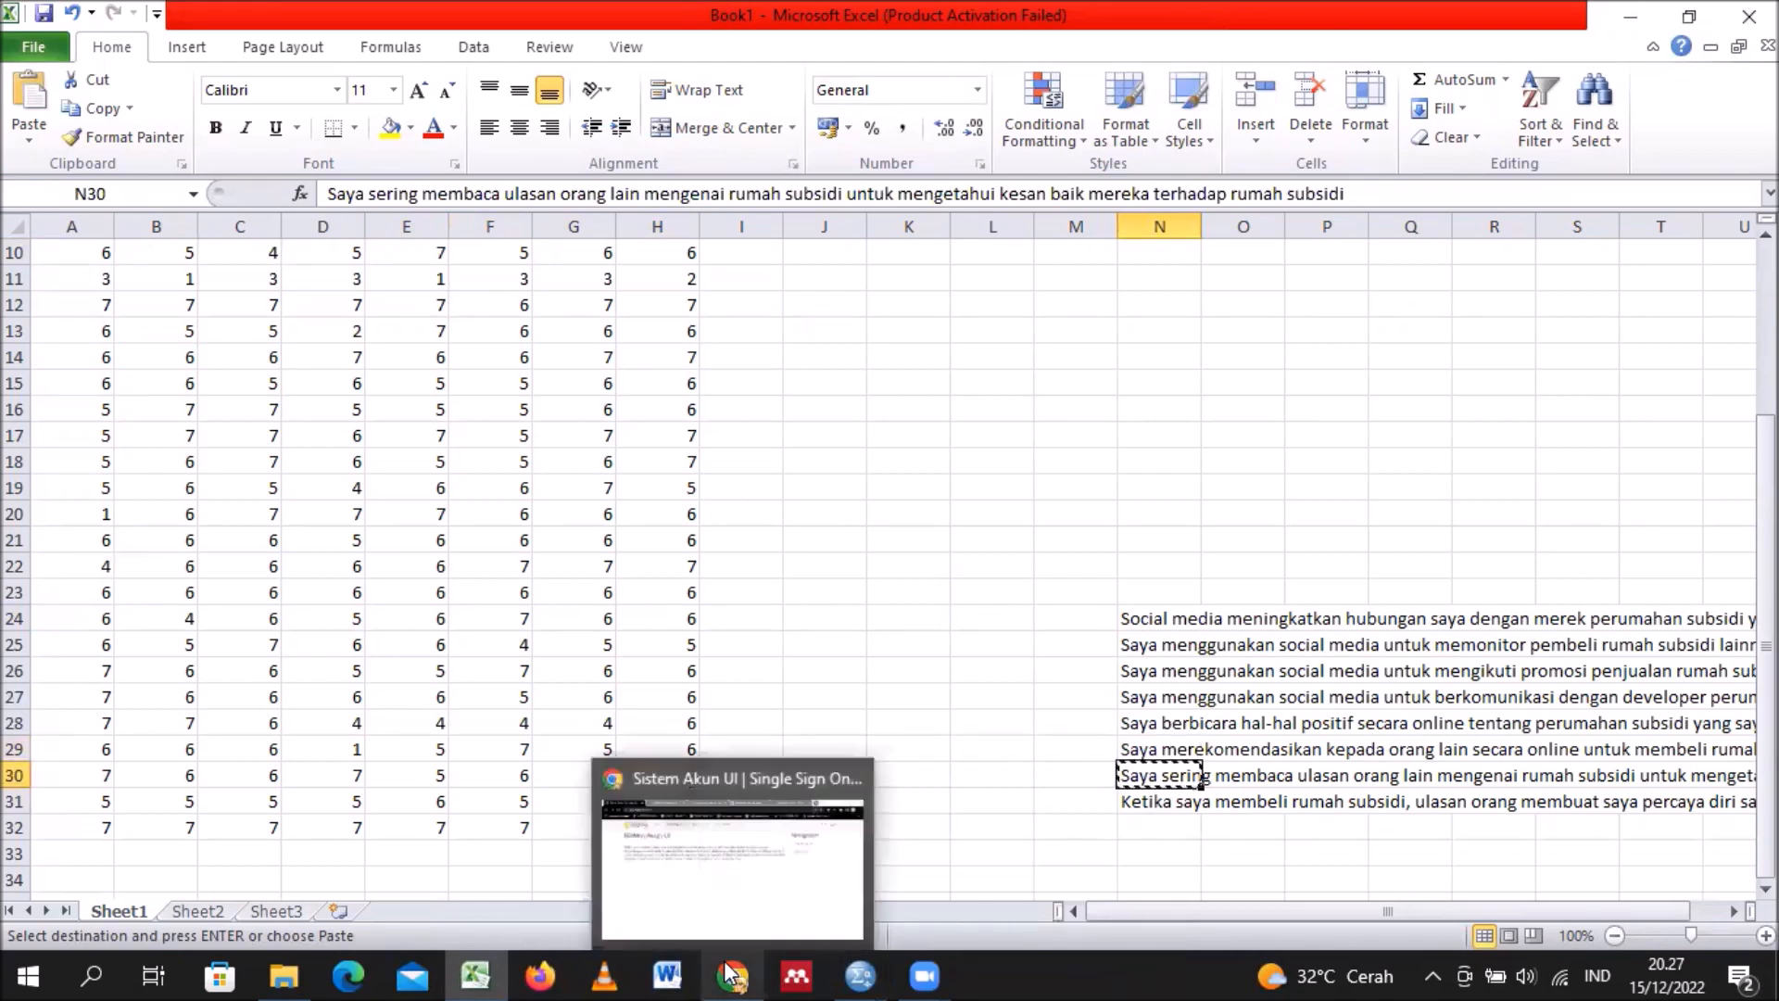
pyautogui.moveTo(860, 973)
pyautogui.click(693, 843)
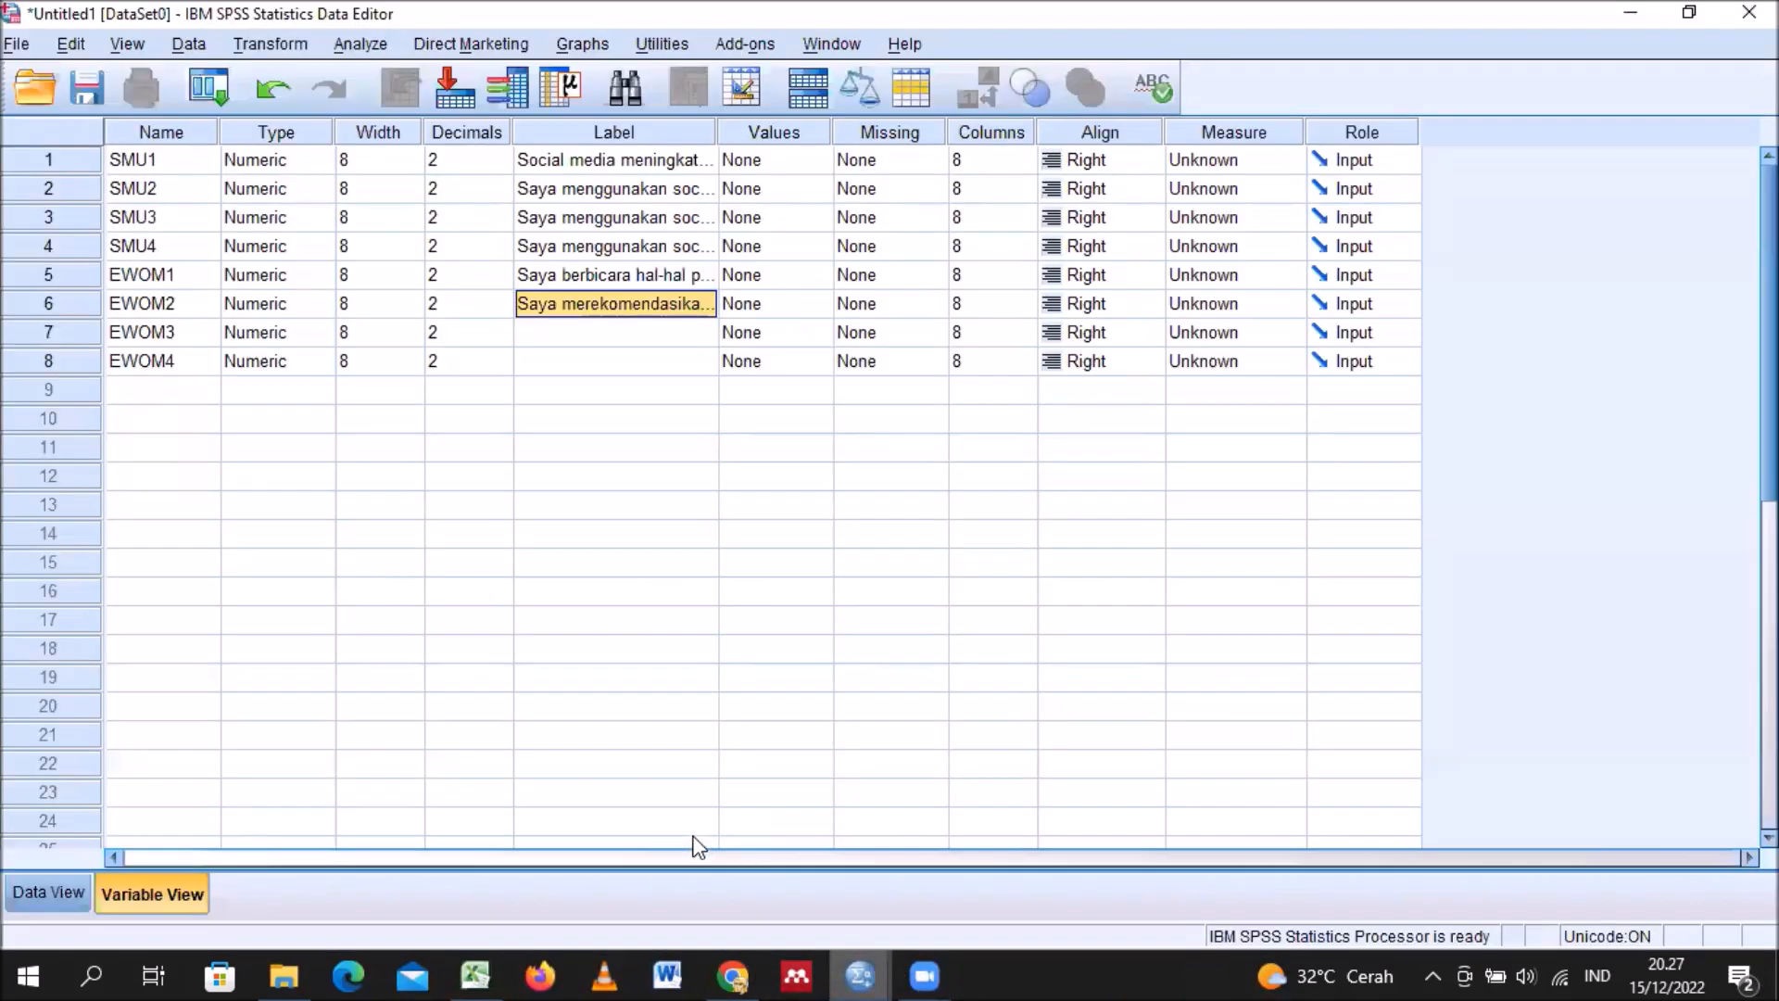
pyautogui.click(638, 341)
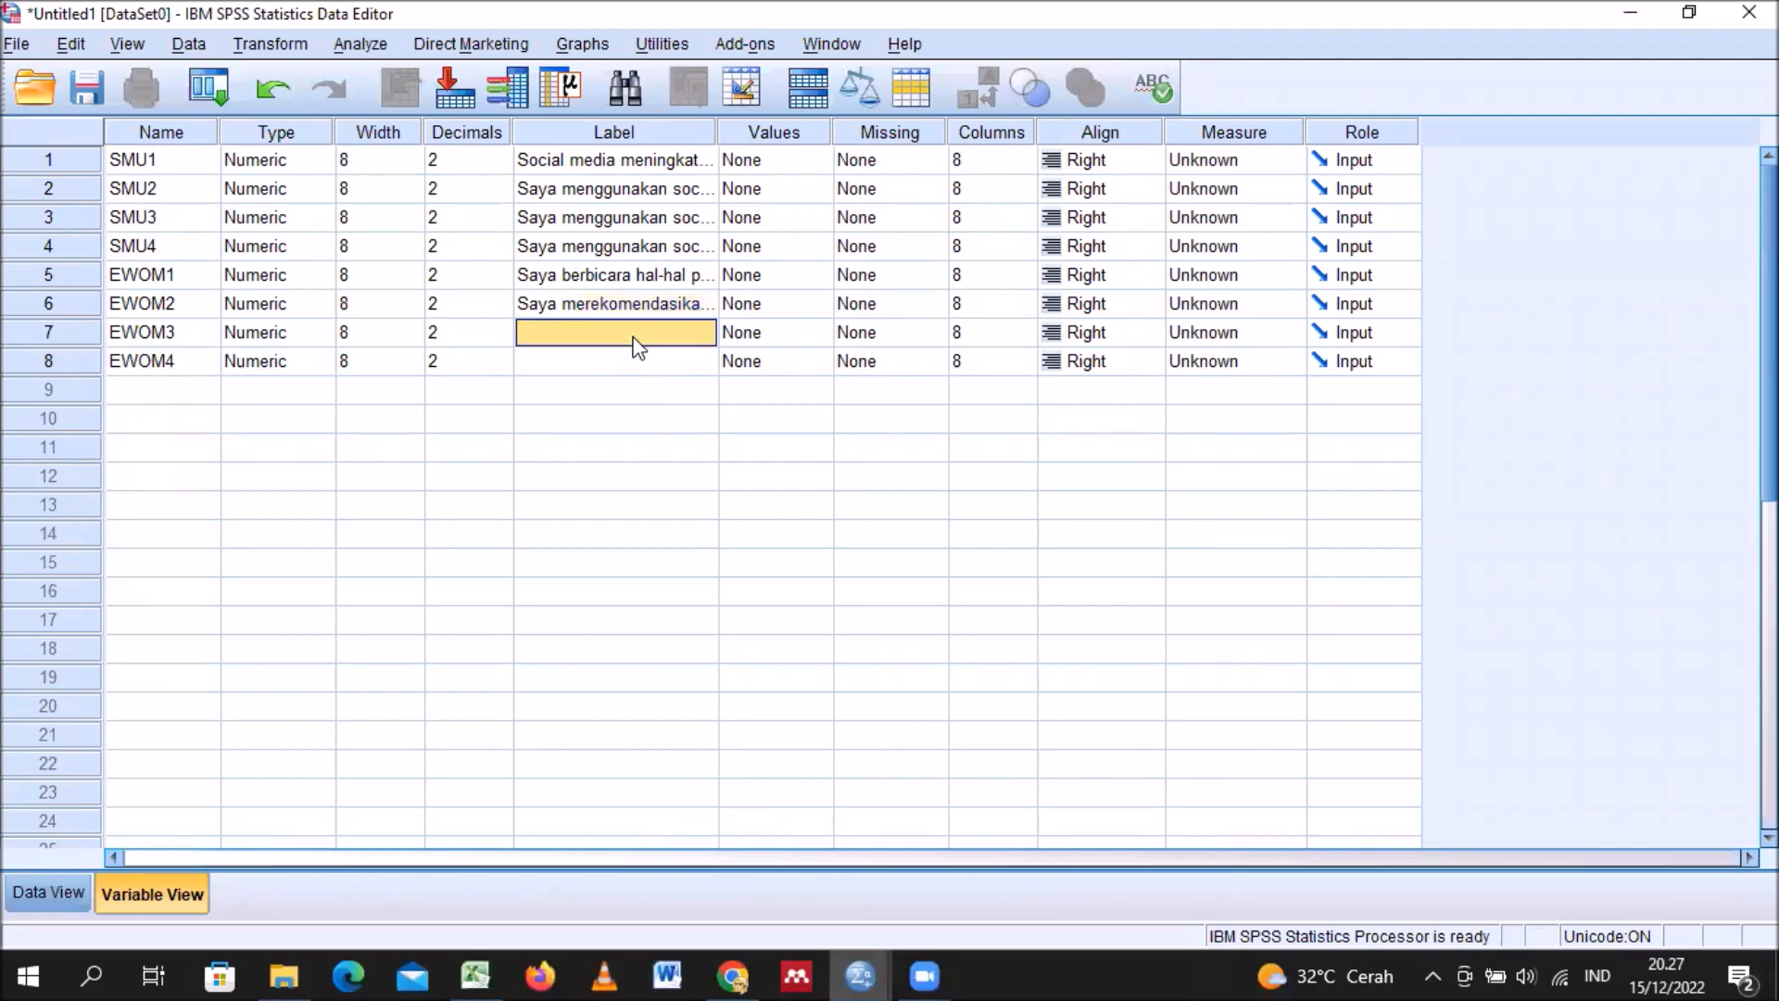
pyautogui.hotkey('ctrl', 'v')
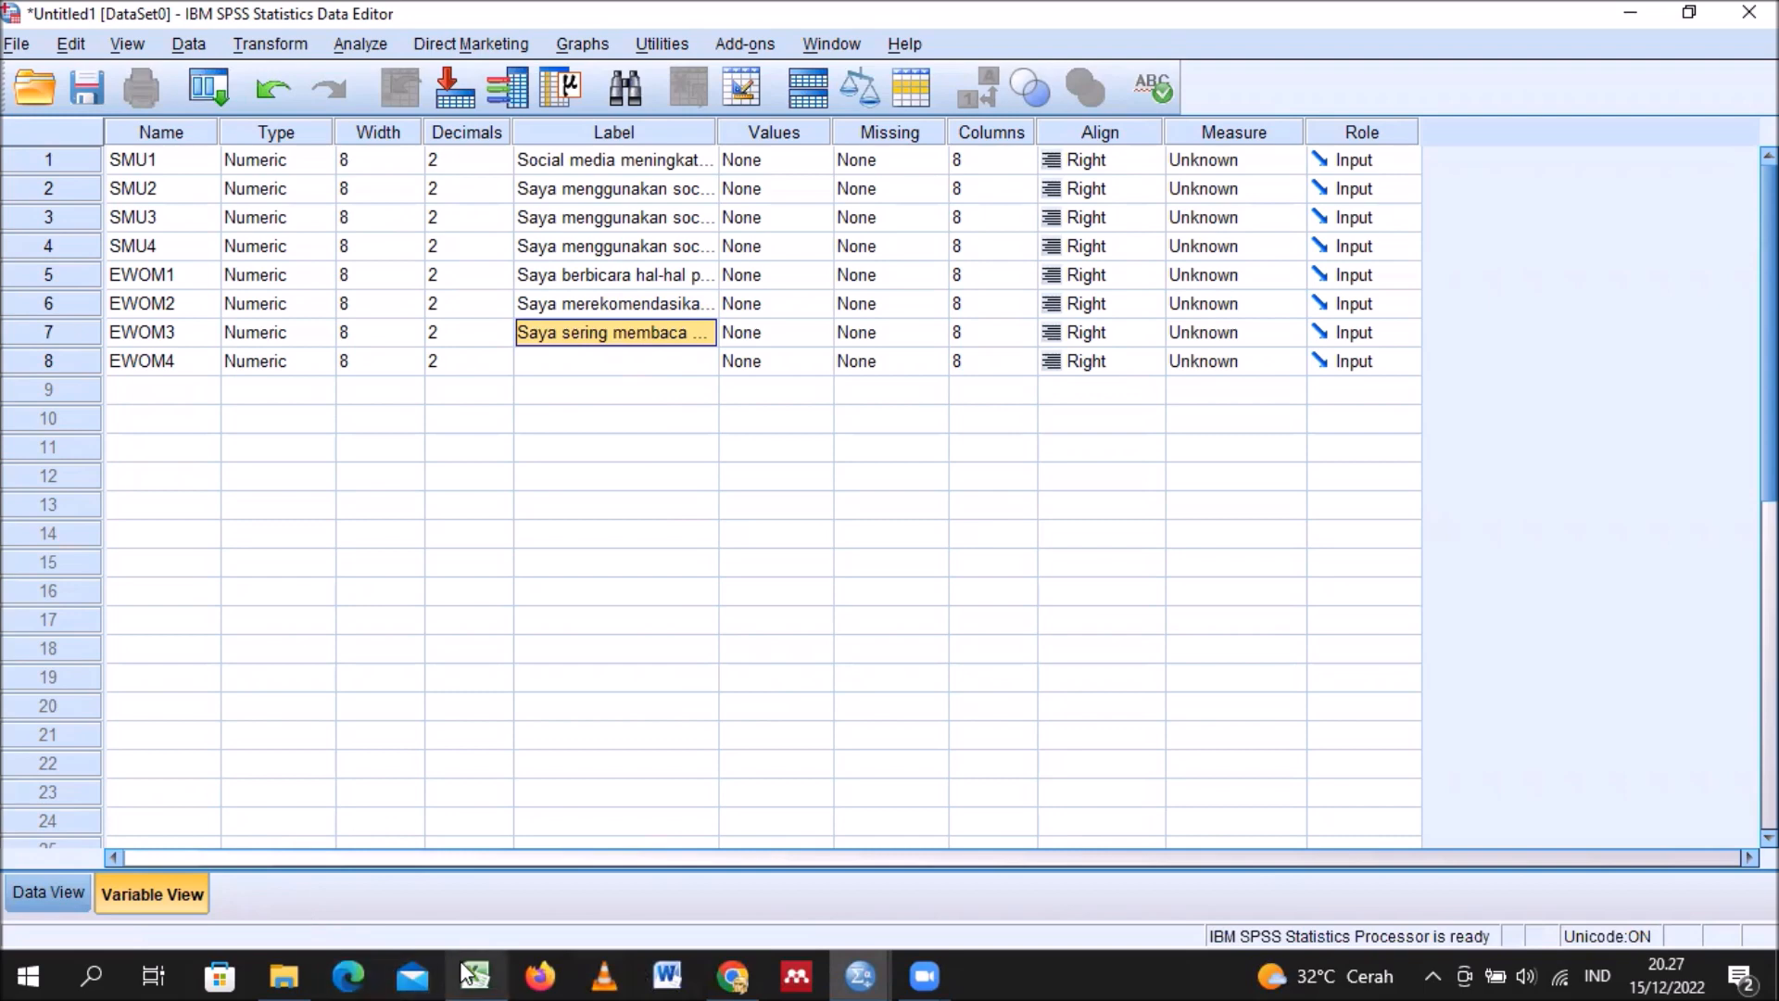
# Step: Copy the statement in Excel cell N31 and paste it in SPSS as the label of EWOM4
pyautogui.moveTo(477, 973)
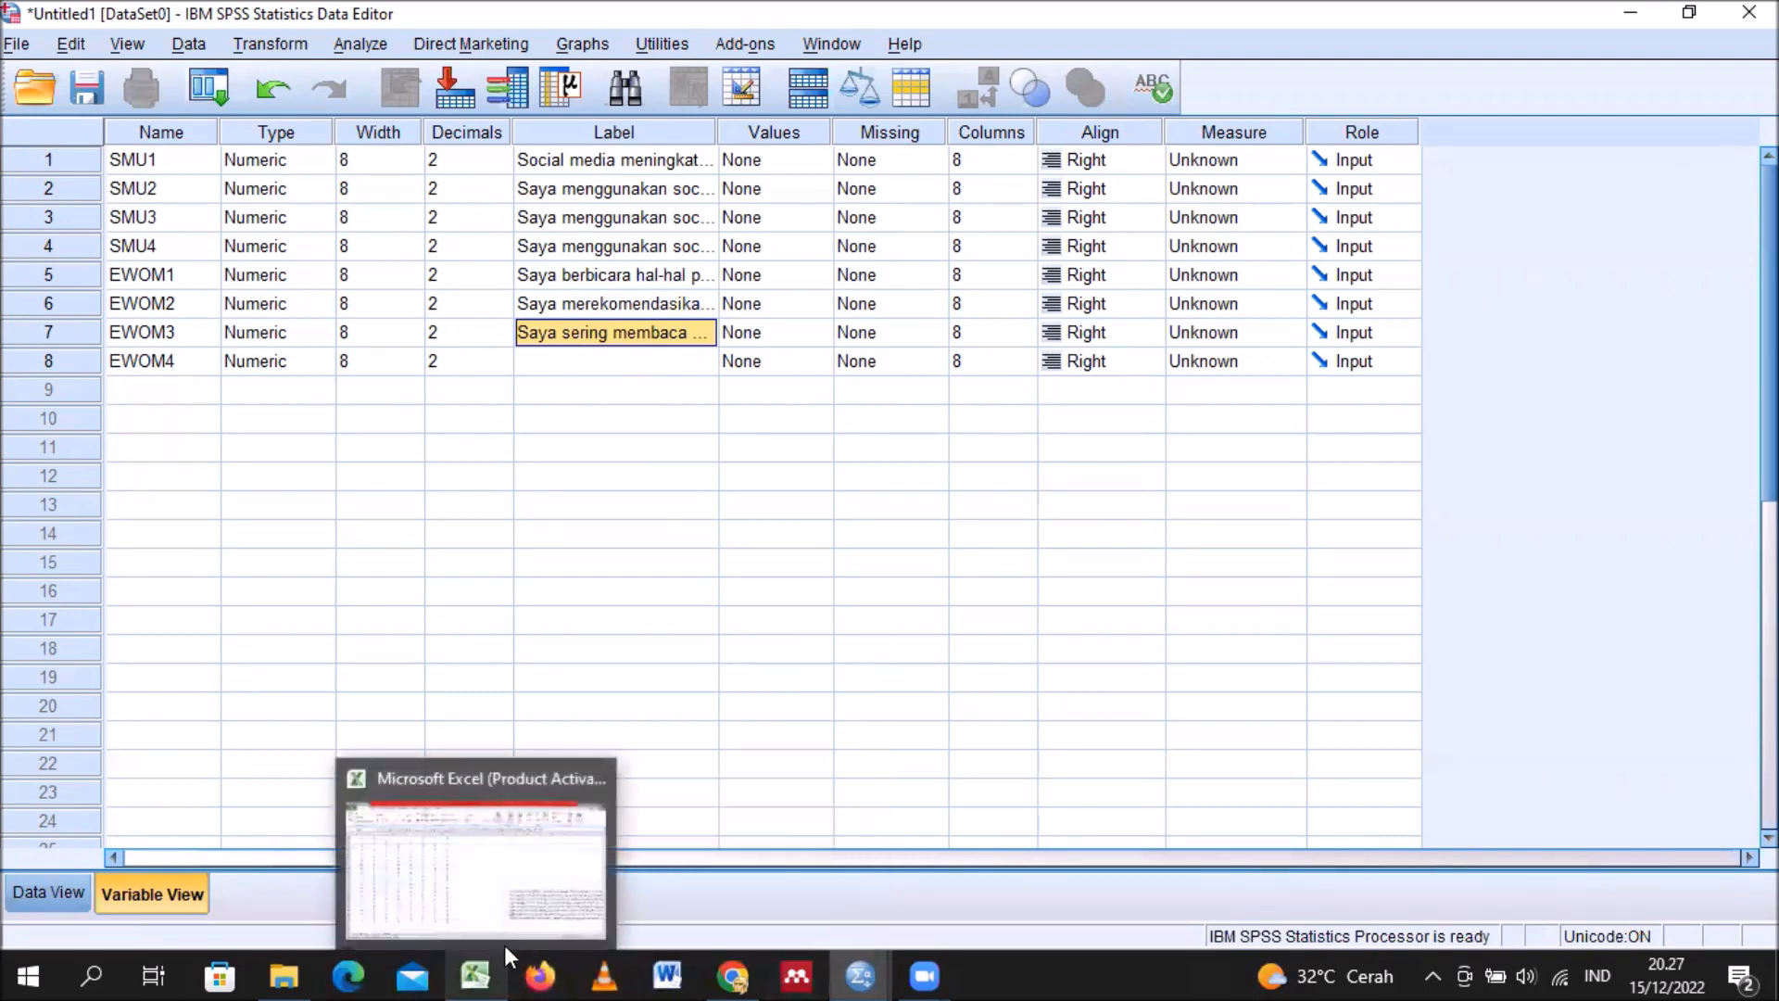
pyautogui.click(504, 944)
pyautogui.click(1159, 802)
pyautogui.hotkey('ctrl', 'c')
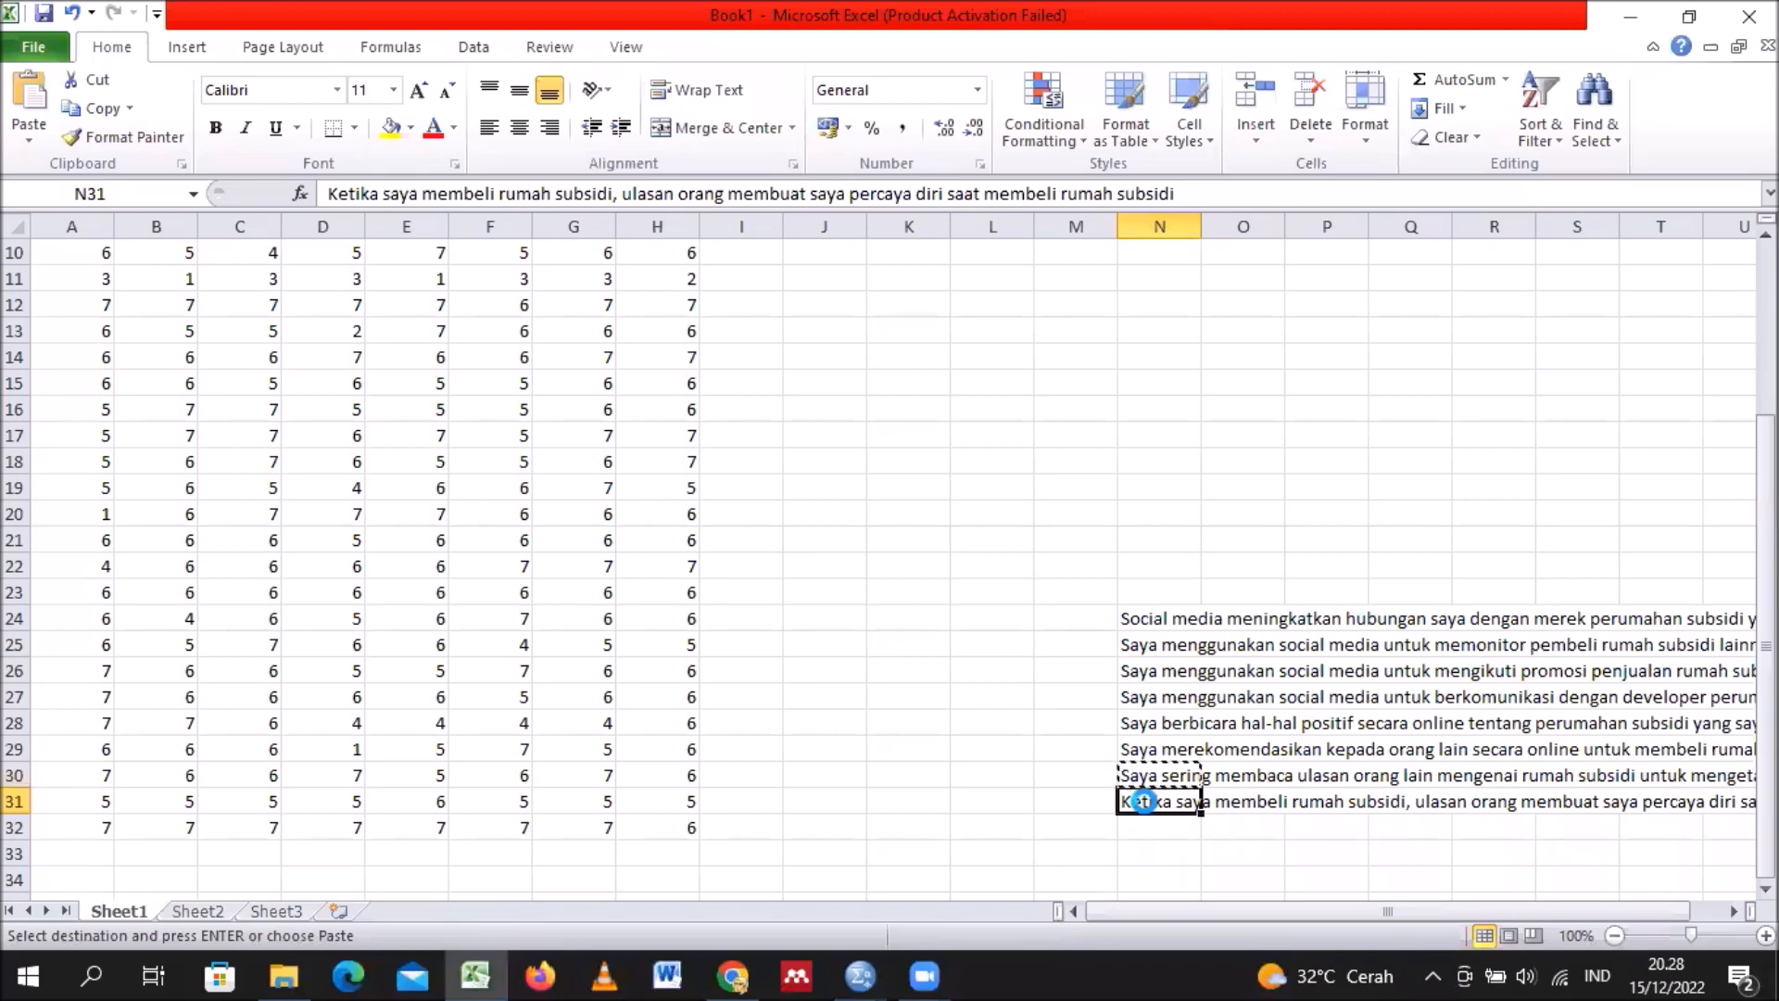
pyautogui.moveTo(860, 976)
pyautogui.click(727, 865)
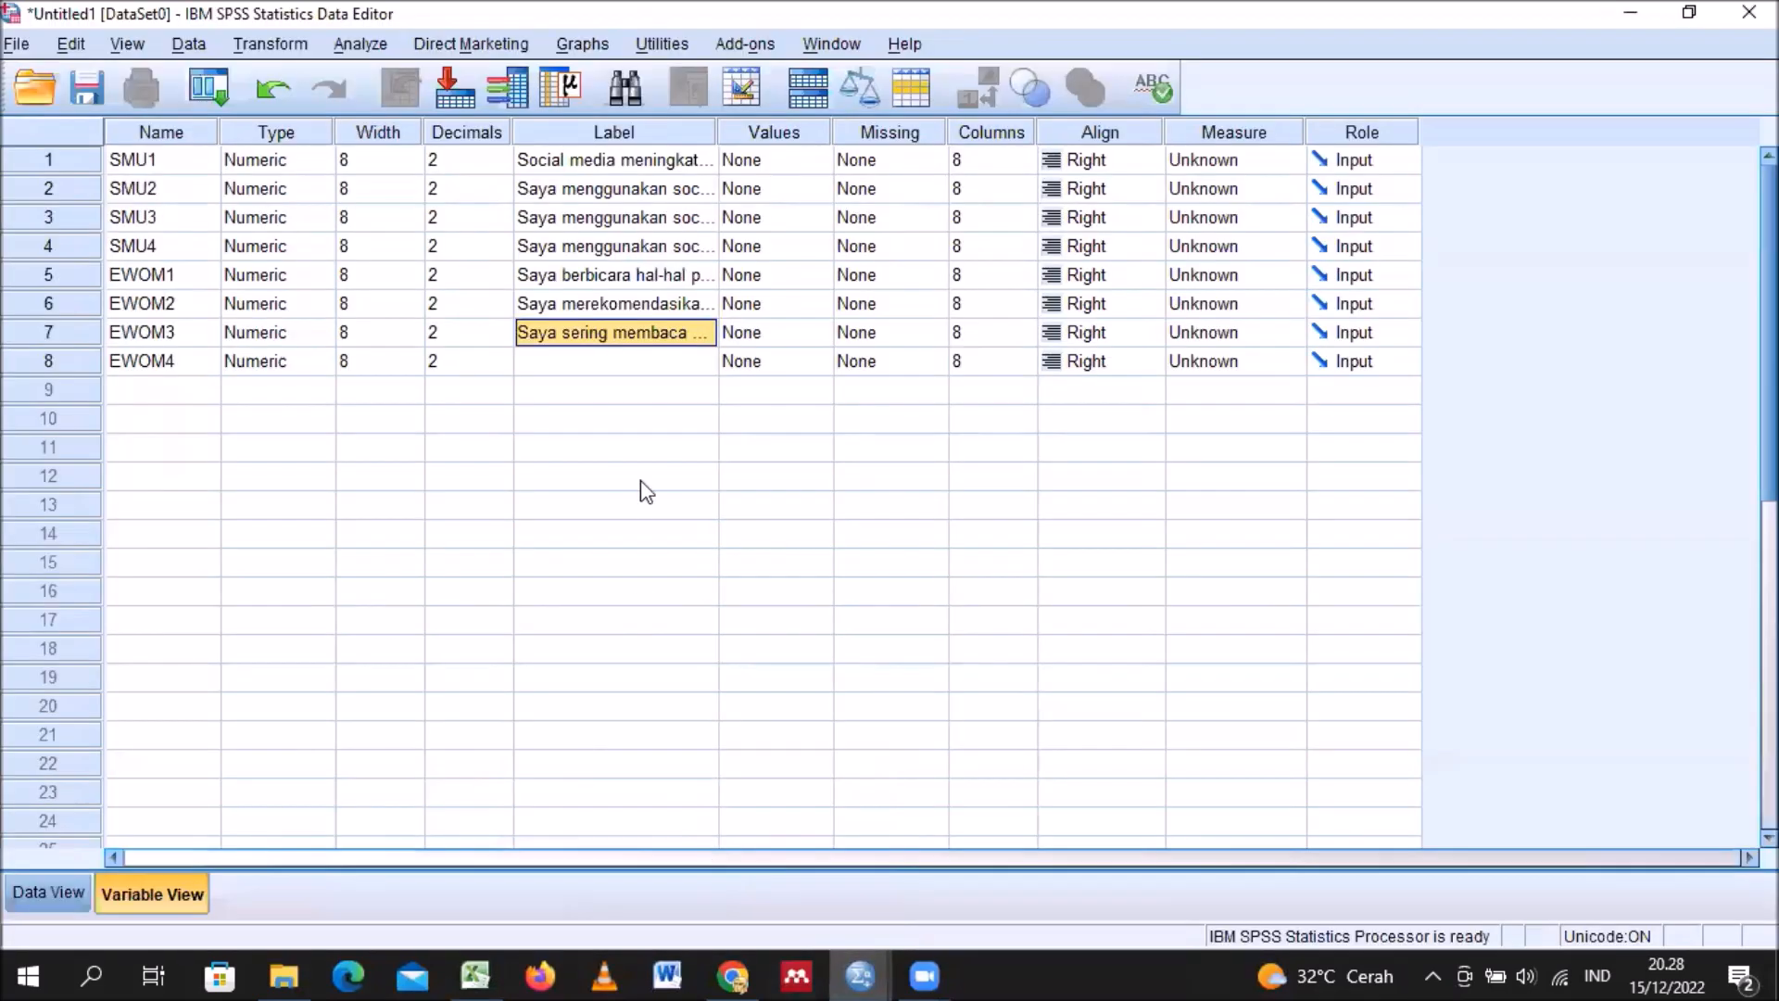
pyautogui.click(583, 362)
pyautogui.hotkey('ctrl', 'v')
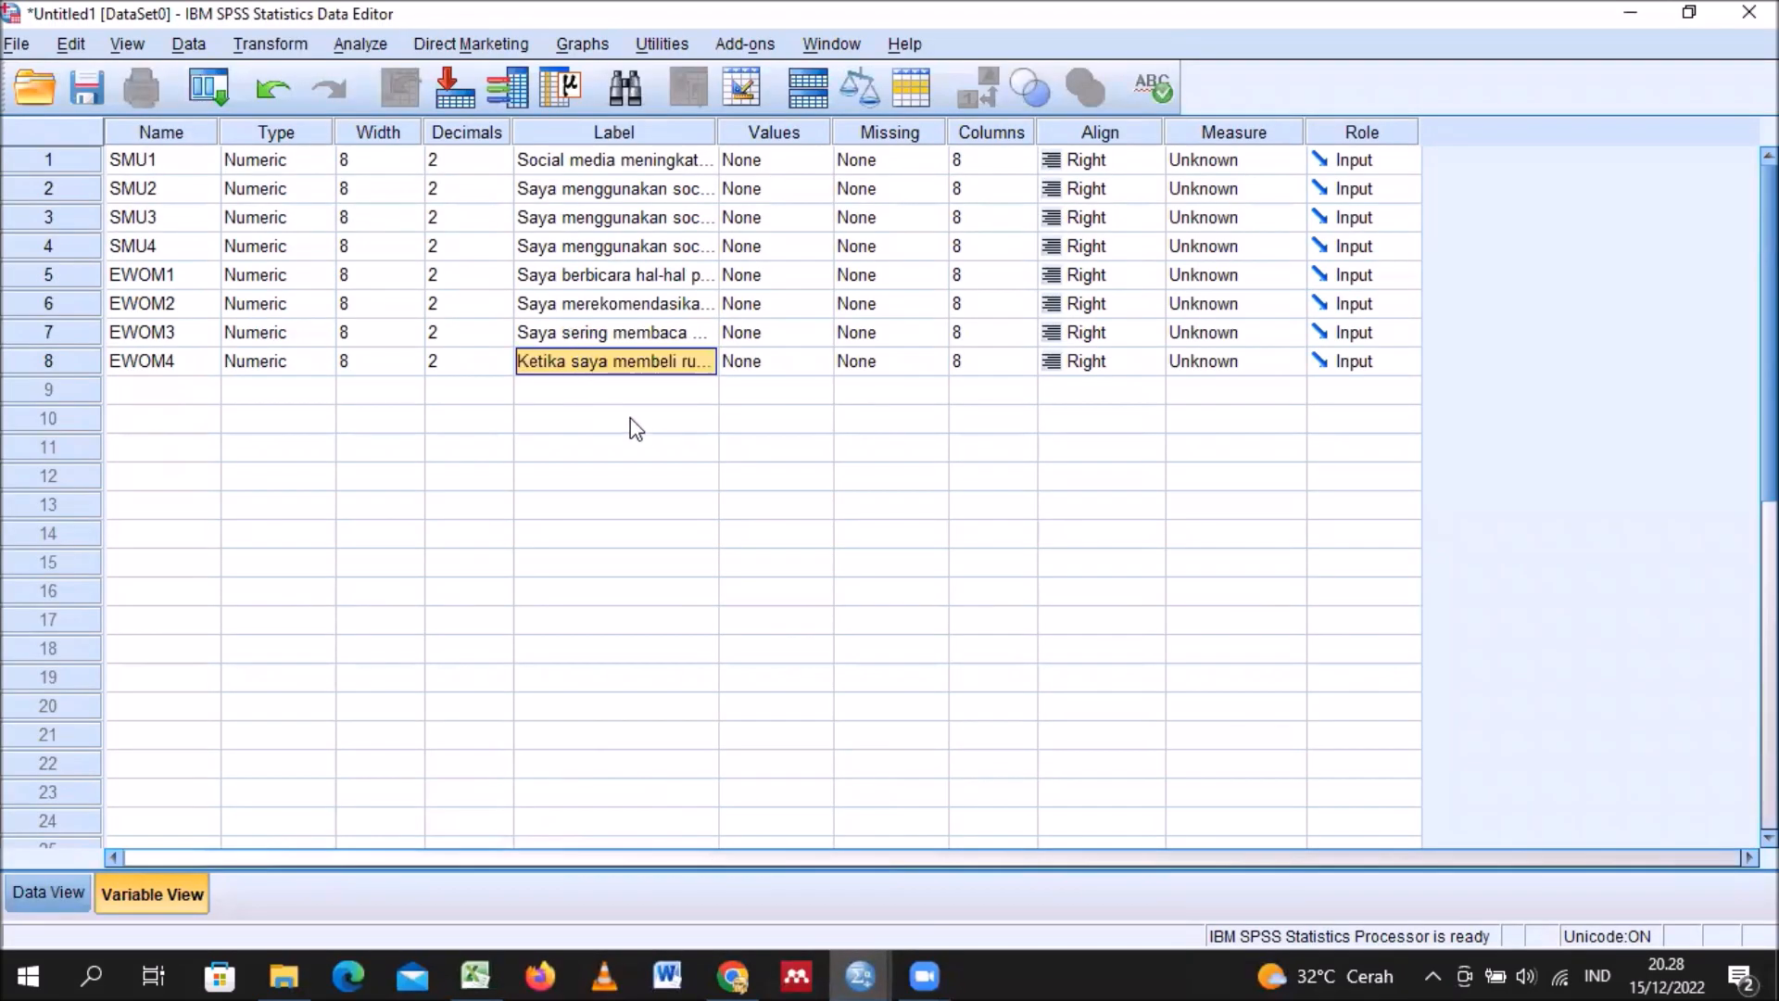
pyautogui.click(675, 452)
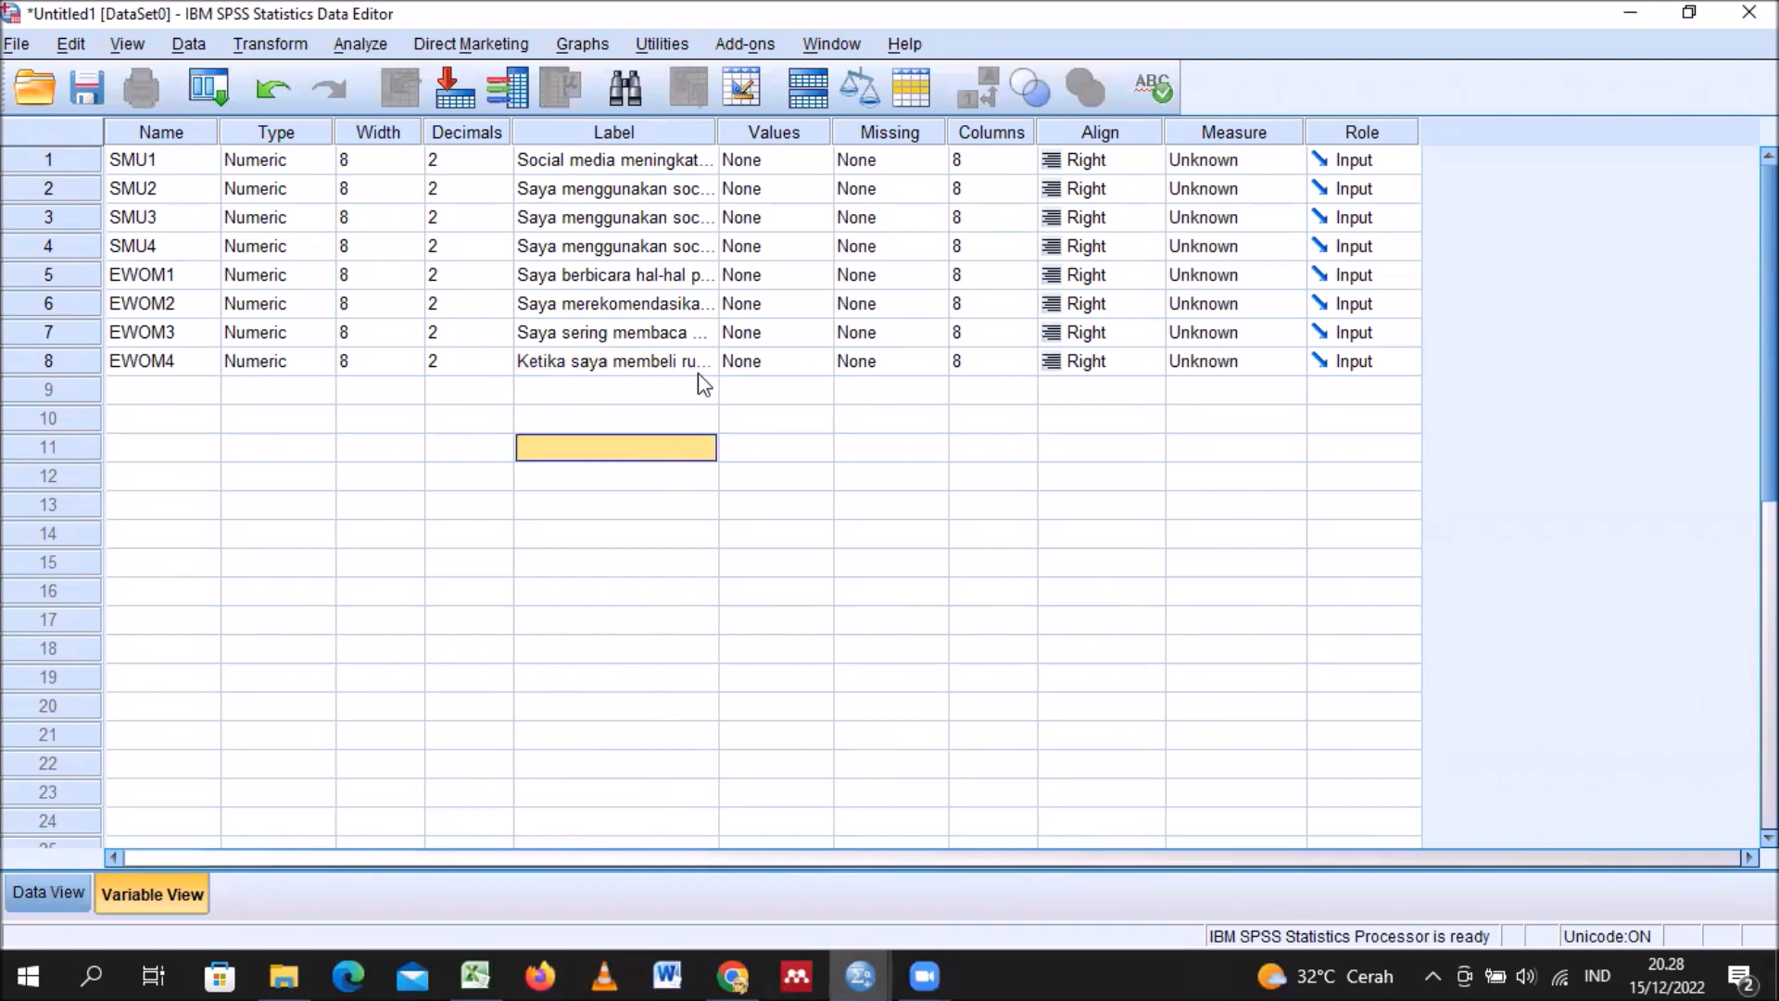
# Step: Open the value labels of SMU1 and add value 1 with the label "Sangat Tidak Setuju"
pyautogui.click(768, 162)
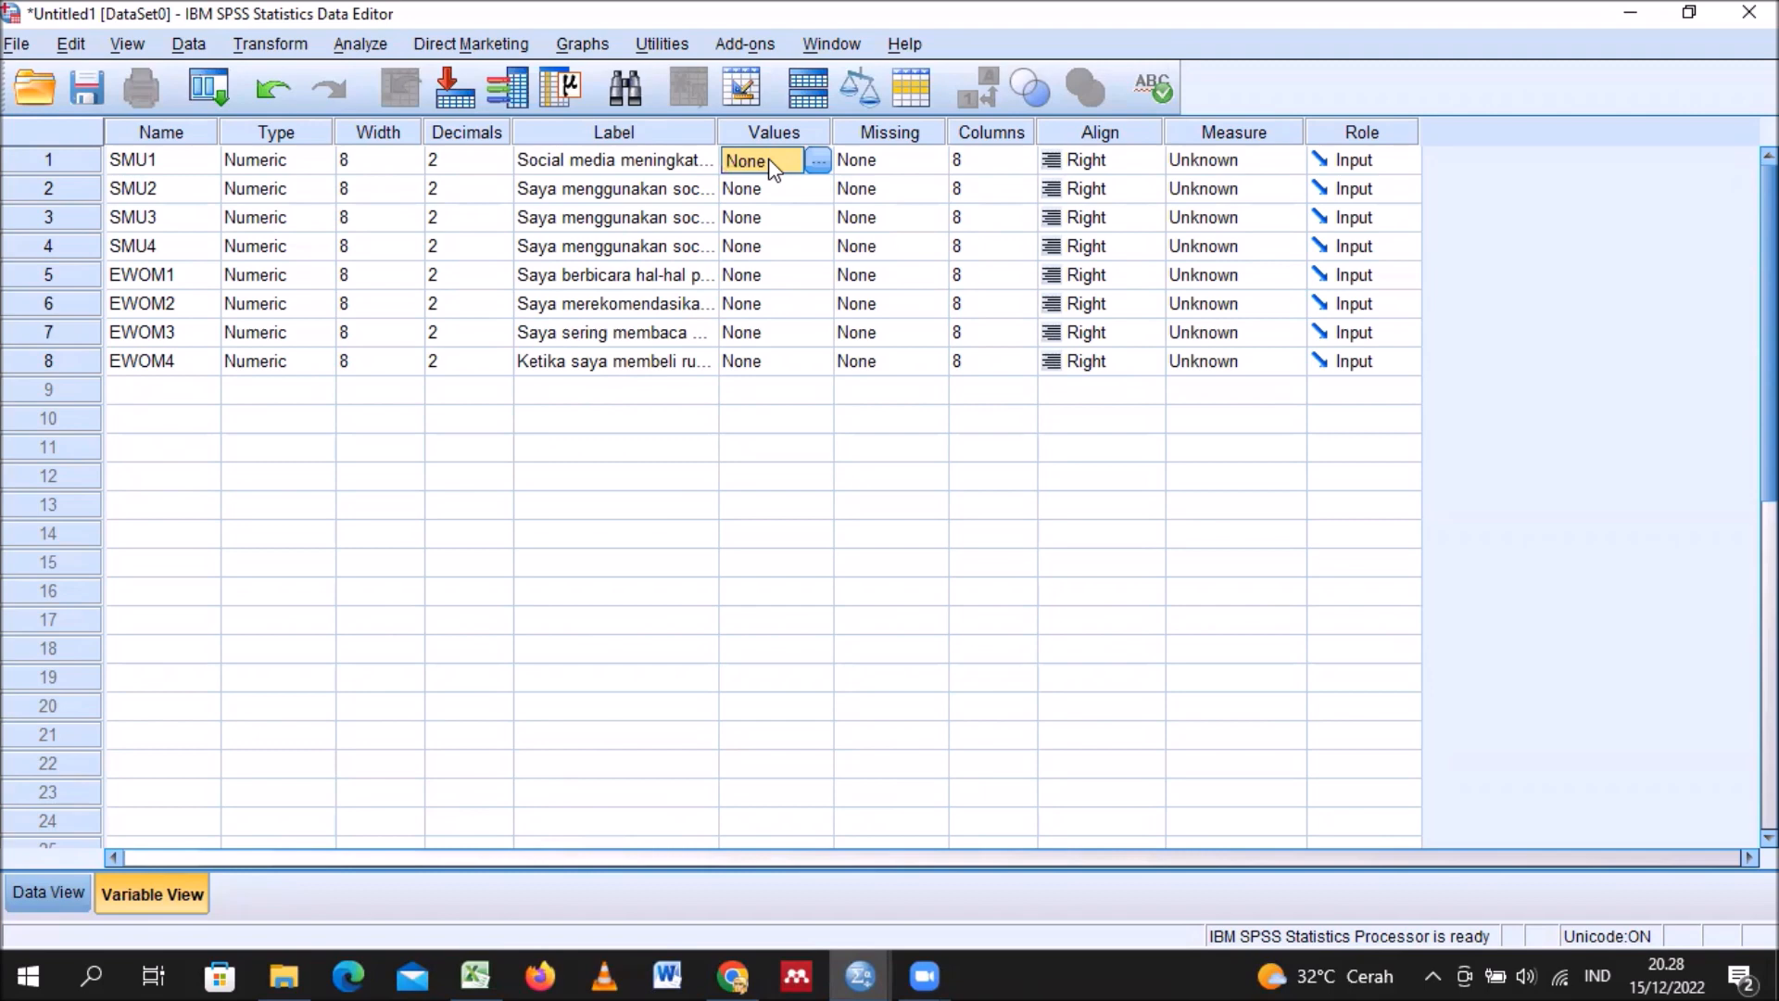
pyautogui.click(811, 162)
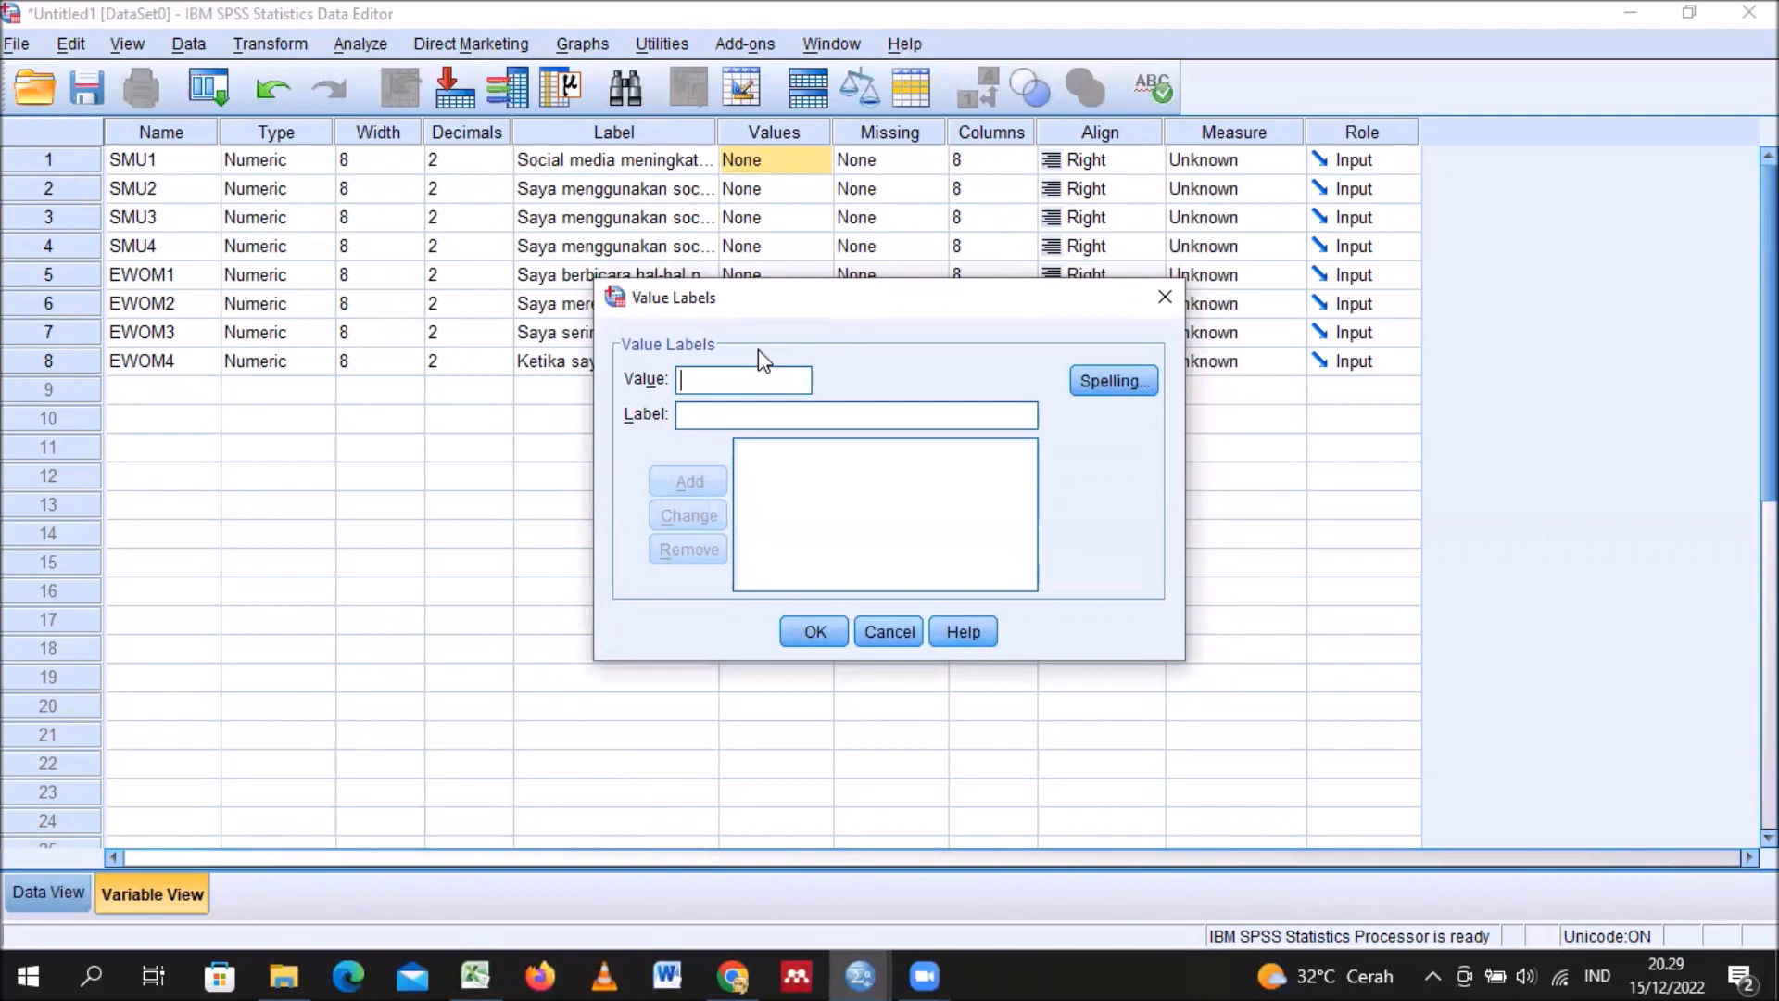
pyautogui.write('1')
pyautogui.click(728, 425)
pyautogui.write('S')
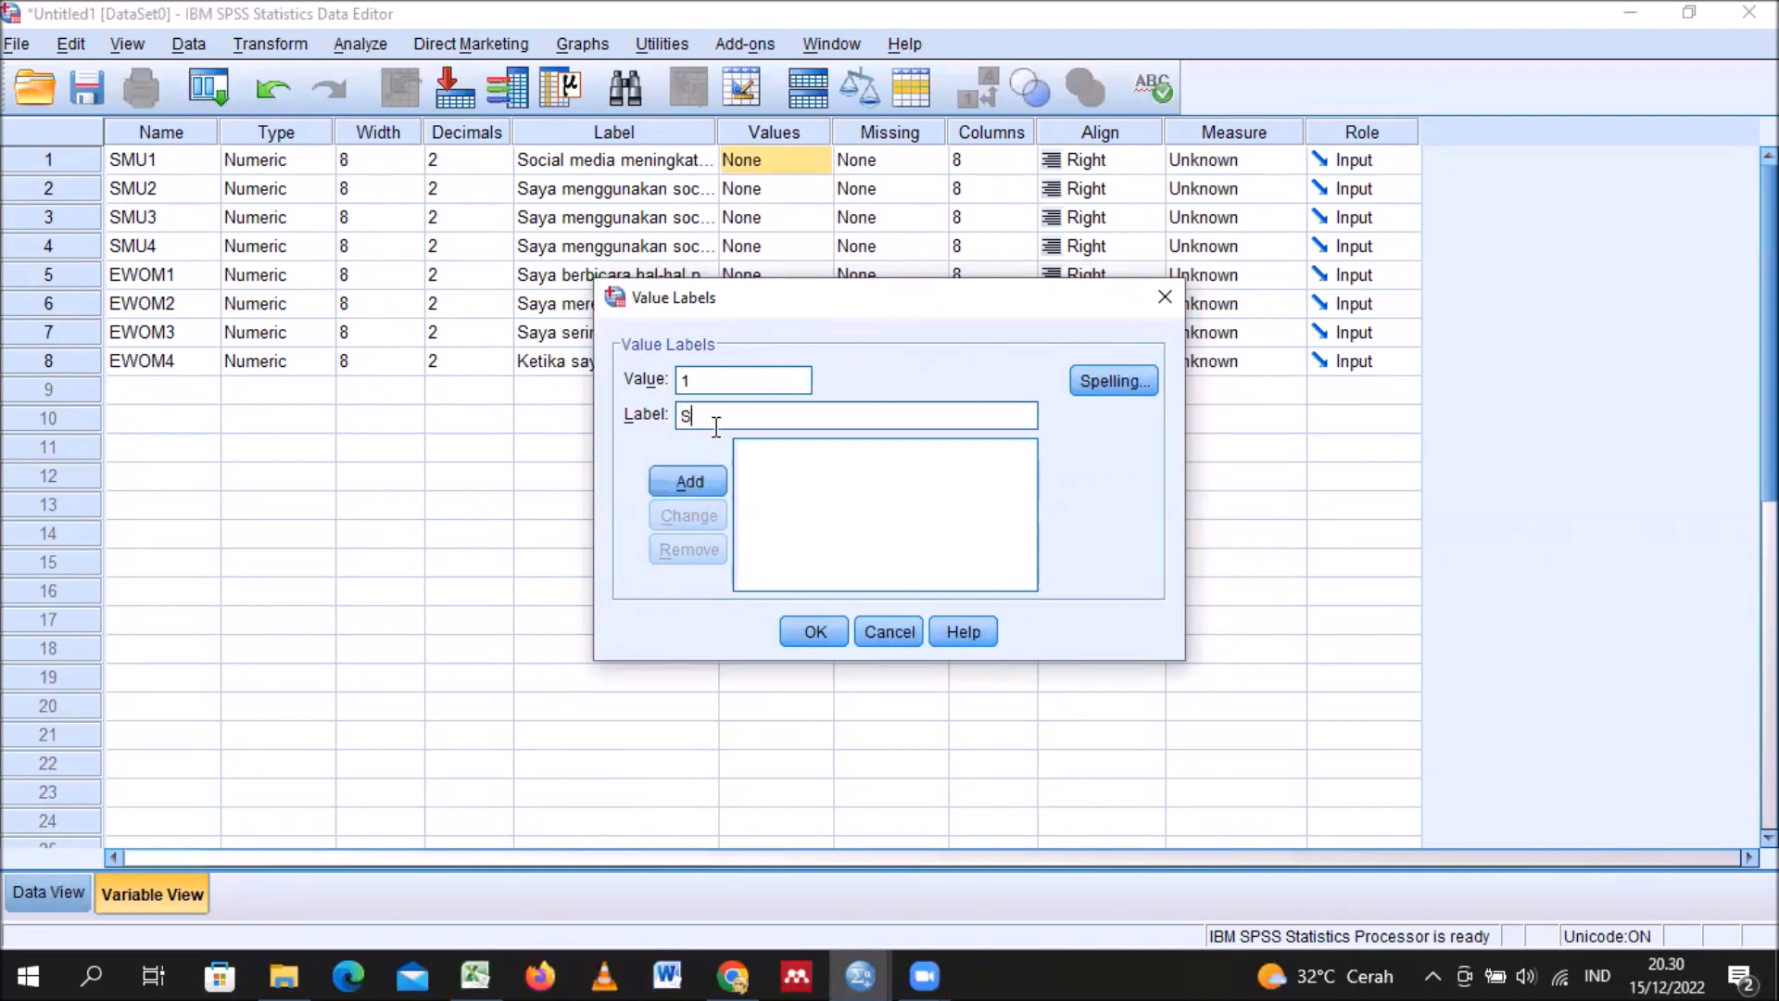
pyautogui.write('angat Tidak Setuu')
pyautogui.press('BackSpace')
pyautogui.press('BackSpace')
pyautogui.write('uju')
pyautogui.click(697, 482)
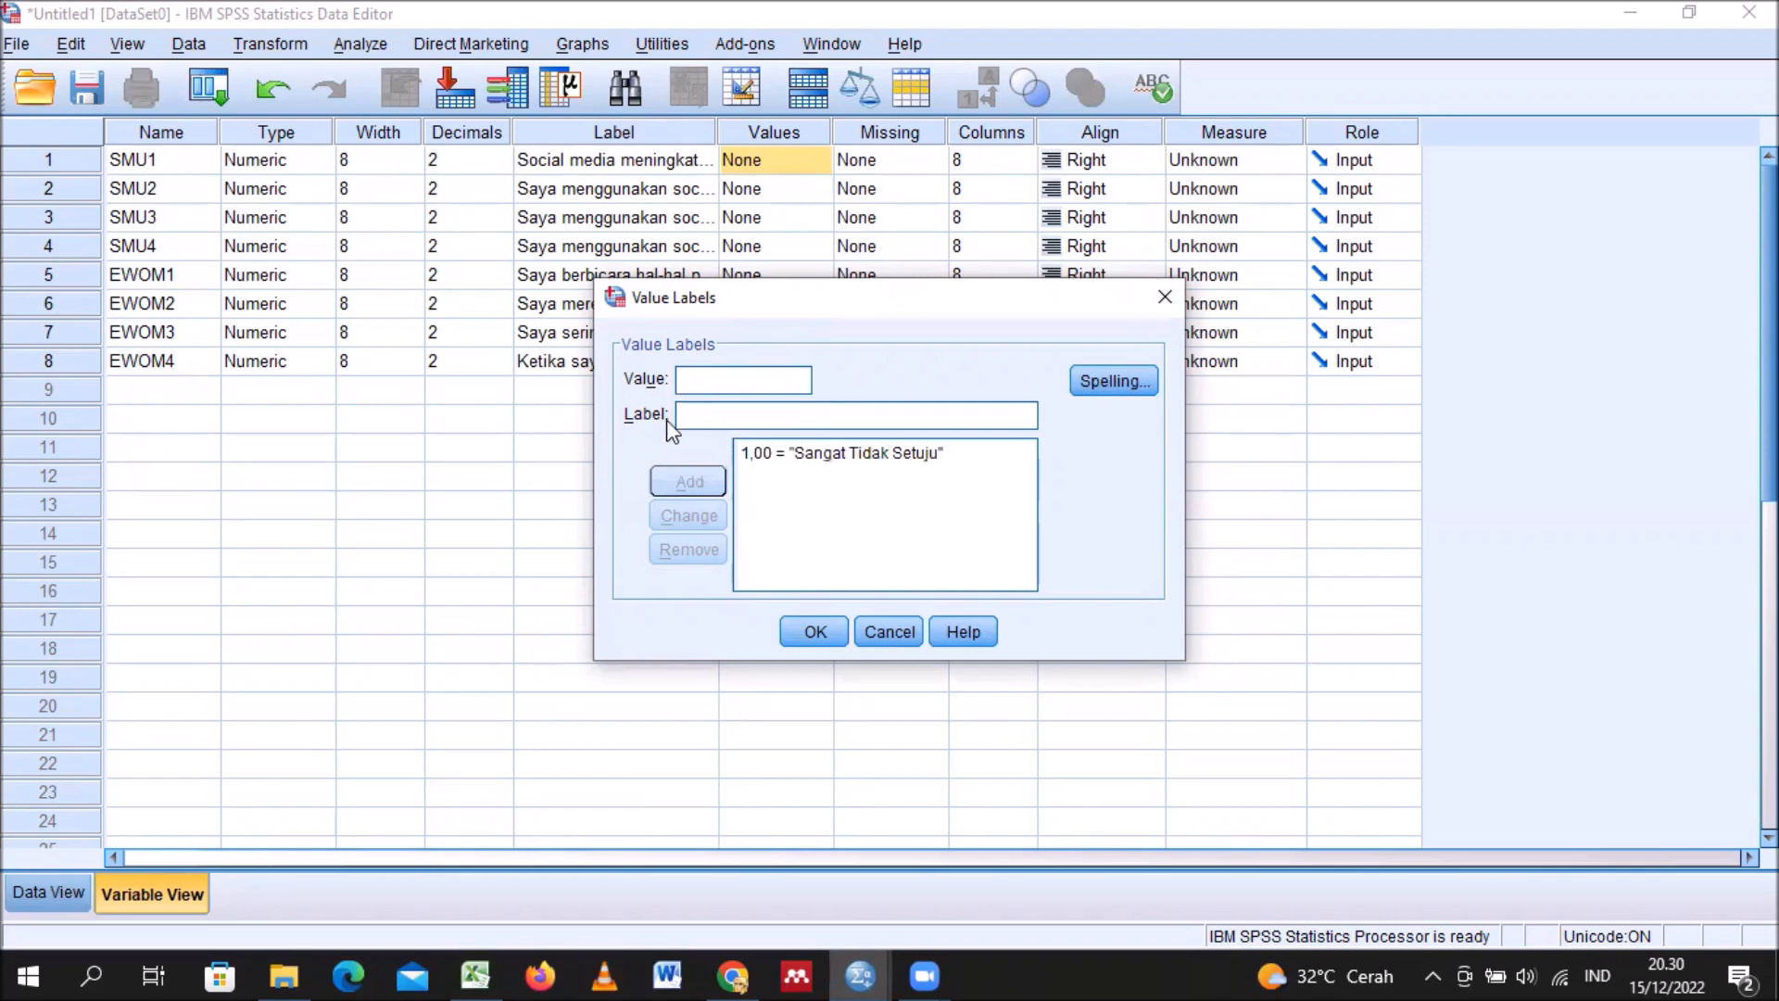
# Step: Add value 2 with the label "Tidak Setuju" to the value labels of SMU1
pyautogui.write('2')
pyautogui.click(689, 422)
pyautogui.write('Tidak')
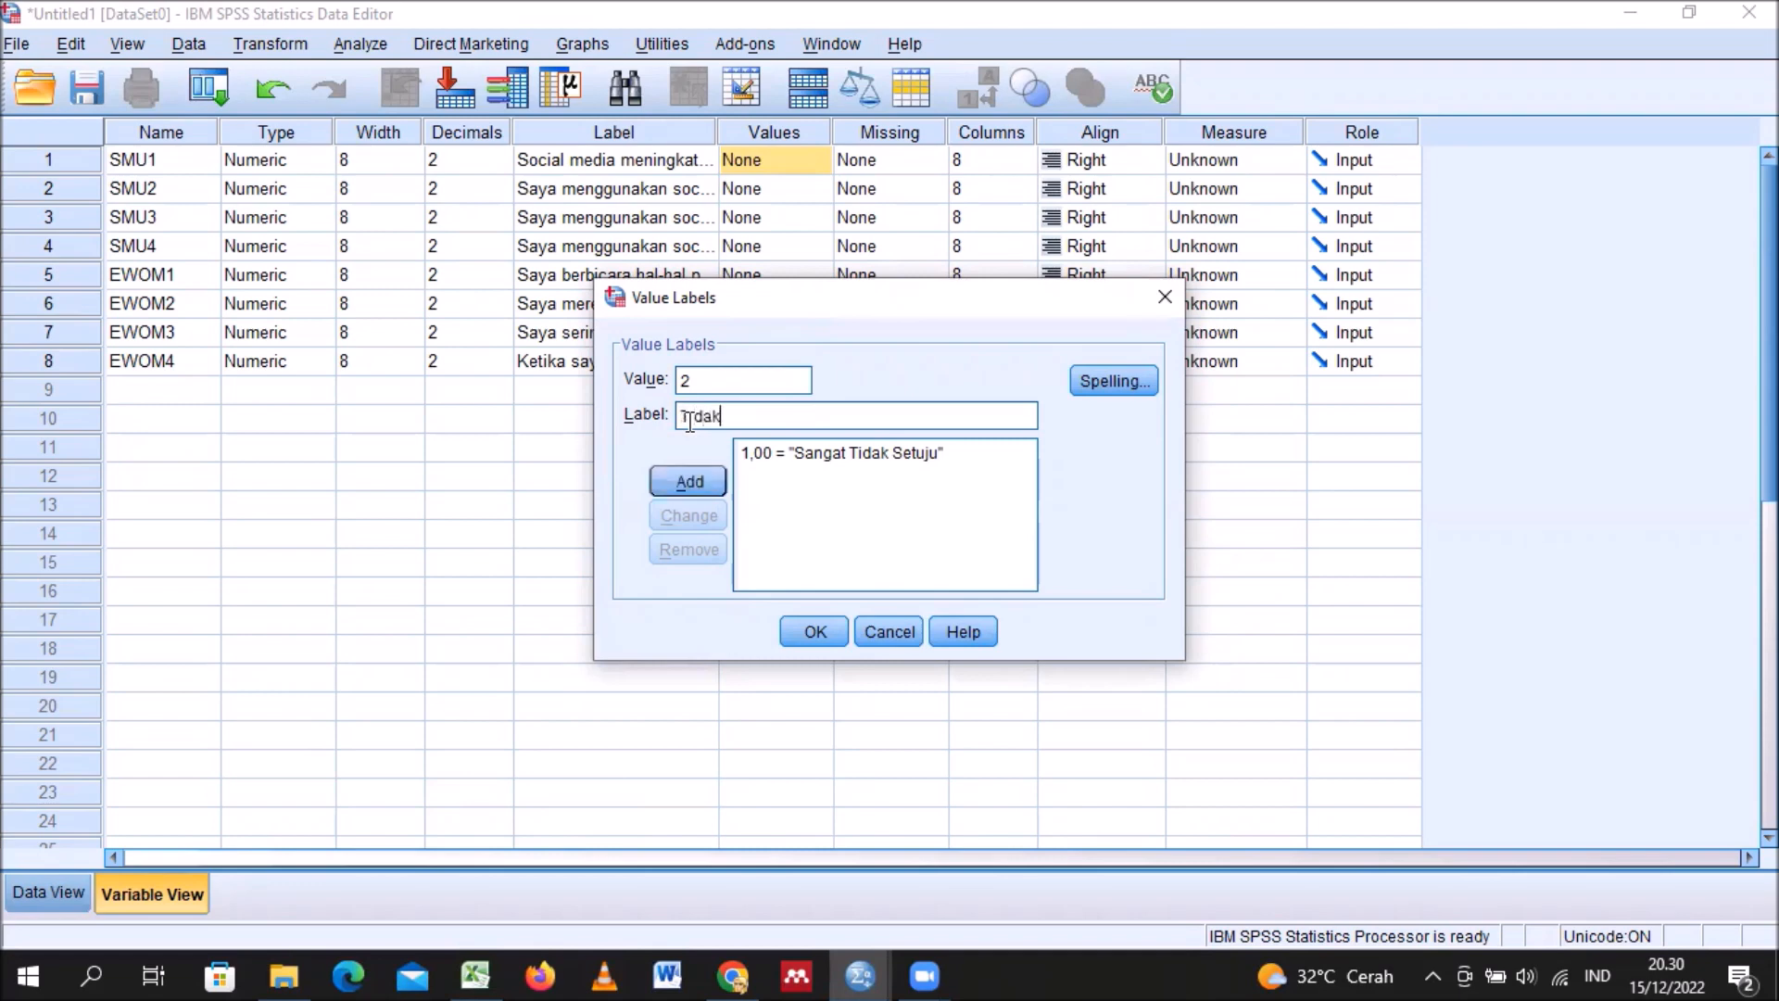
pyautogui.write(' S')
pyautogui.write('etuu')
pyautogui.press('BackSpace')
pyautogui.write('ju')
pyautogui.click(703, 469)
# Step: Add value 3 with the label "Kurang Setuju" to the value labels of SMU1
pyautogui.write('3')
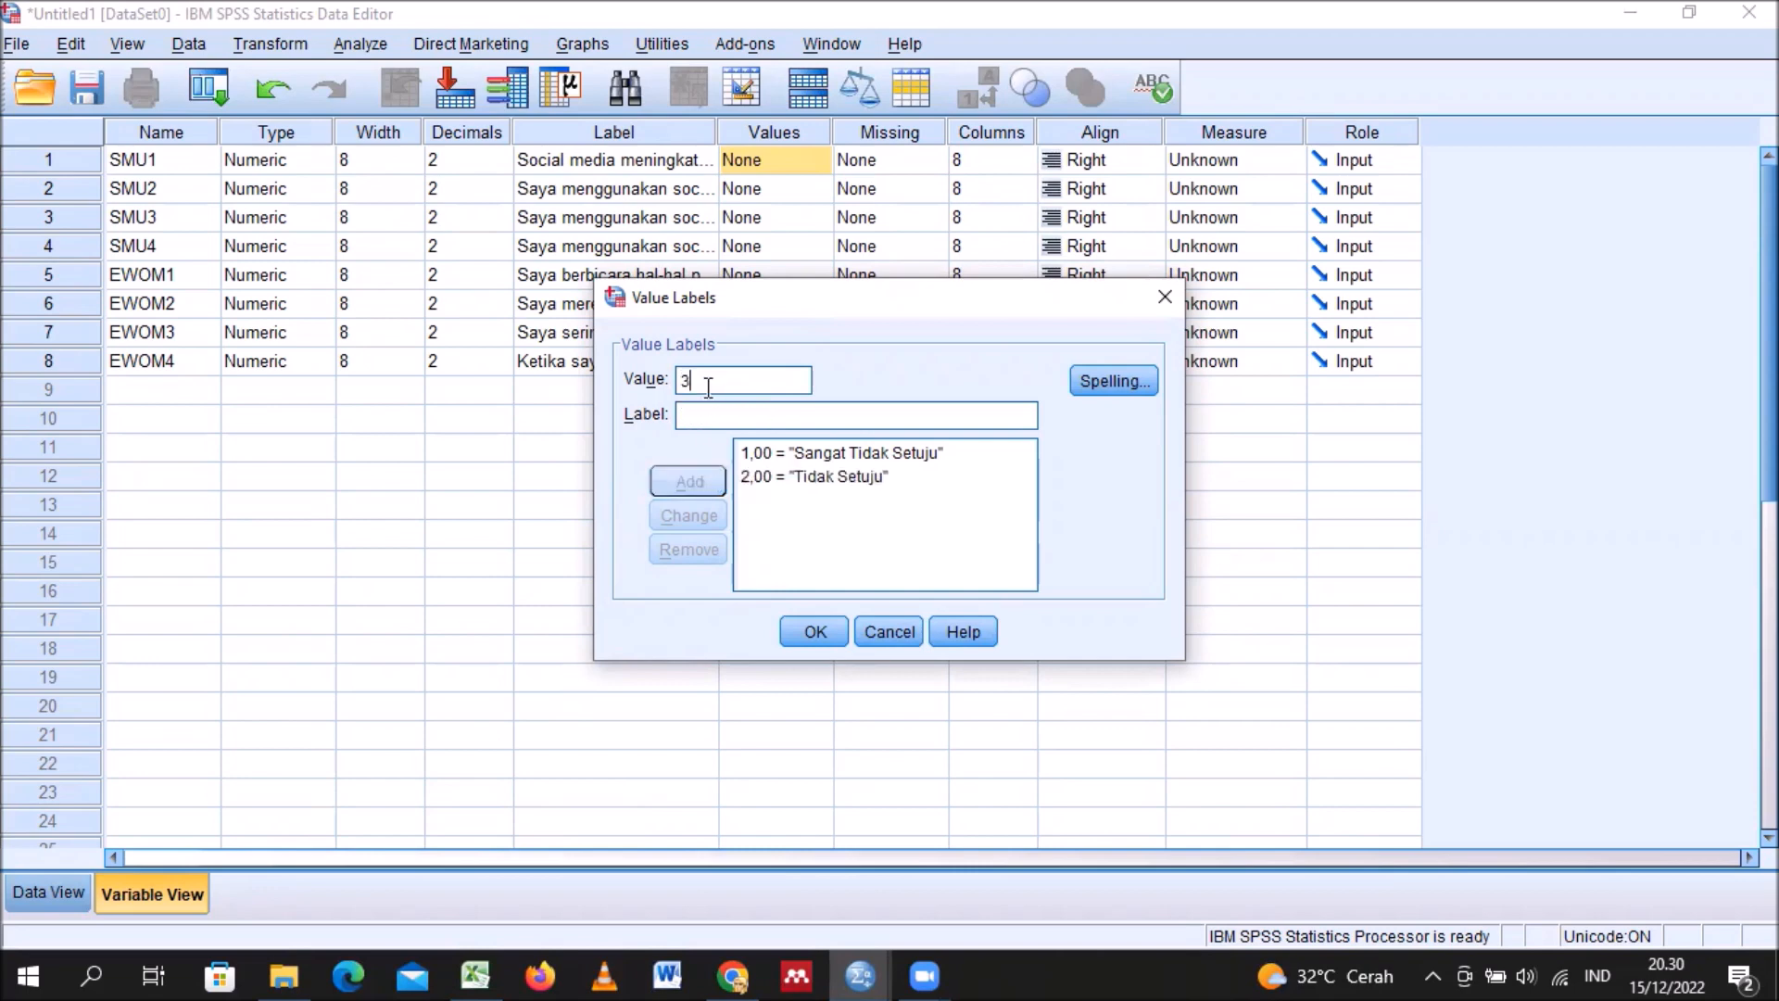
pyautogui.click(678, 416)
pyautogui.write('Kurang Setuju')
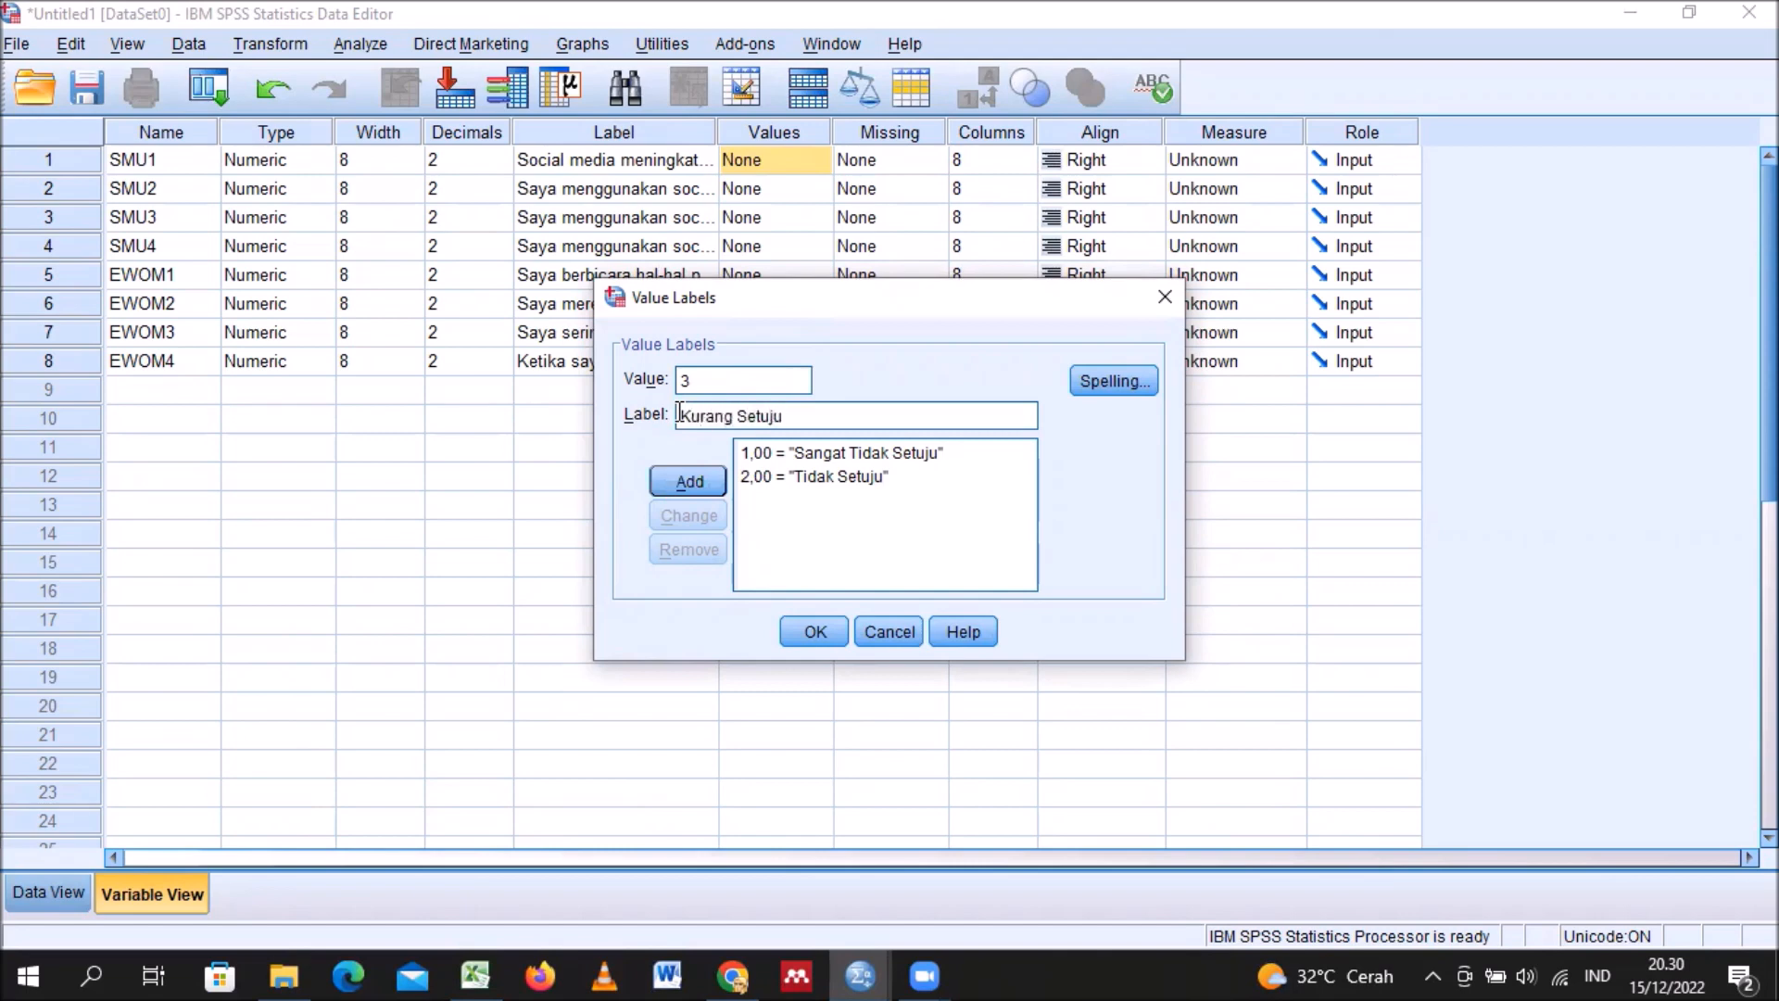
pyautogui.click(673, 479)
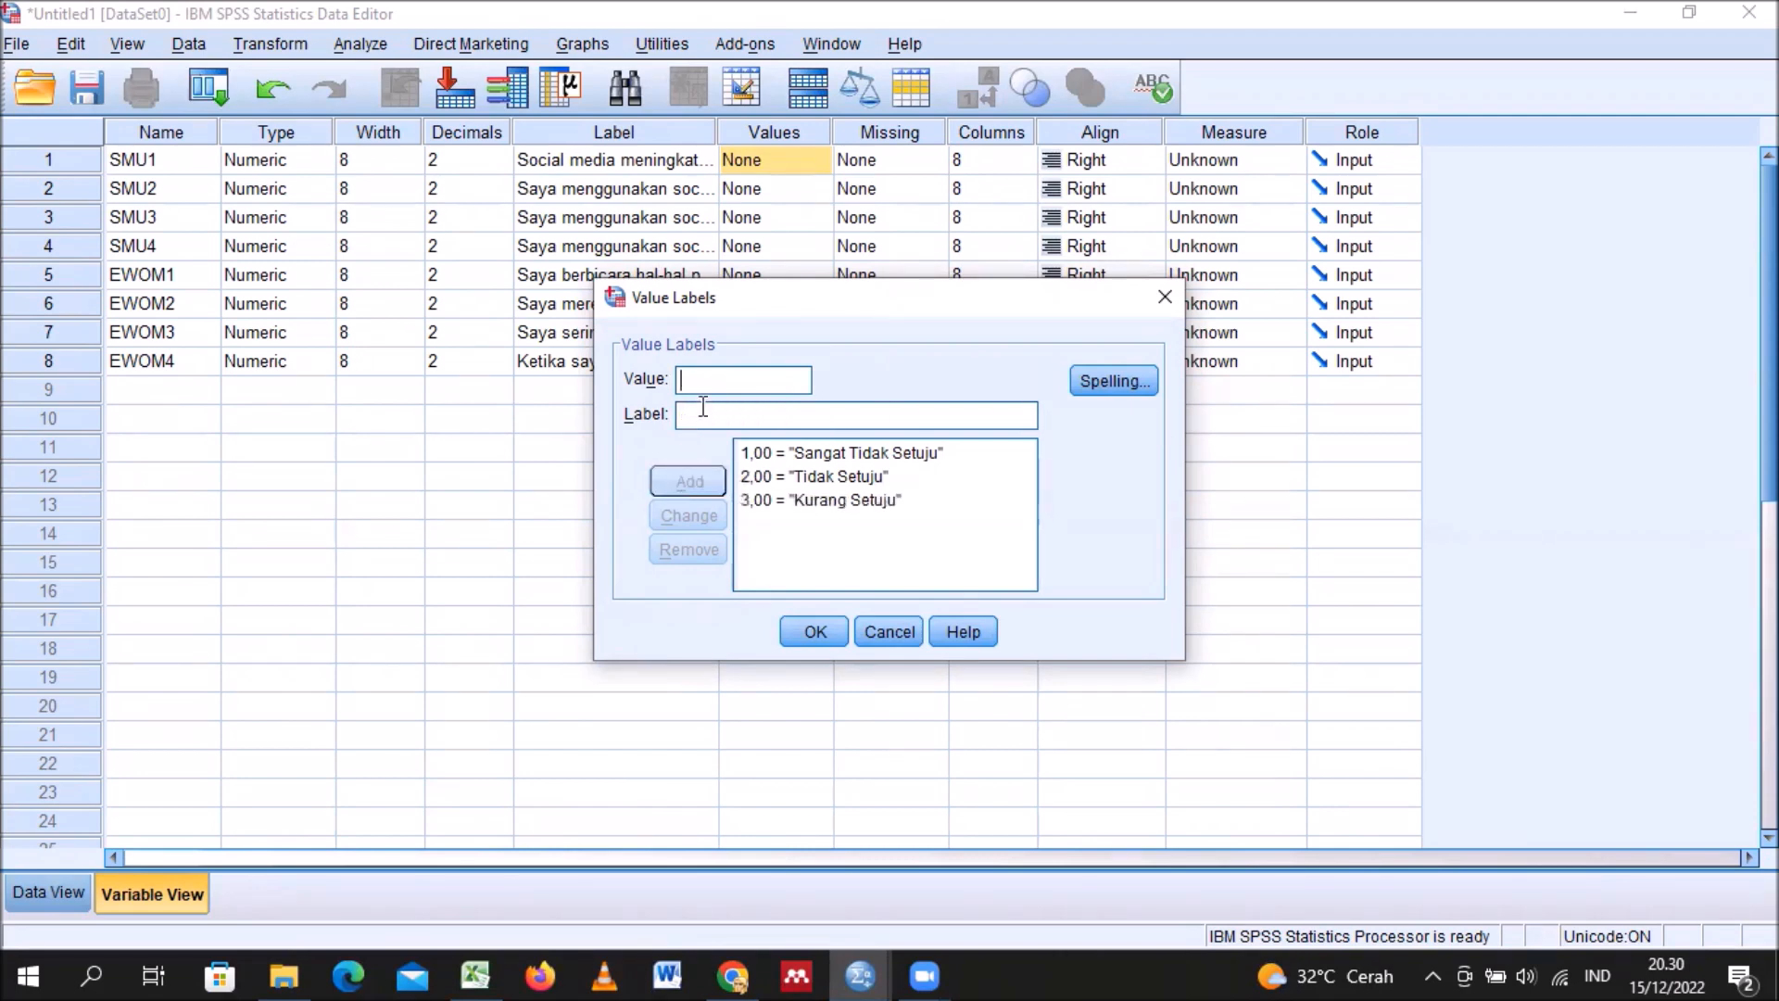
# Step: Add value 4 with the label "Netral" to the value labels of SMU1
pyautogui.write('4')
pyautogui.click(687, 416)
pyautogui.write('S')
pyautogui.write('e')
pyautogui.write('tral')
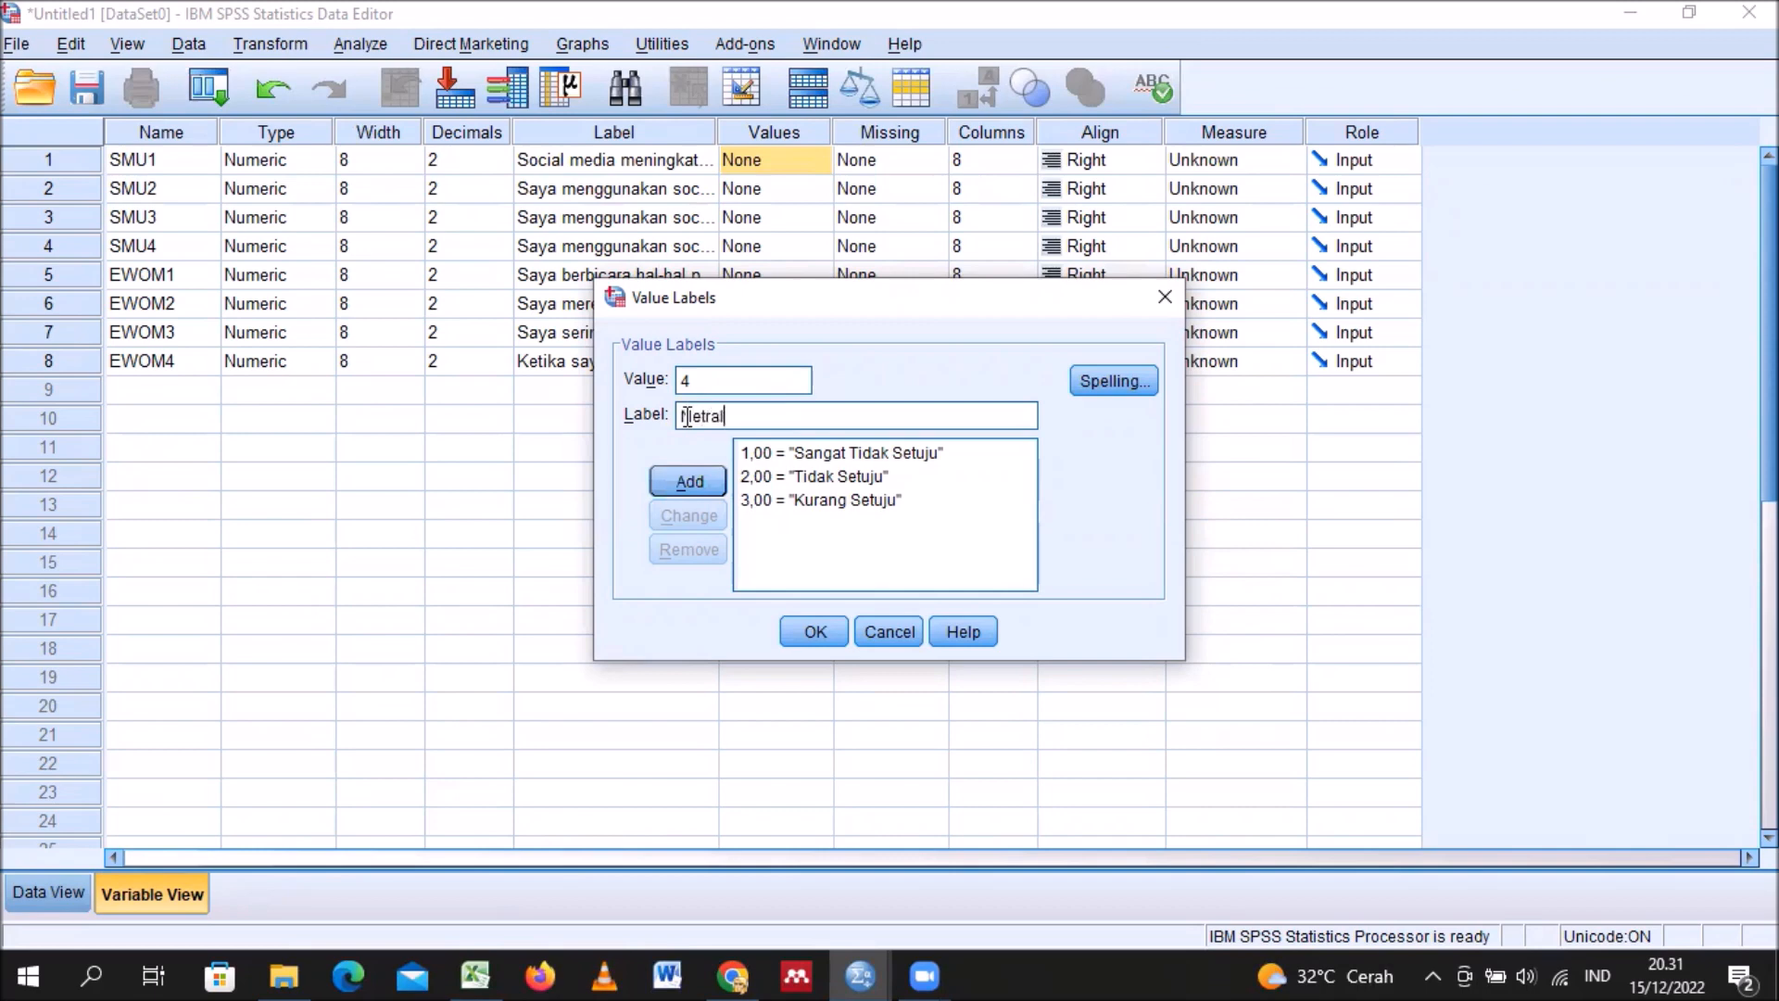
pyautogui.press('Return')
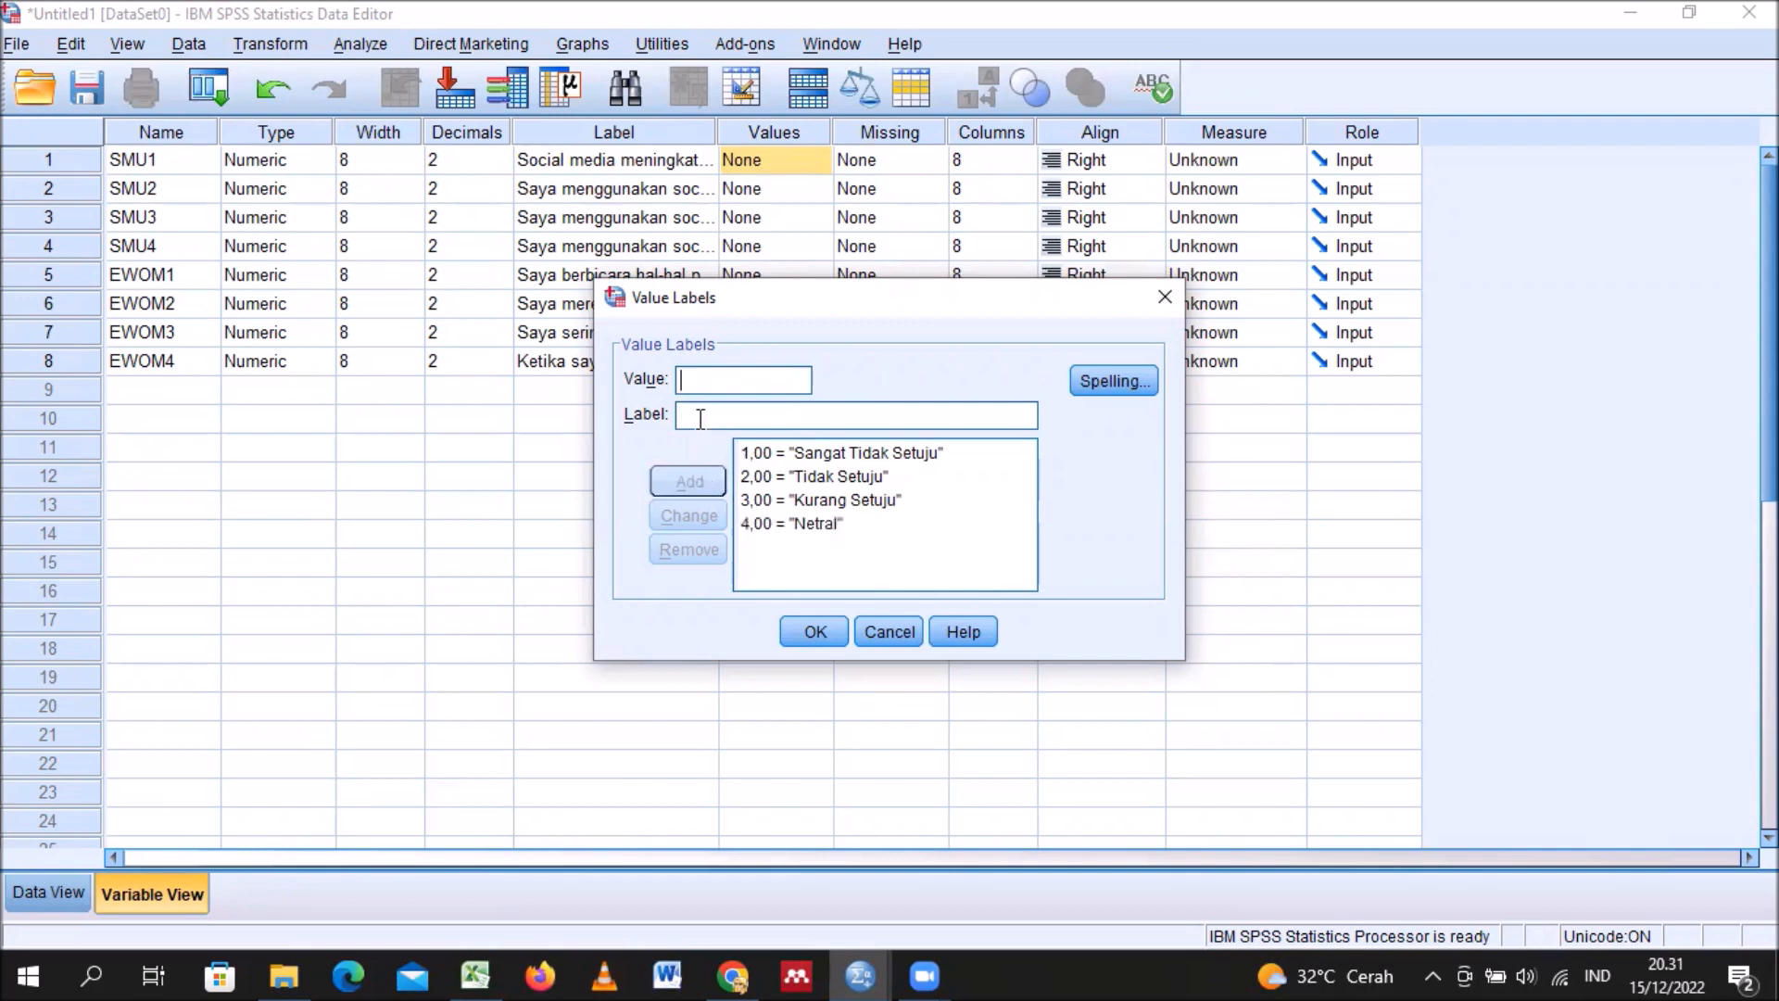
# Step: Add value 5 with the label "Agak Setuju" to the value labels of SMU1
pyautogui.write('5')
pyautogui.click(732, 414)
pyautogui.write('Agak')
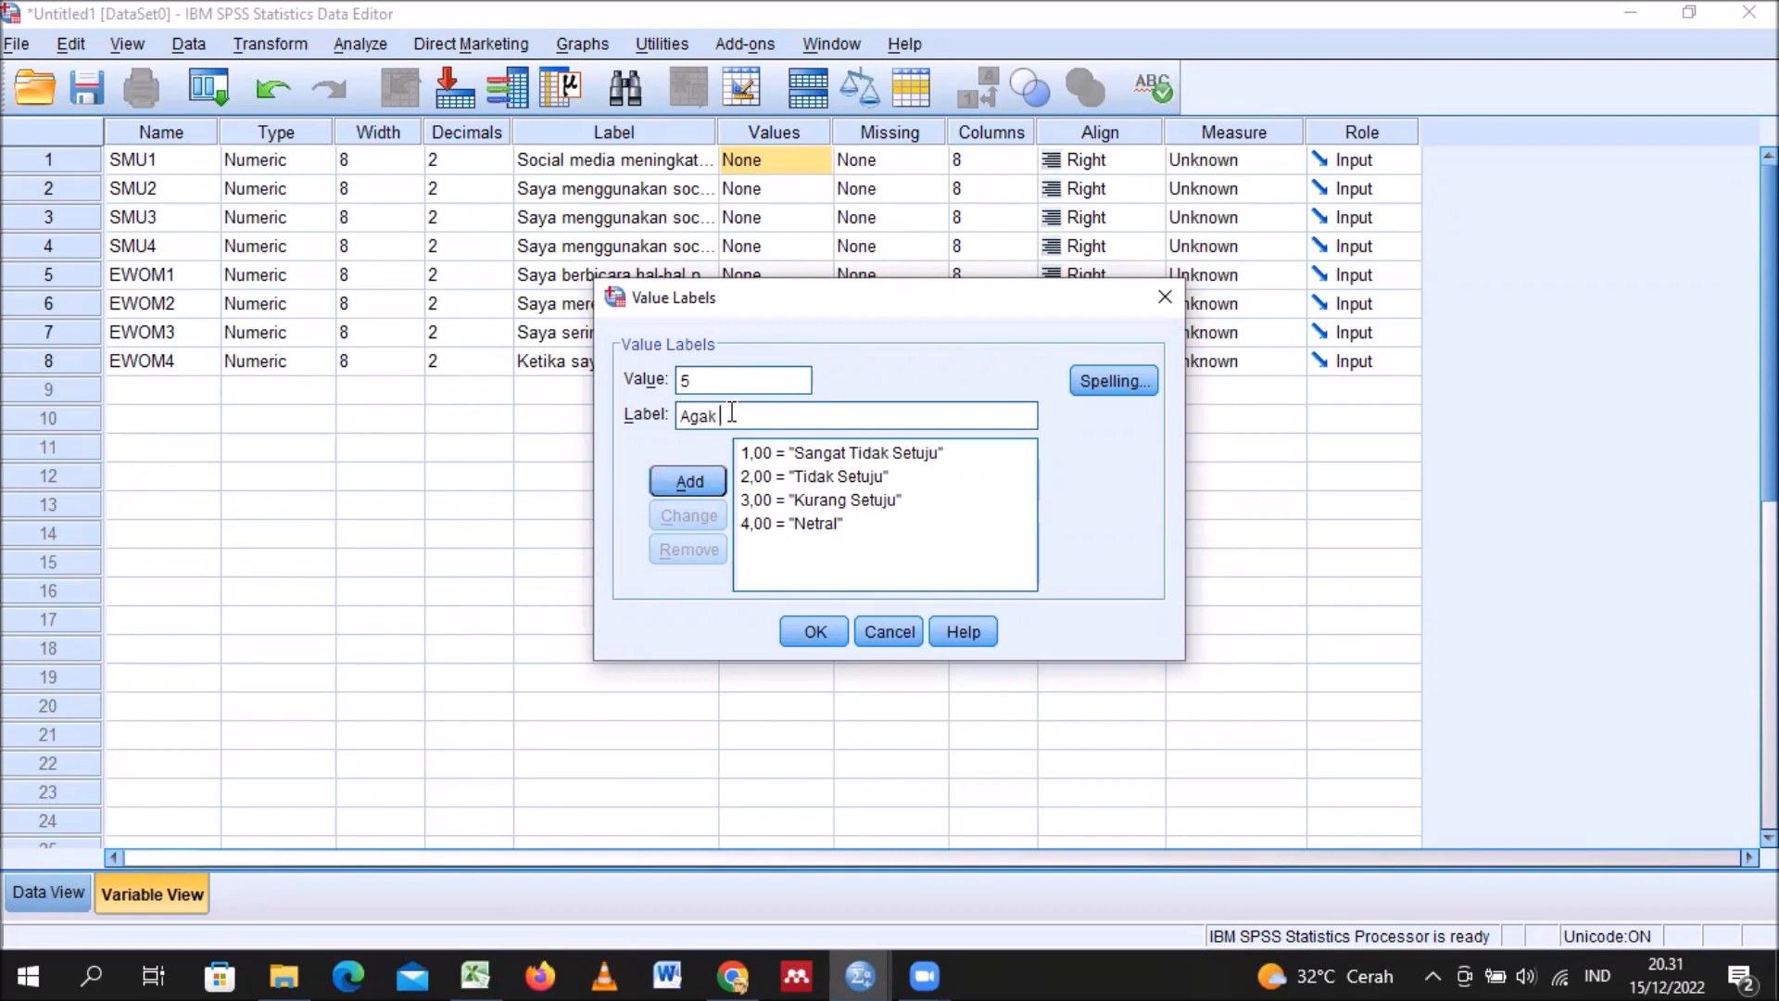
pyautogui.write(' Setuju')
pyautogui.click(721, 484)
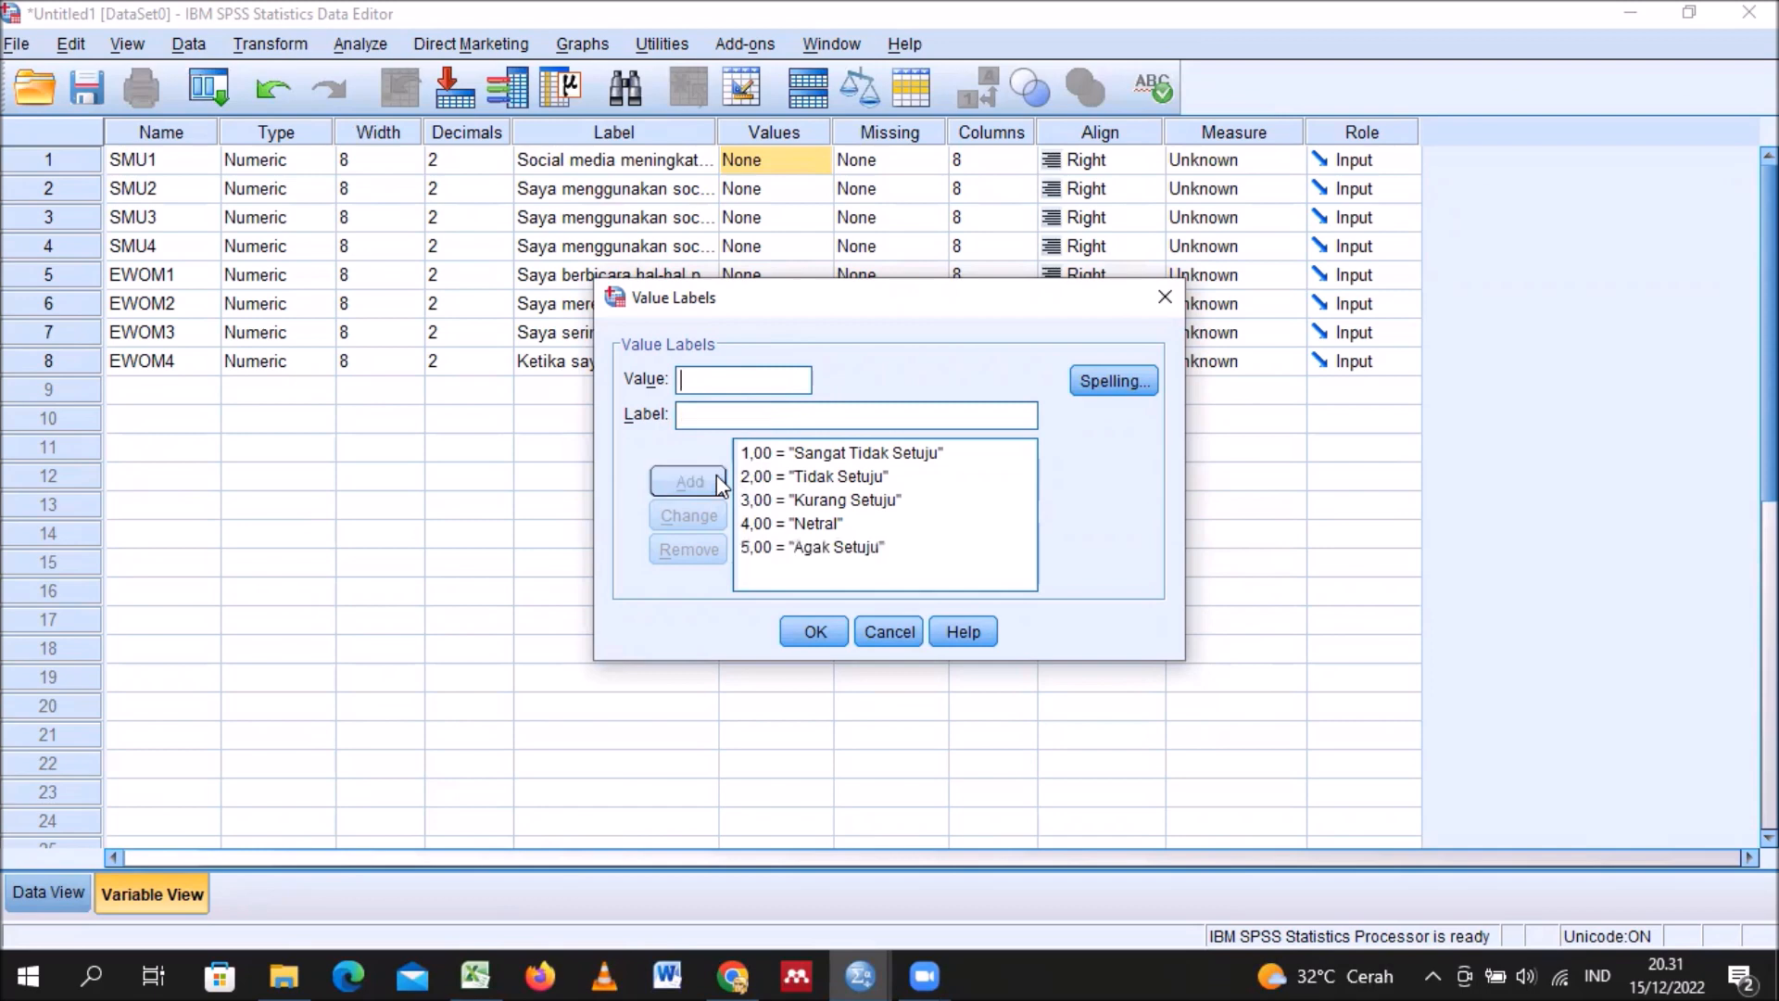
# Step: Add value 6 with the capitalized label "Setuju" to the value labels of SMU1
pyautogui.write('6')
pyautogui.click(716, 414)
pyautogui.write('setuju')
pyautogui.press('BackSpace')
pyautogui.press('BackSpace')
pyautogui.press('BackSpace')
pyautogui.press('BackSpace')
pyautogui.press('BackSpace')
pyautogui.press('BackSpace')
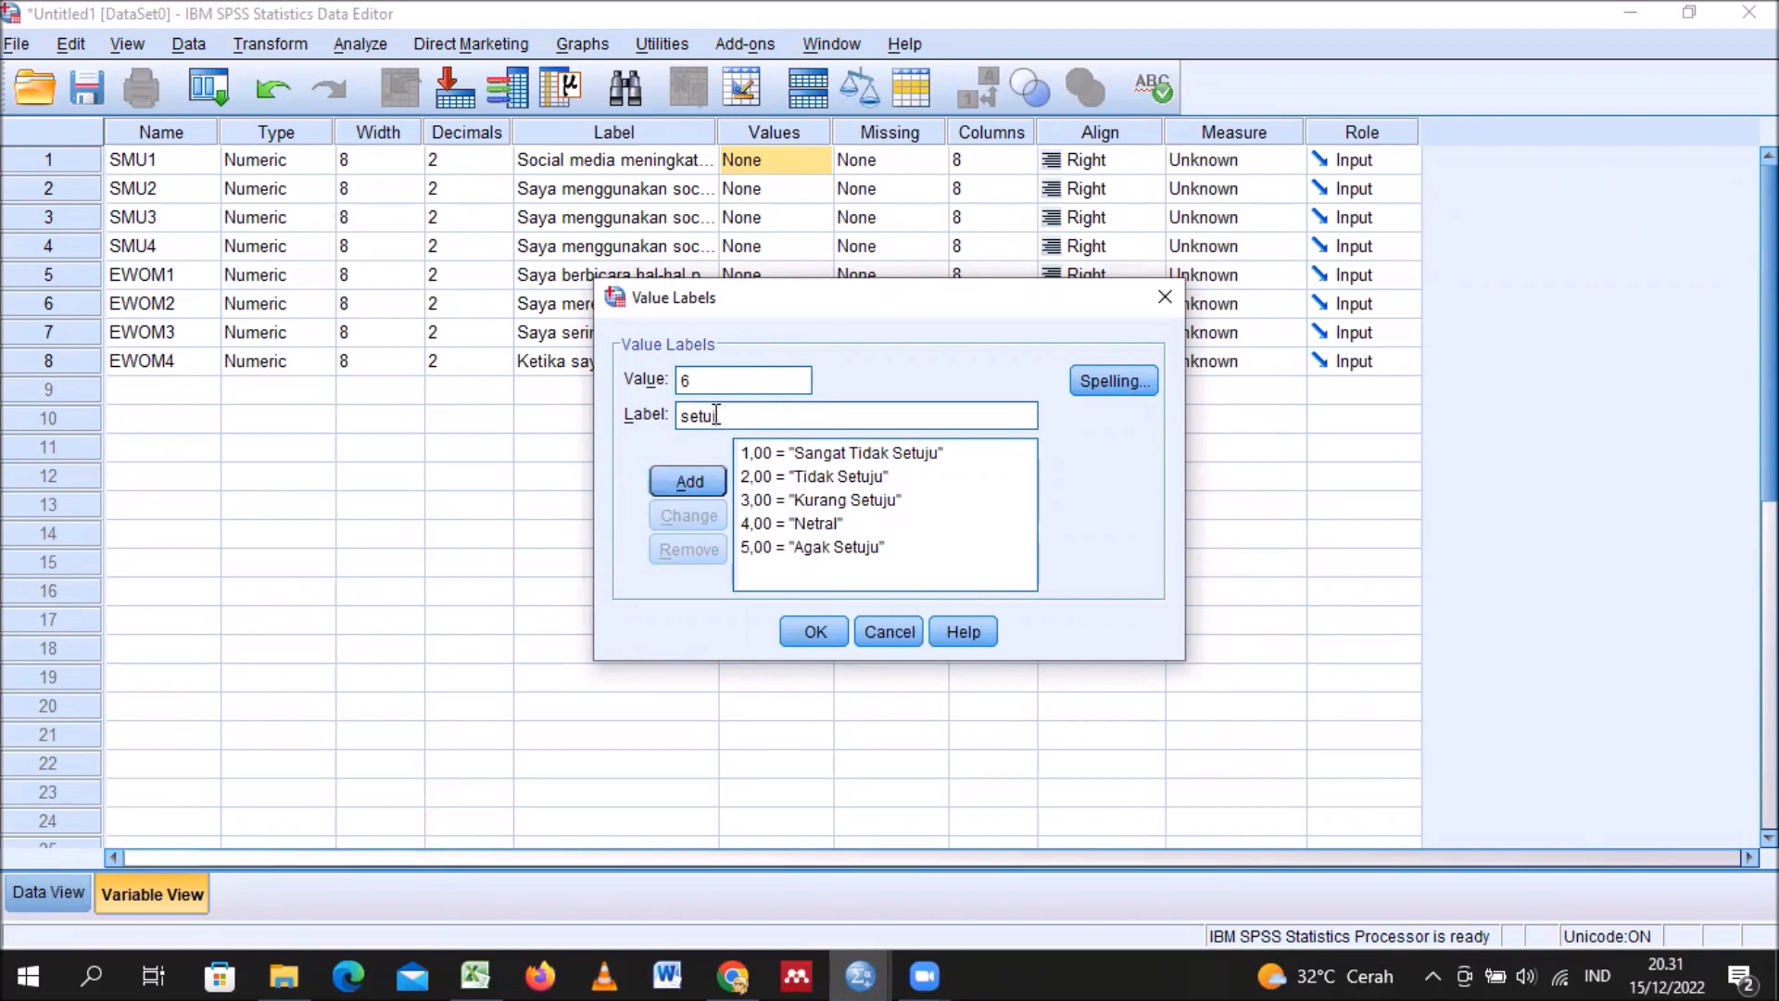
pyautogui.write('Set')
pyautogui.write('u')
pyautogui.click(713, 480)
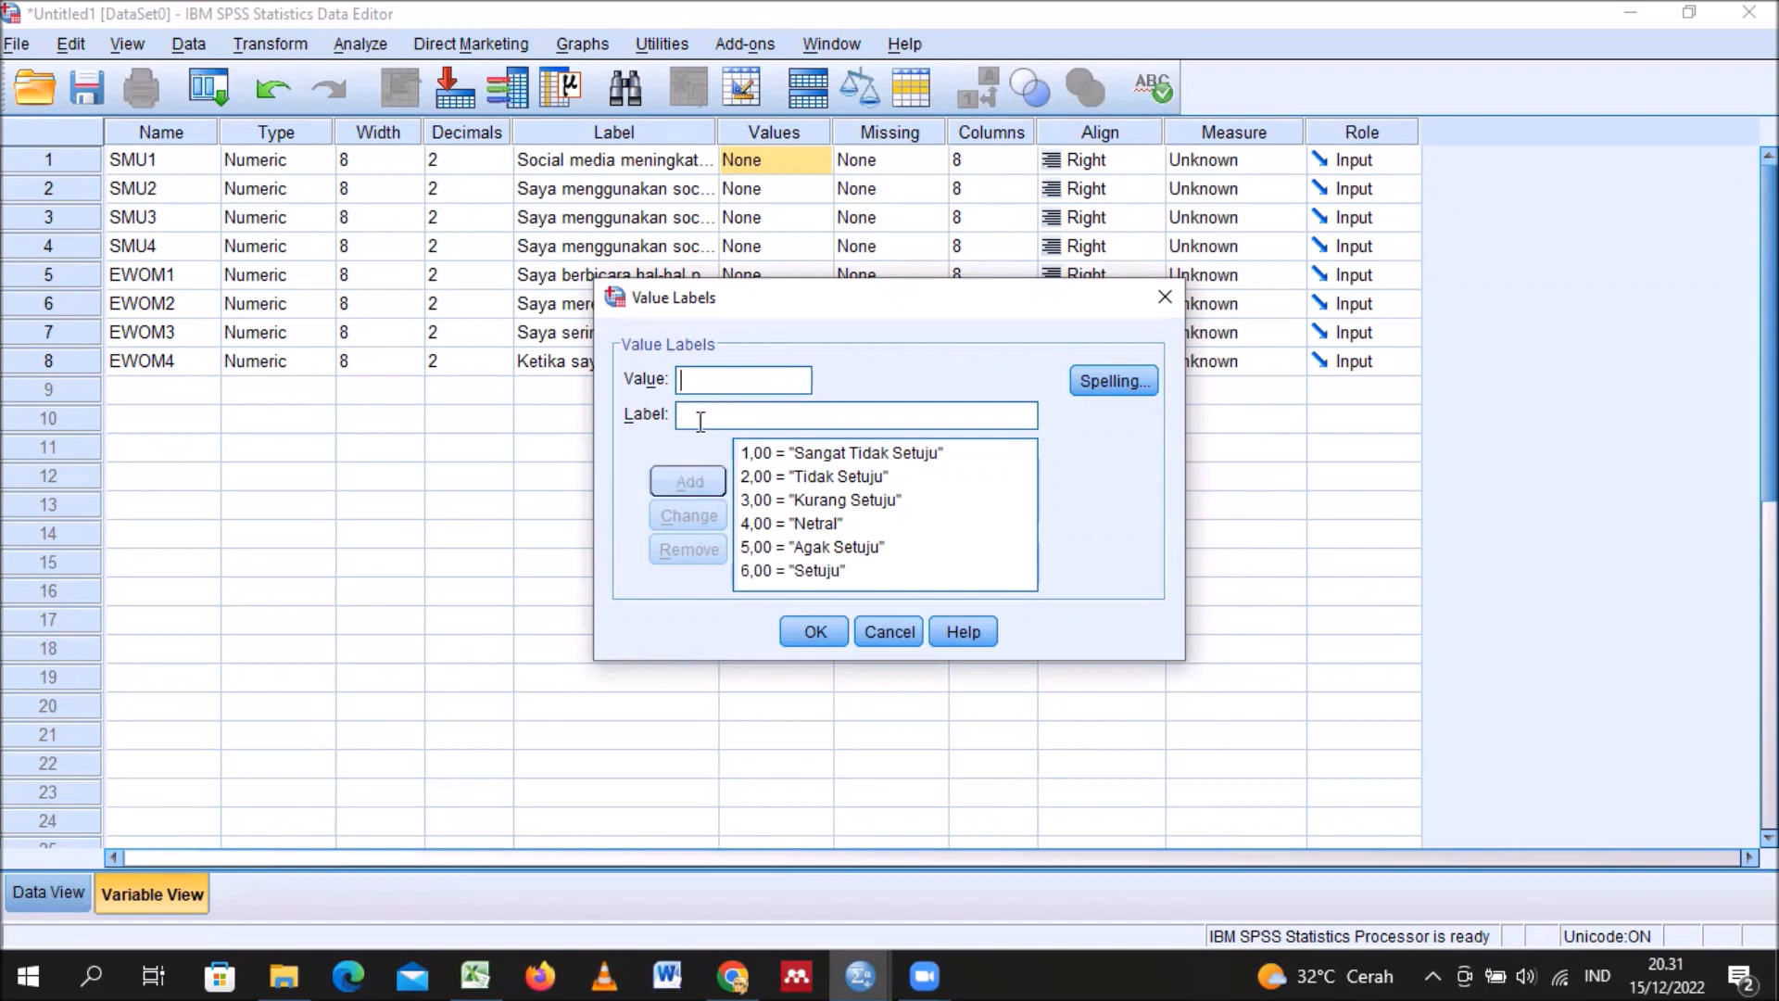
# Step: Add value 7 with the label "Sangat Setuju" to the value labels of SMU1 and accept the completed set
pyautogui.write('7')
pyautogui.click(704, 414)
pyautogui.write('Sangat Setuju')
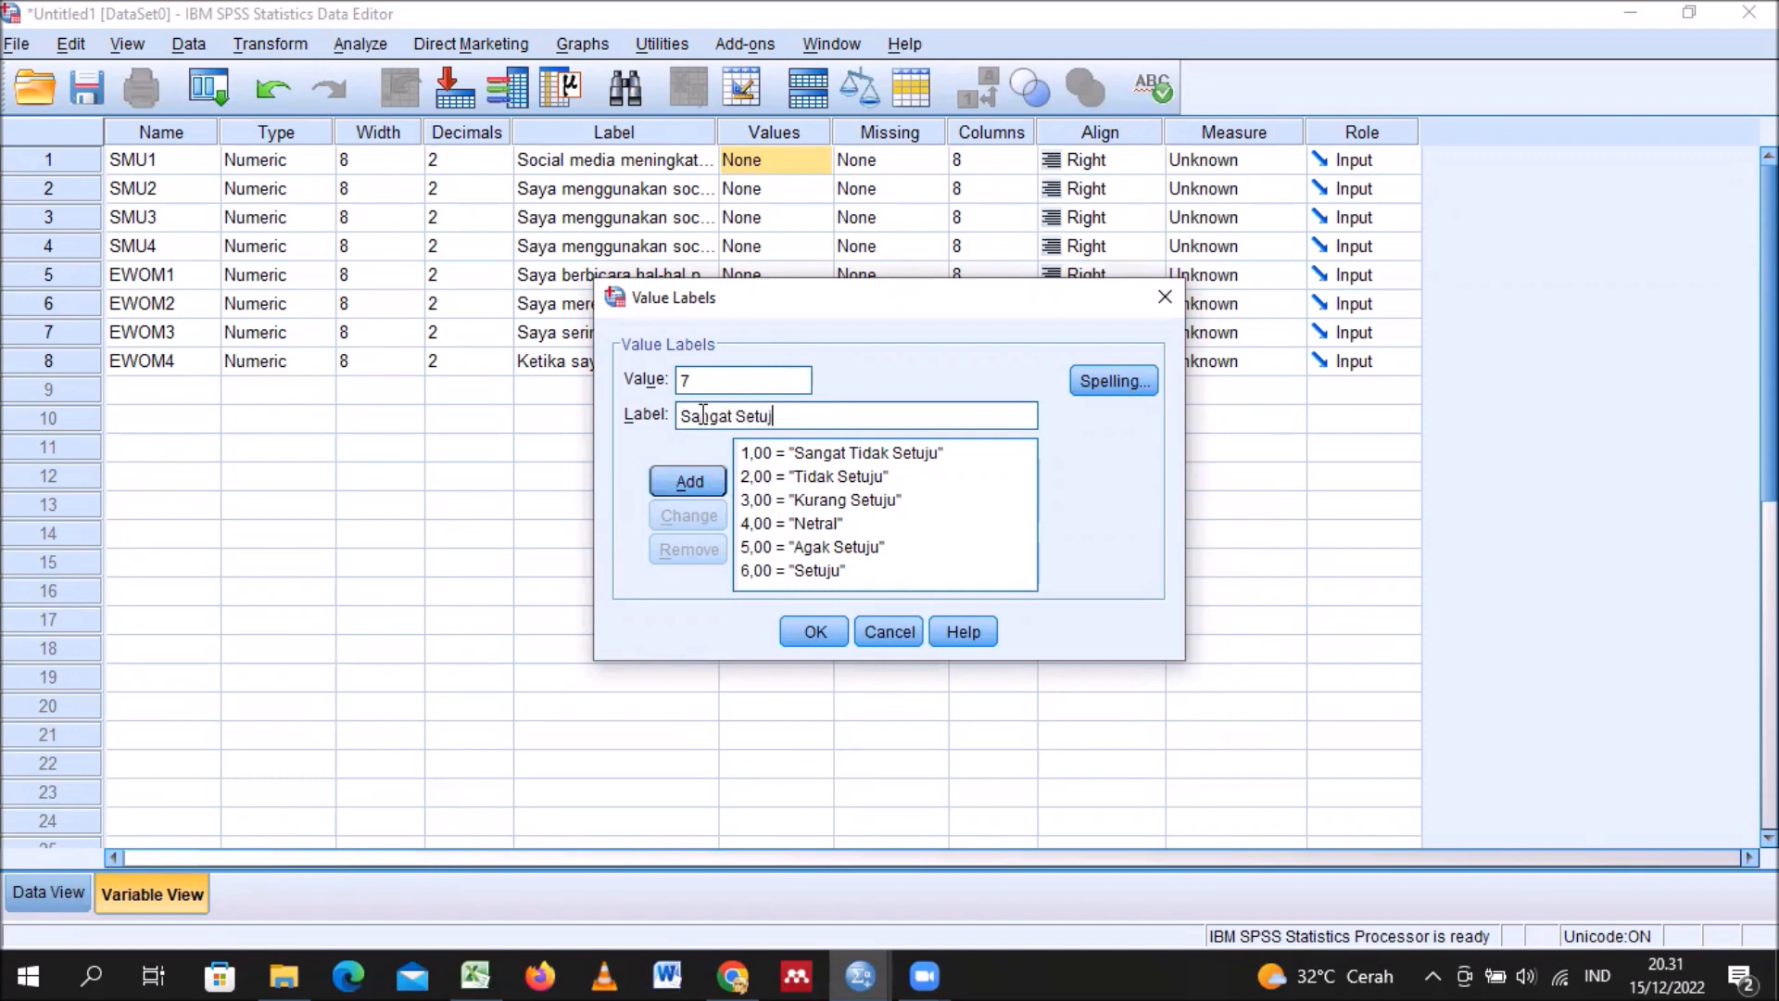
pyautogui.click(713, 482)
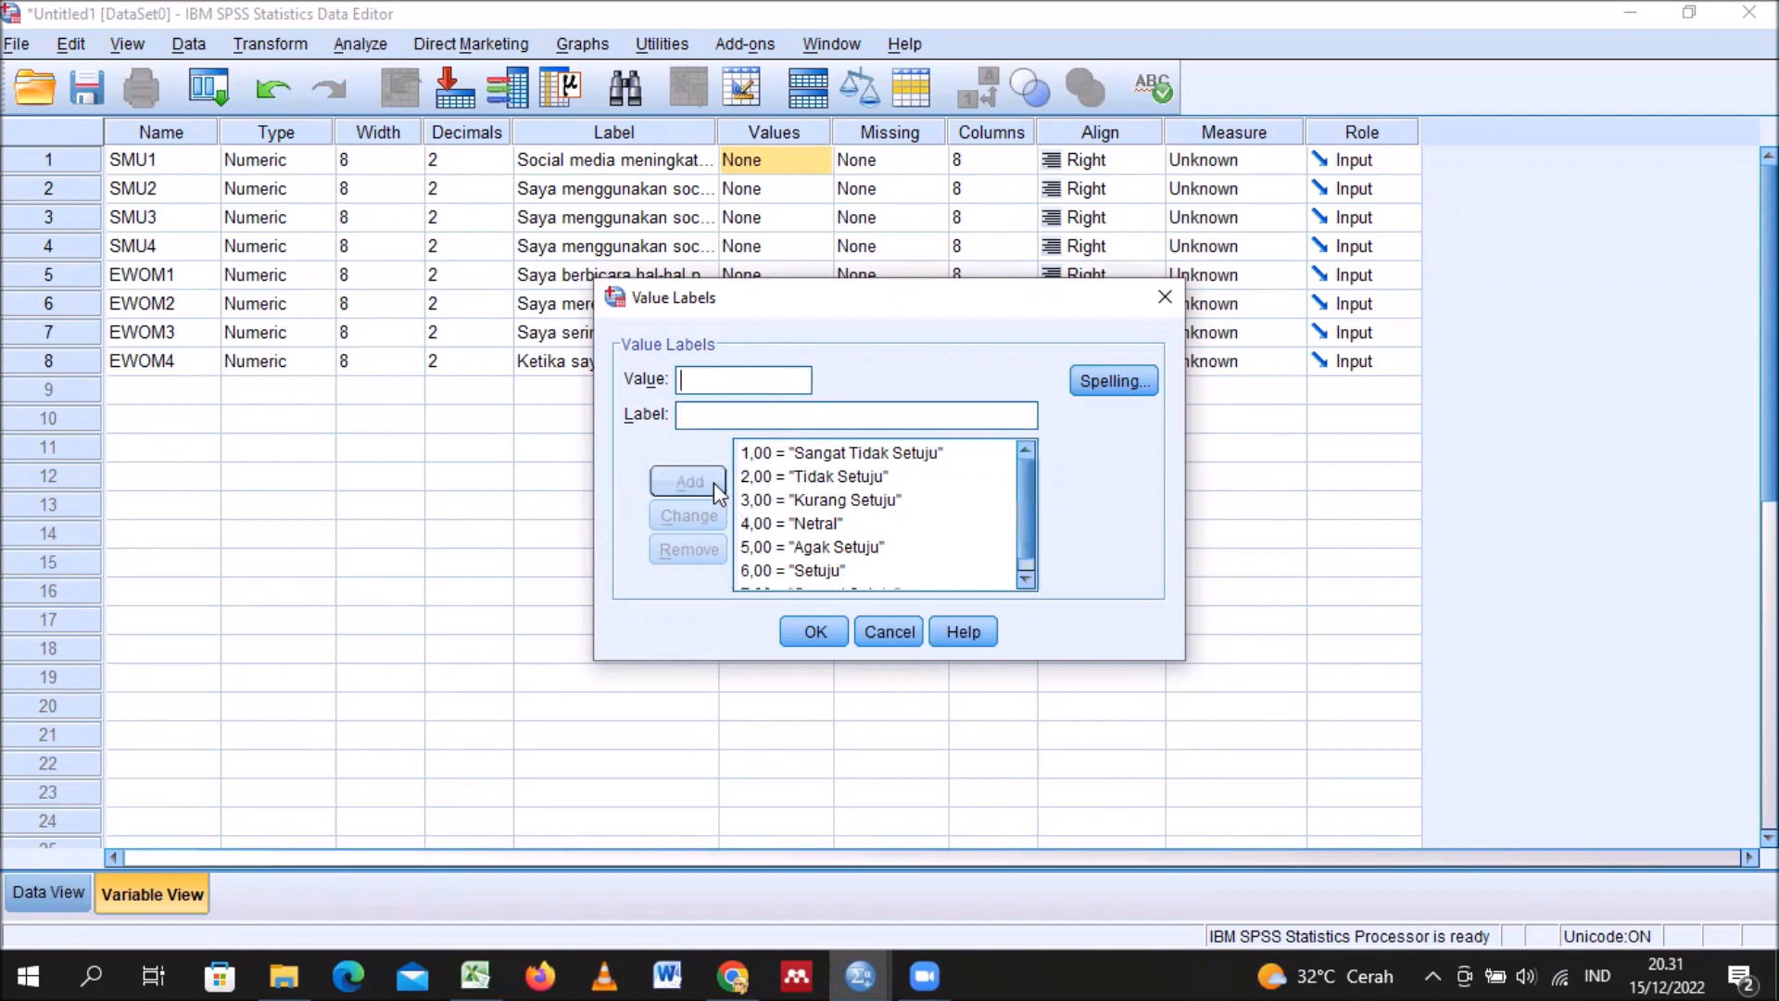
pyautogui.click(814, 632)
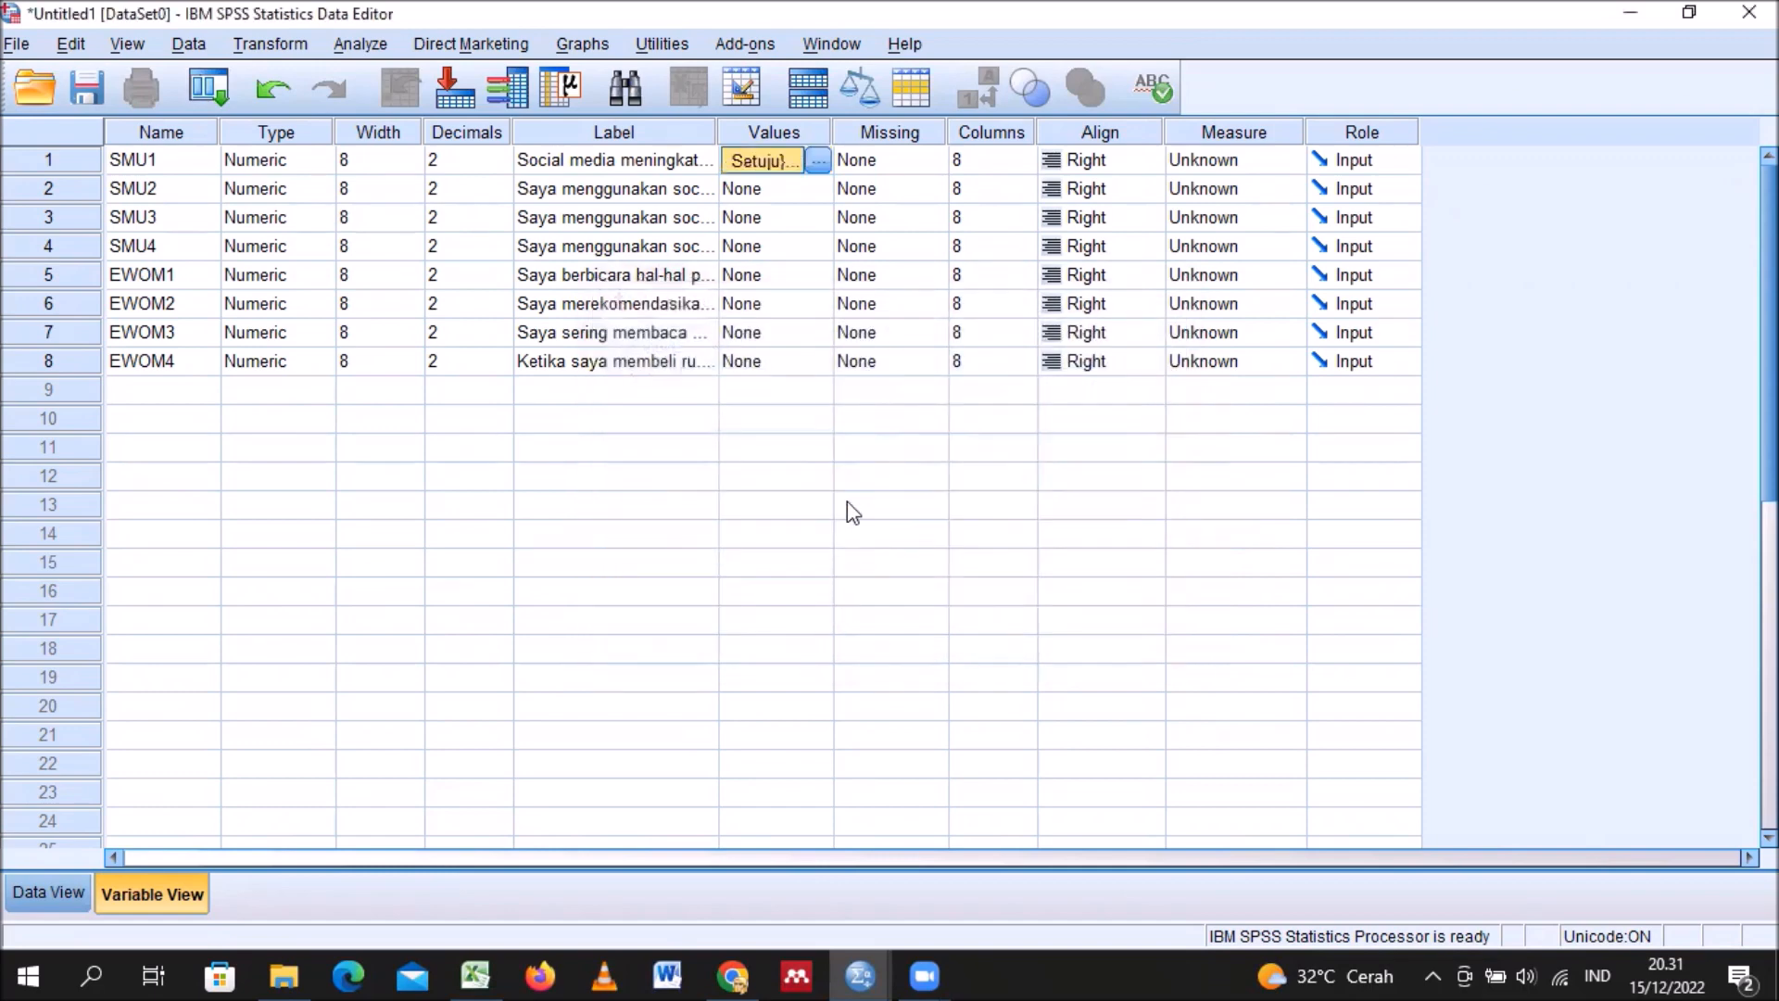
# Step: Paste the SMU1 value labels into the Values cells of SMU2, SMU3 and SMU4
pyautogui.click(780, 195)
pyautogui.hotkey('ctrl', 'v')
pyautogui.click(777, 220)
pyautogui.hotkey('ctrl', 'v')
pyautogui.click(775, 250)
pyautogui.hotkey('ctrl', 'v')
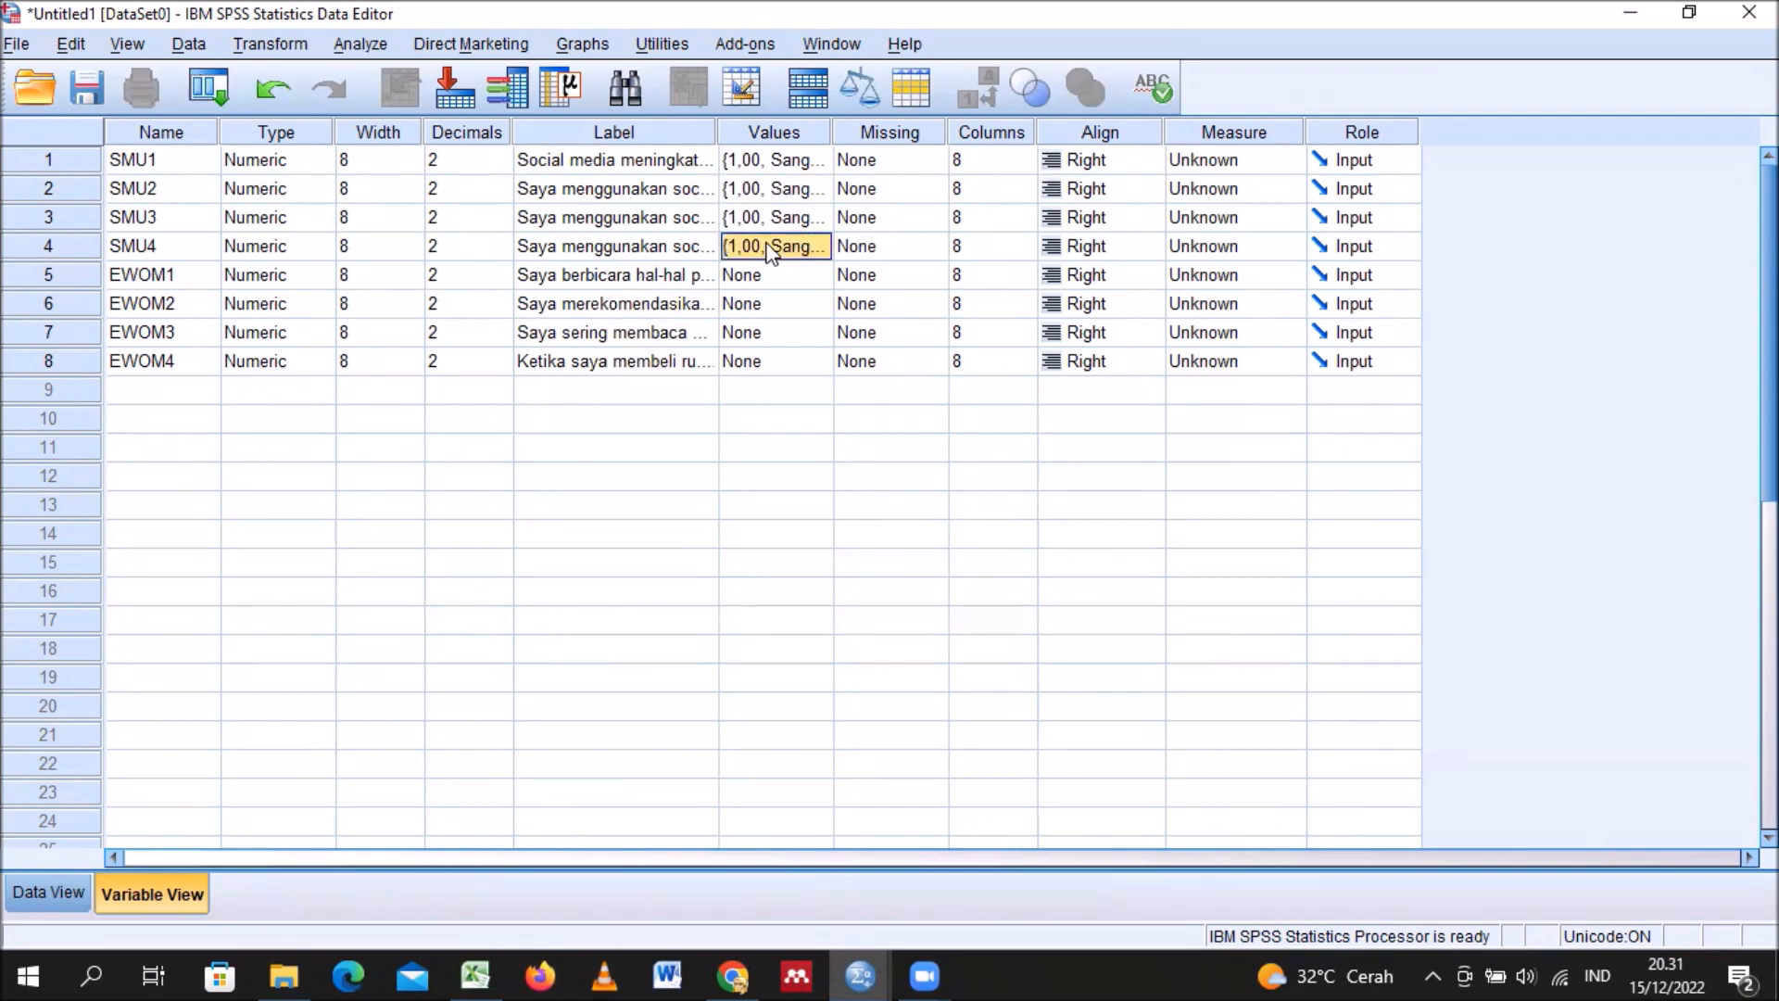
# Step: Paste the same value labels into the Values cells of EWOM1, EWOM2, EWOM3 and EWOM4
pyautogui.click(775, 278)
pyautogui.hotkey('ctrl', 'v')
pyautogui.click(772, 306)
pyautogui.hotkey('ctrl', 'v')
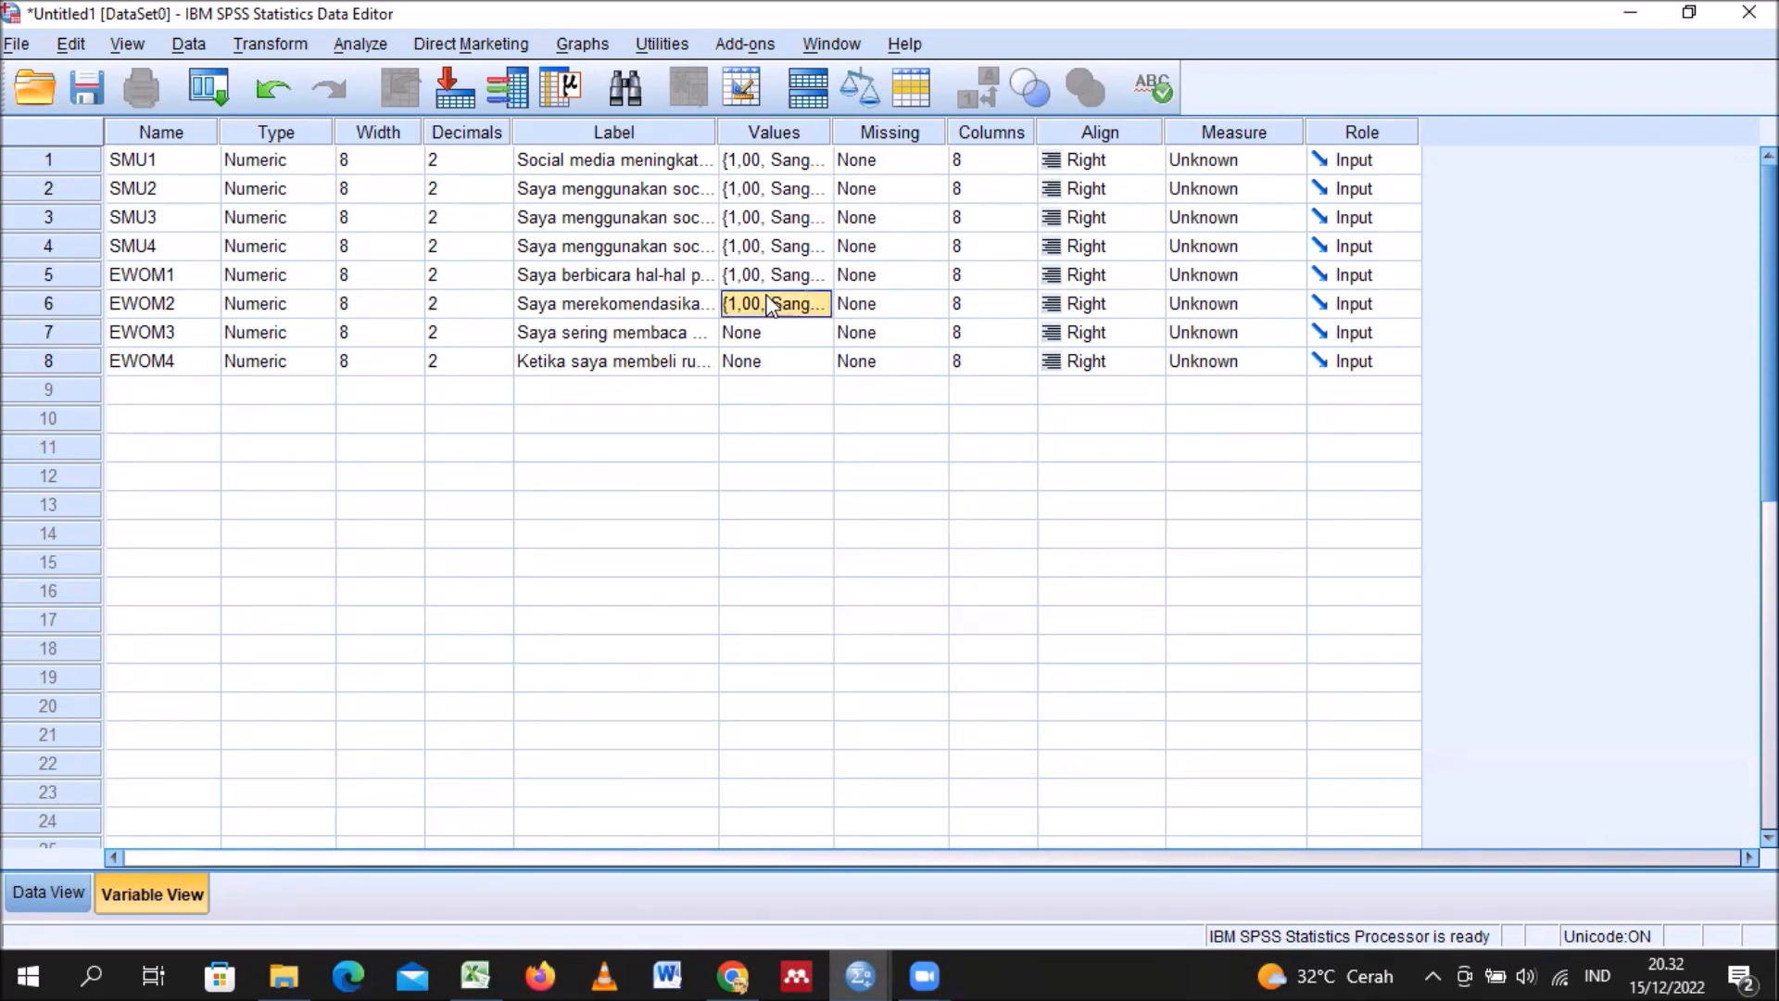
pyautogui.click(774, 336)
pyautogui.hotkey('ctrl', 'v')
pyautogui.click(776, 366)
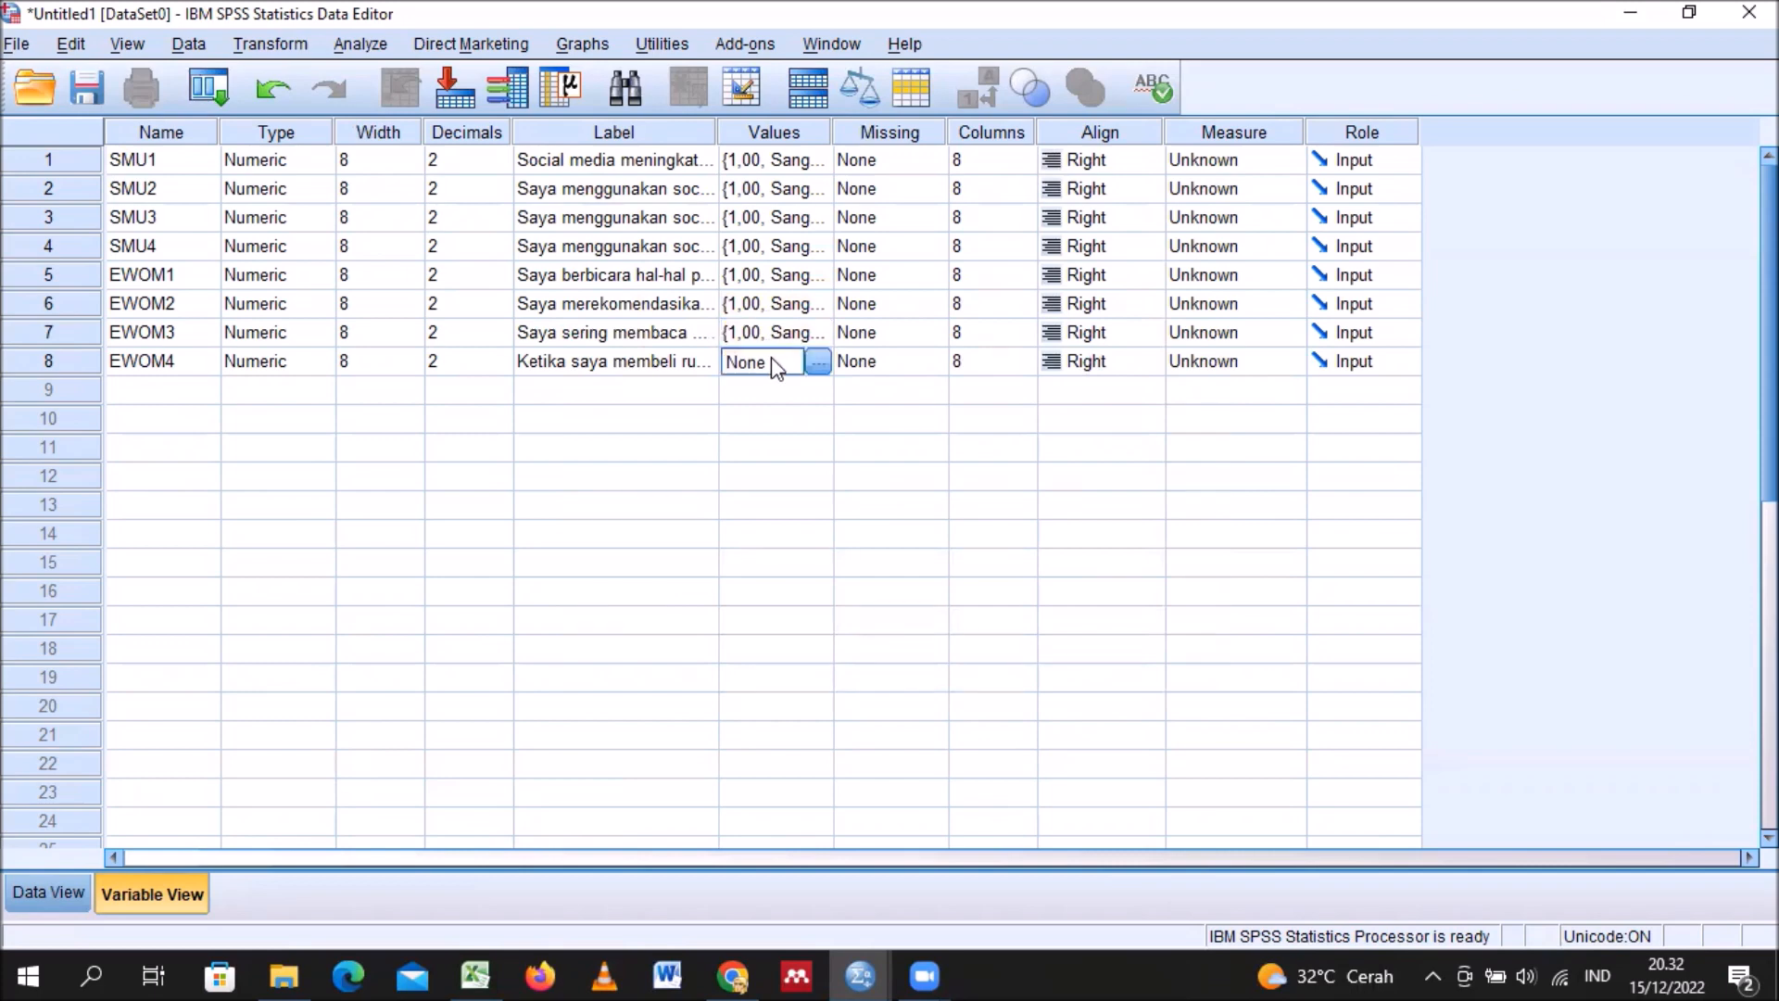
pyautogui.hotkey('ctrl', 'v')
# Step: Set the display column width of SMU1 to 4 and check its effect in Data View
pyautogui.click(994, 156)
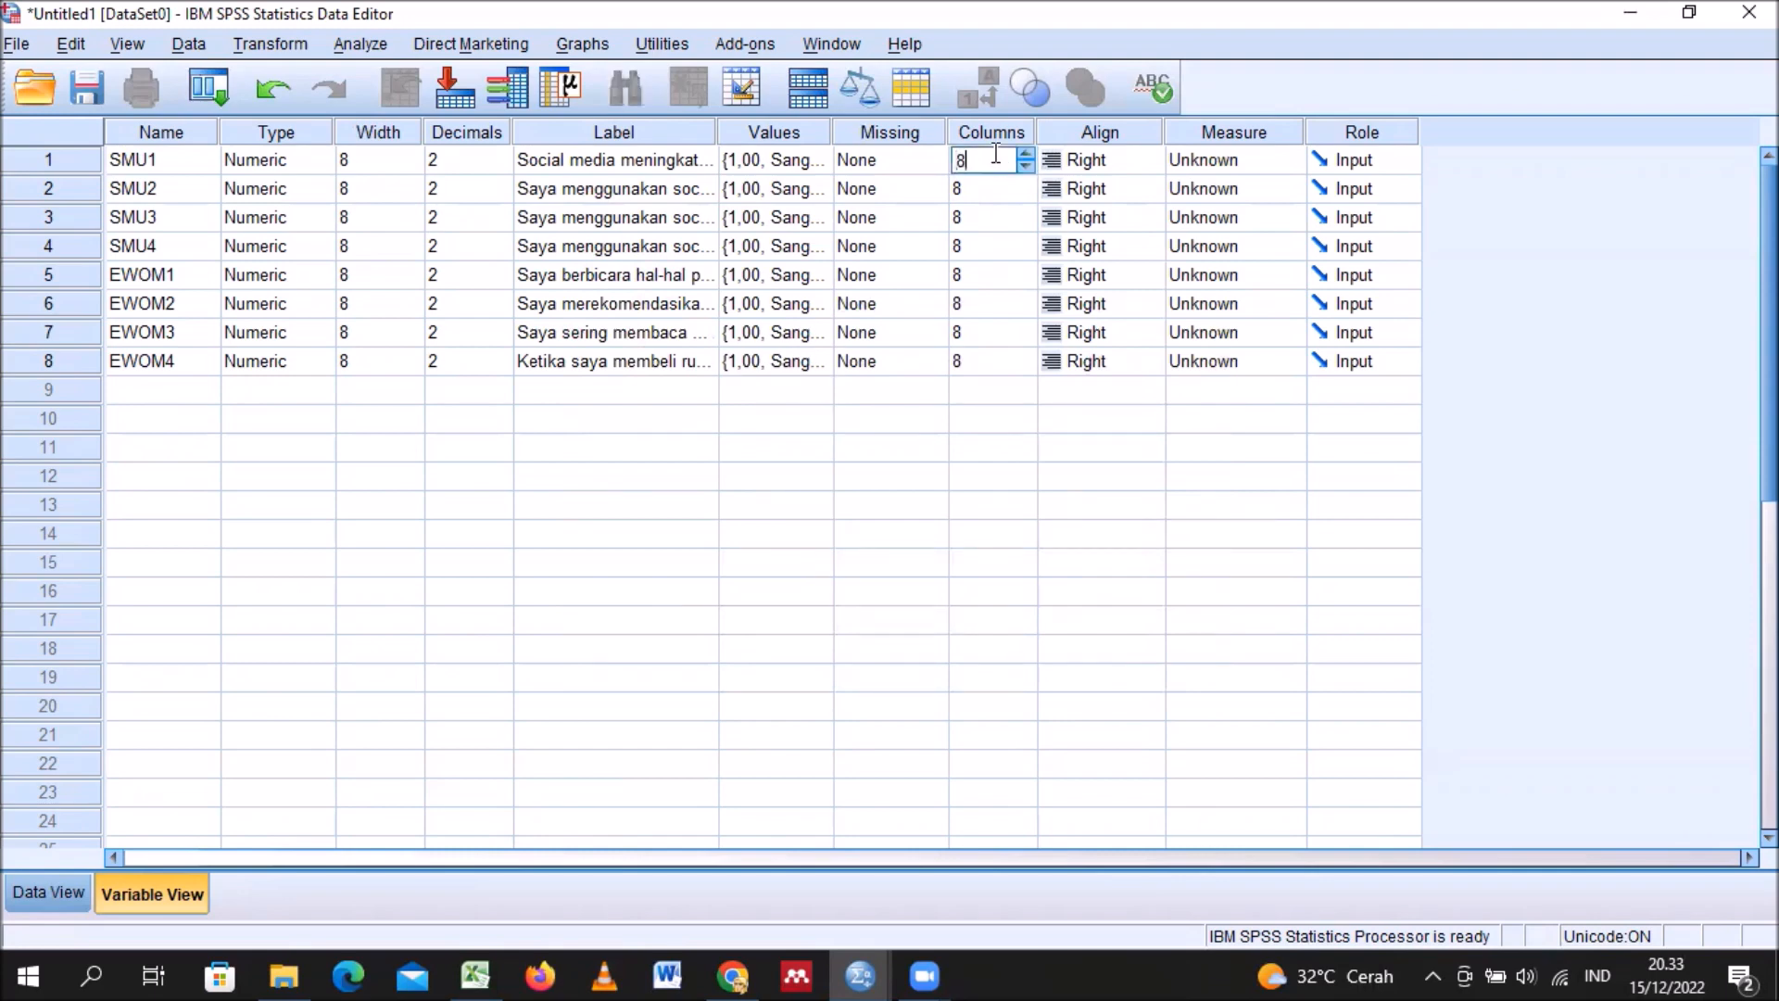
pyautogui.press('BackSpace')
pyautogui.write('4')
pyautogui.click(848, 477)
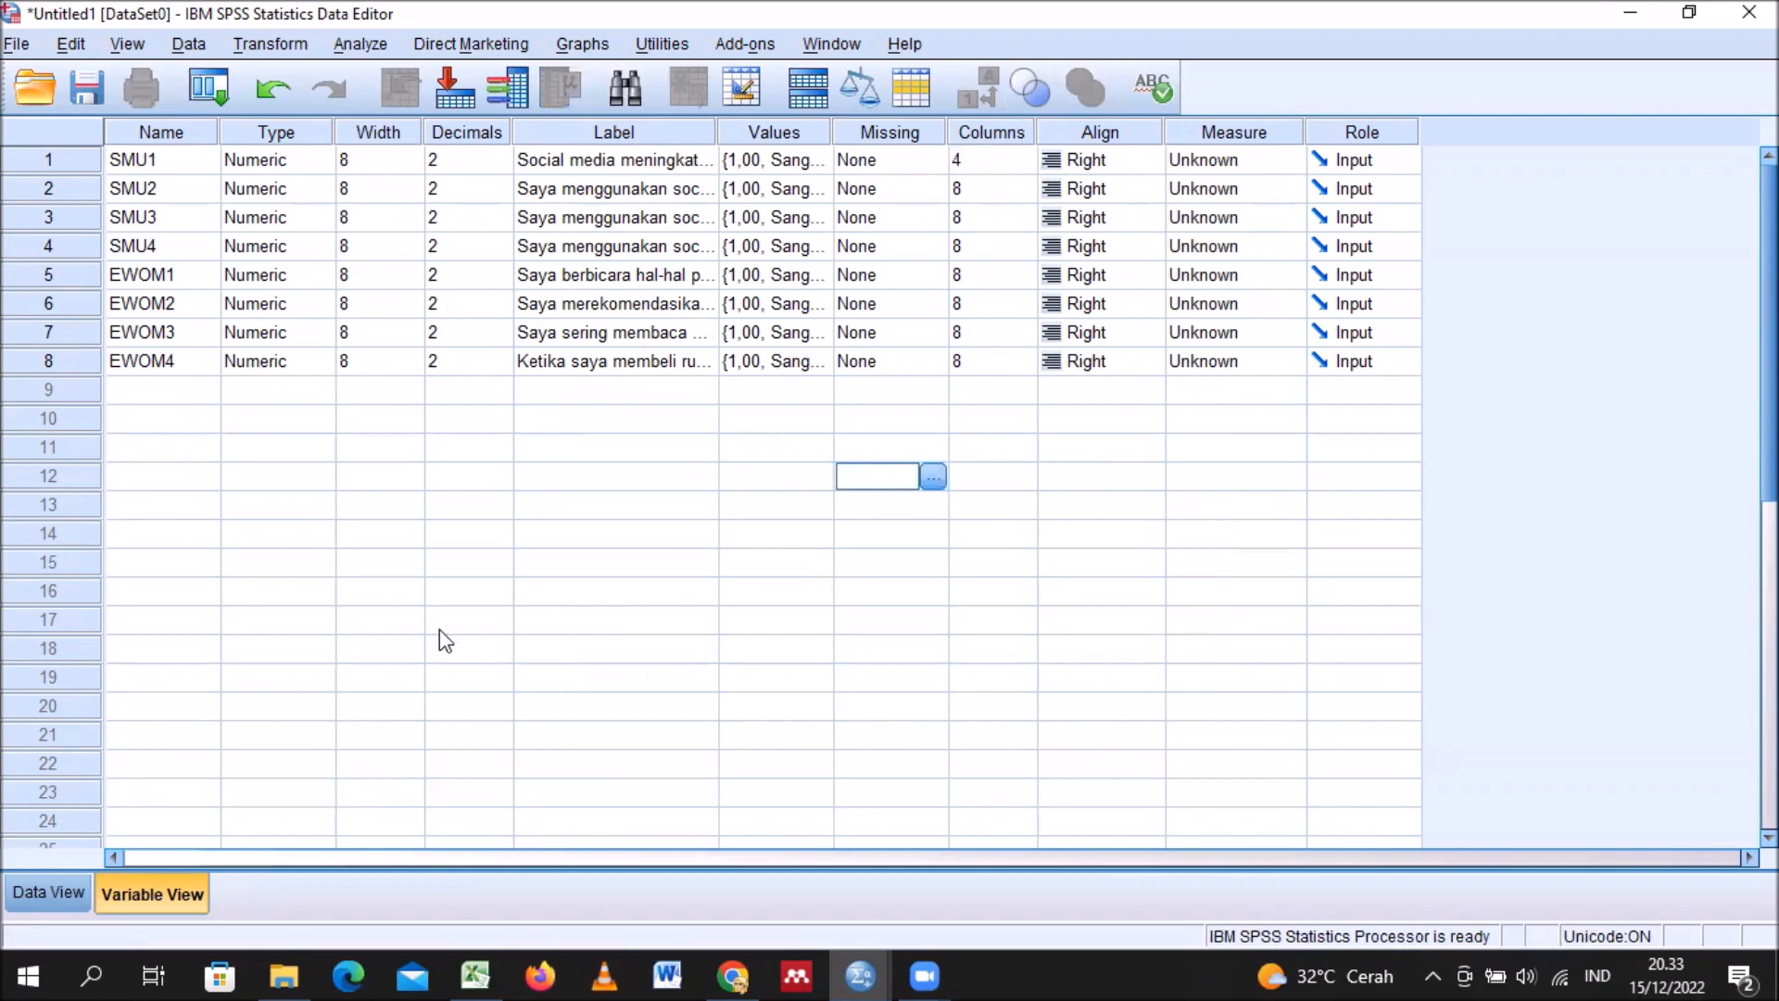
pyautogui.click(71, 895)
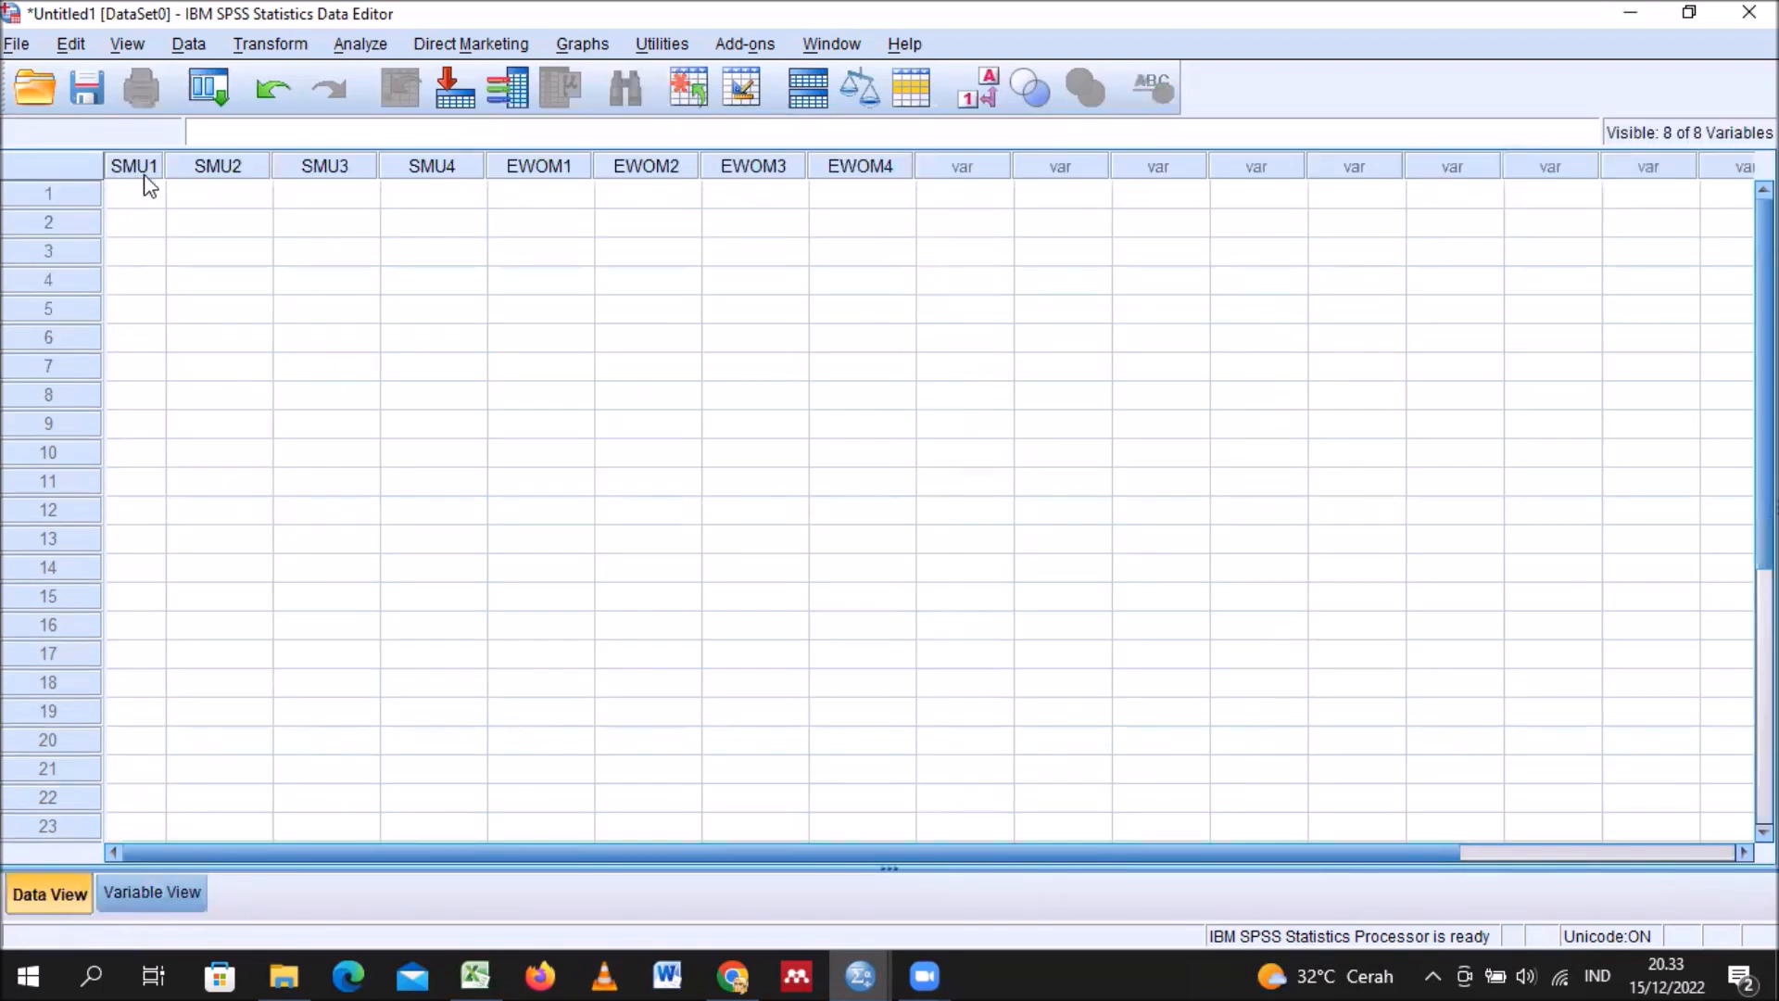
# Step: Return to Variable View and set the display column width of SMU1 back to 8
pyautogui.click(173, 894)
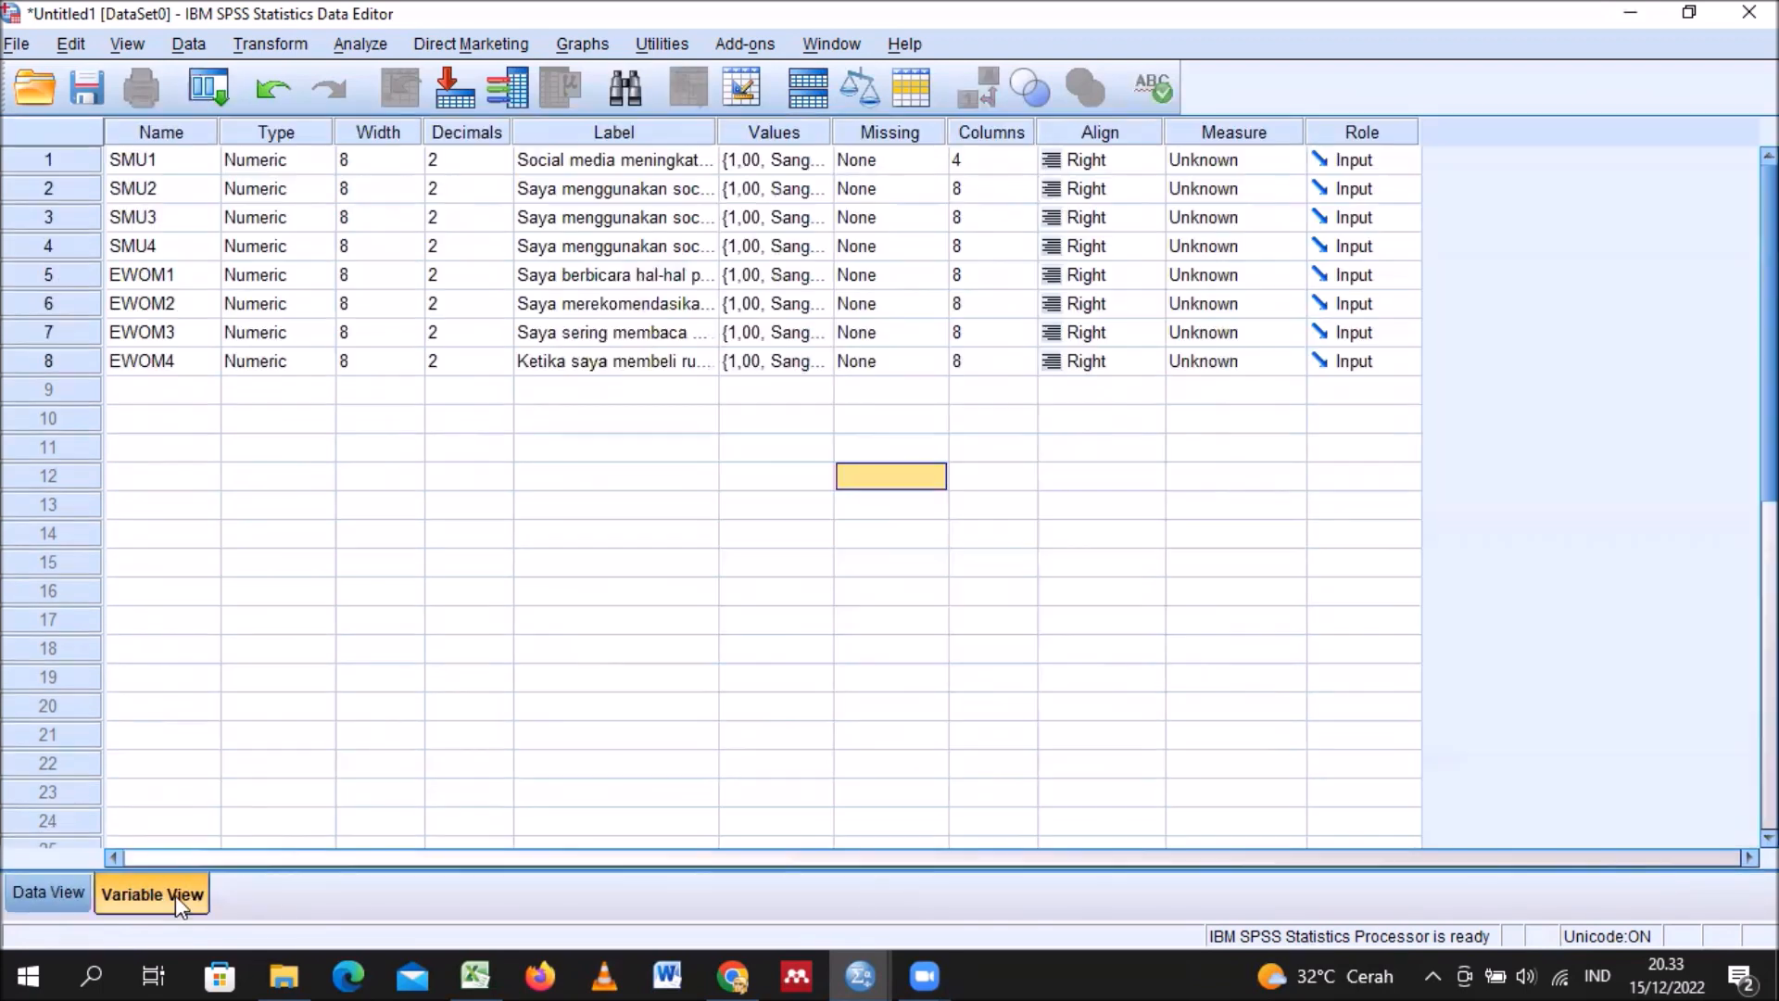
pyautogui.click(1017, 167)
pyautogui.write('4')
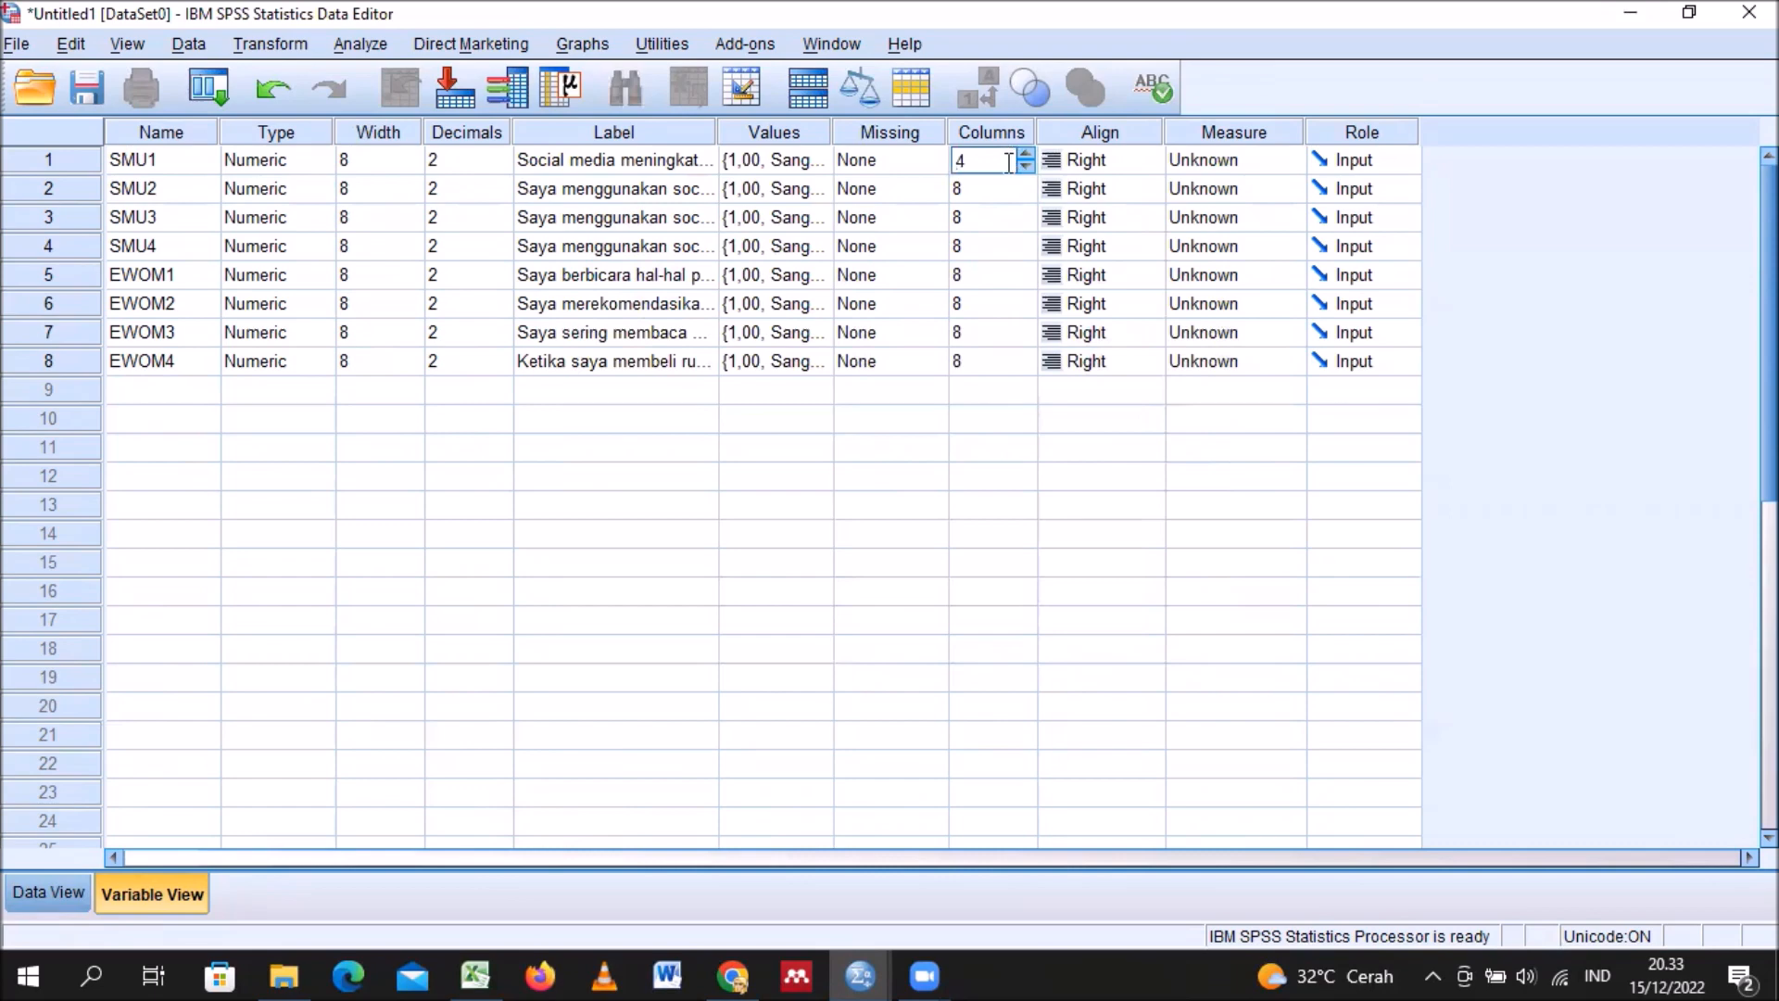
pyautogui.press('BackSpace')
pyautogui.write('8')
pyautogui.click(1068, 422)
# Step: Set the alignment of SMU1, SMU2, SMU3 and SMU4 to Center
pyautogui.click(1123, 159)
pyautogui.click(1148, 160)
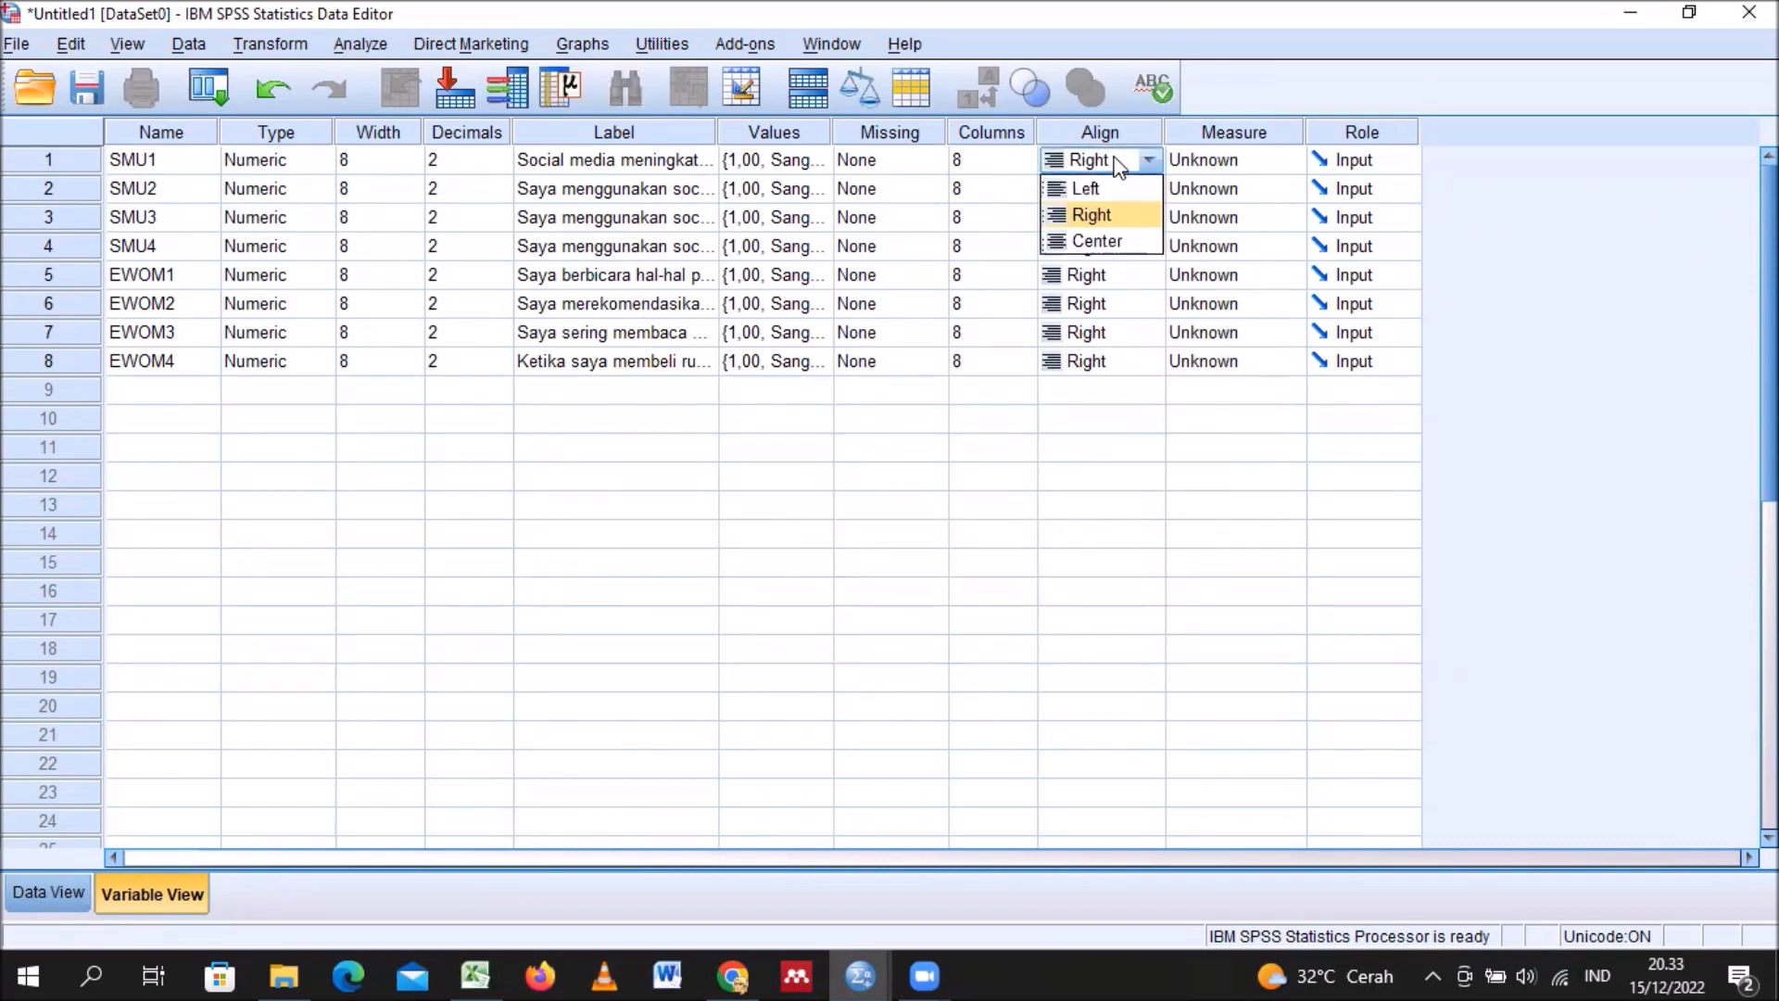
pyautogui.click(1115, 239)
pyautogui.click(1114, 188)
pyautogui.click(1148, 188)
pyautogui.click(1127, 269)
pyautogui.click(1123, 223)
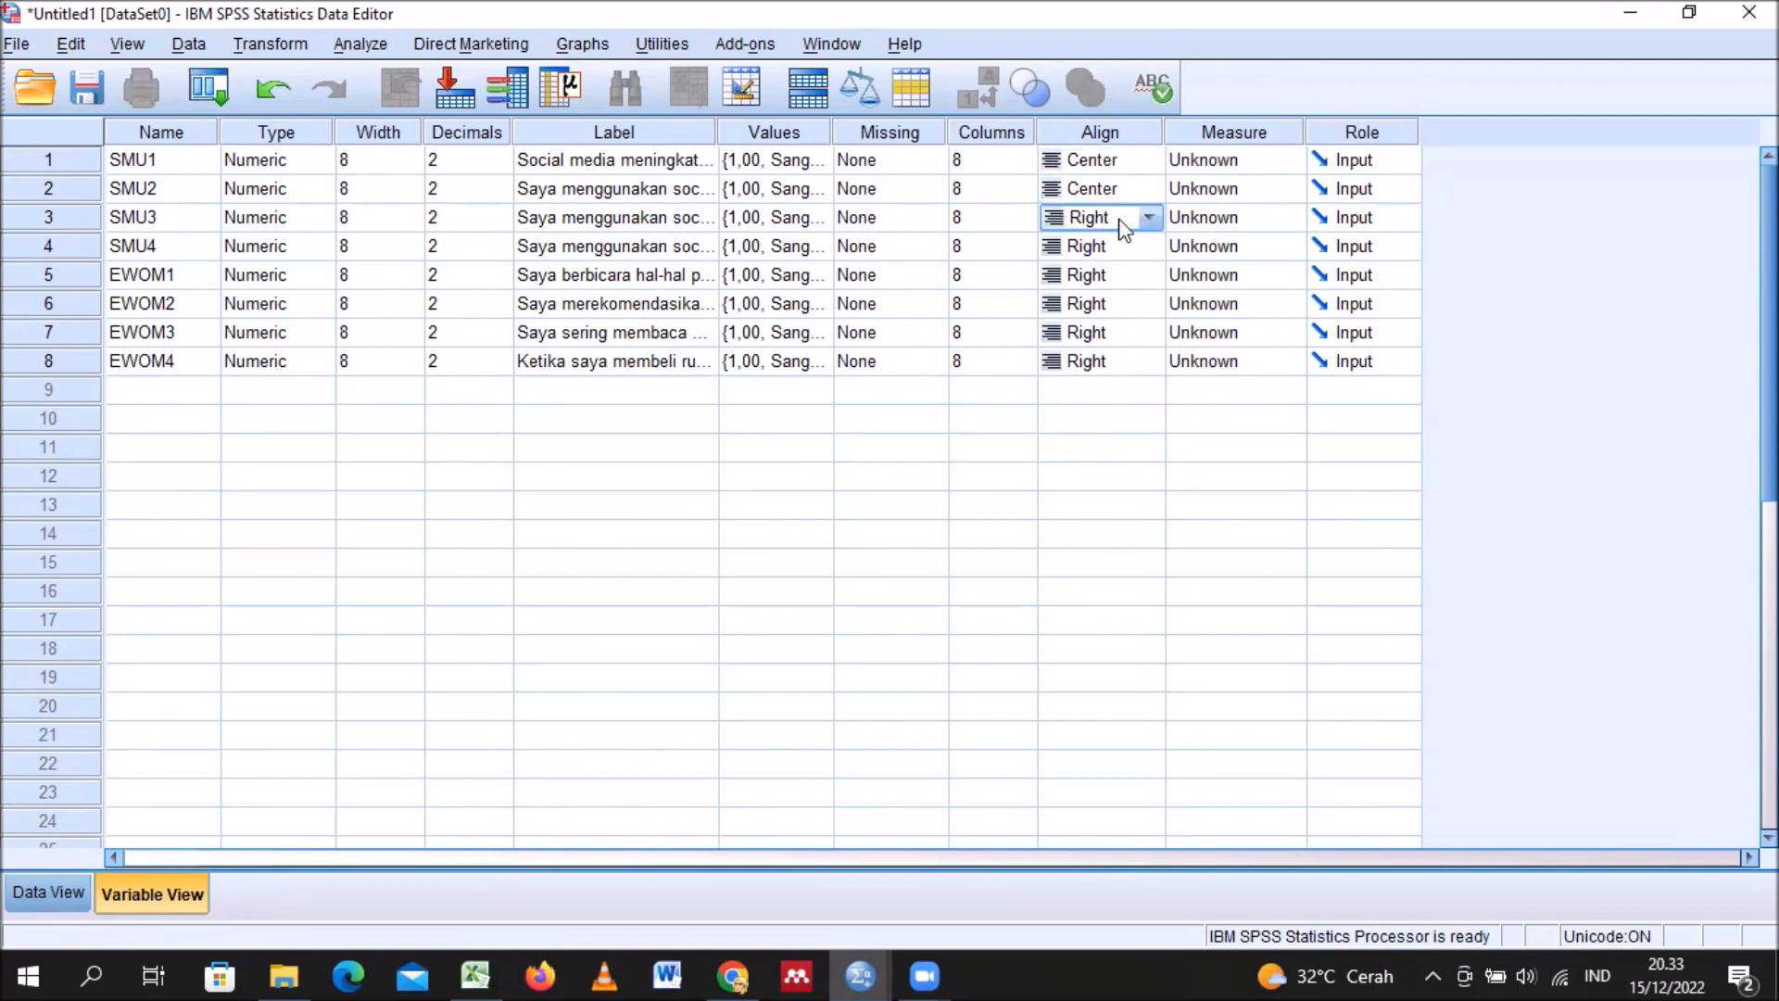
pyautogui.click(1125, 222)
pyautogui.click(1127, 297)
pyautogui.click(1132, 247)
pyautogui.click(1136, 246)
pyautogui.click(1125, 325)
# Step: Set the alignment of EWOM1, EWOM2, EWOM3 and EWOM4 to Center
pyautogui.click(1123, 278)
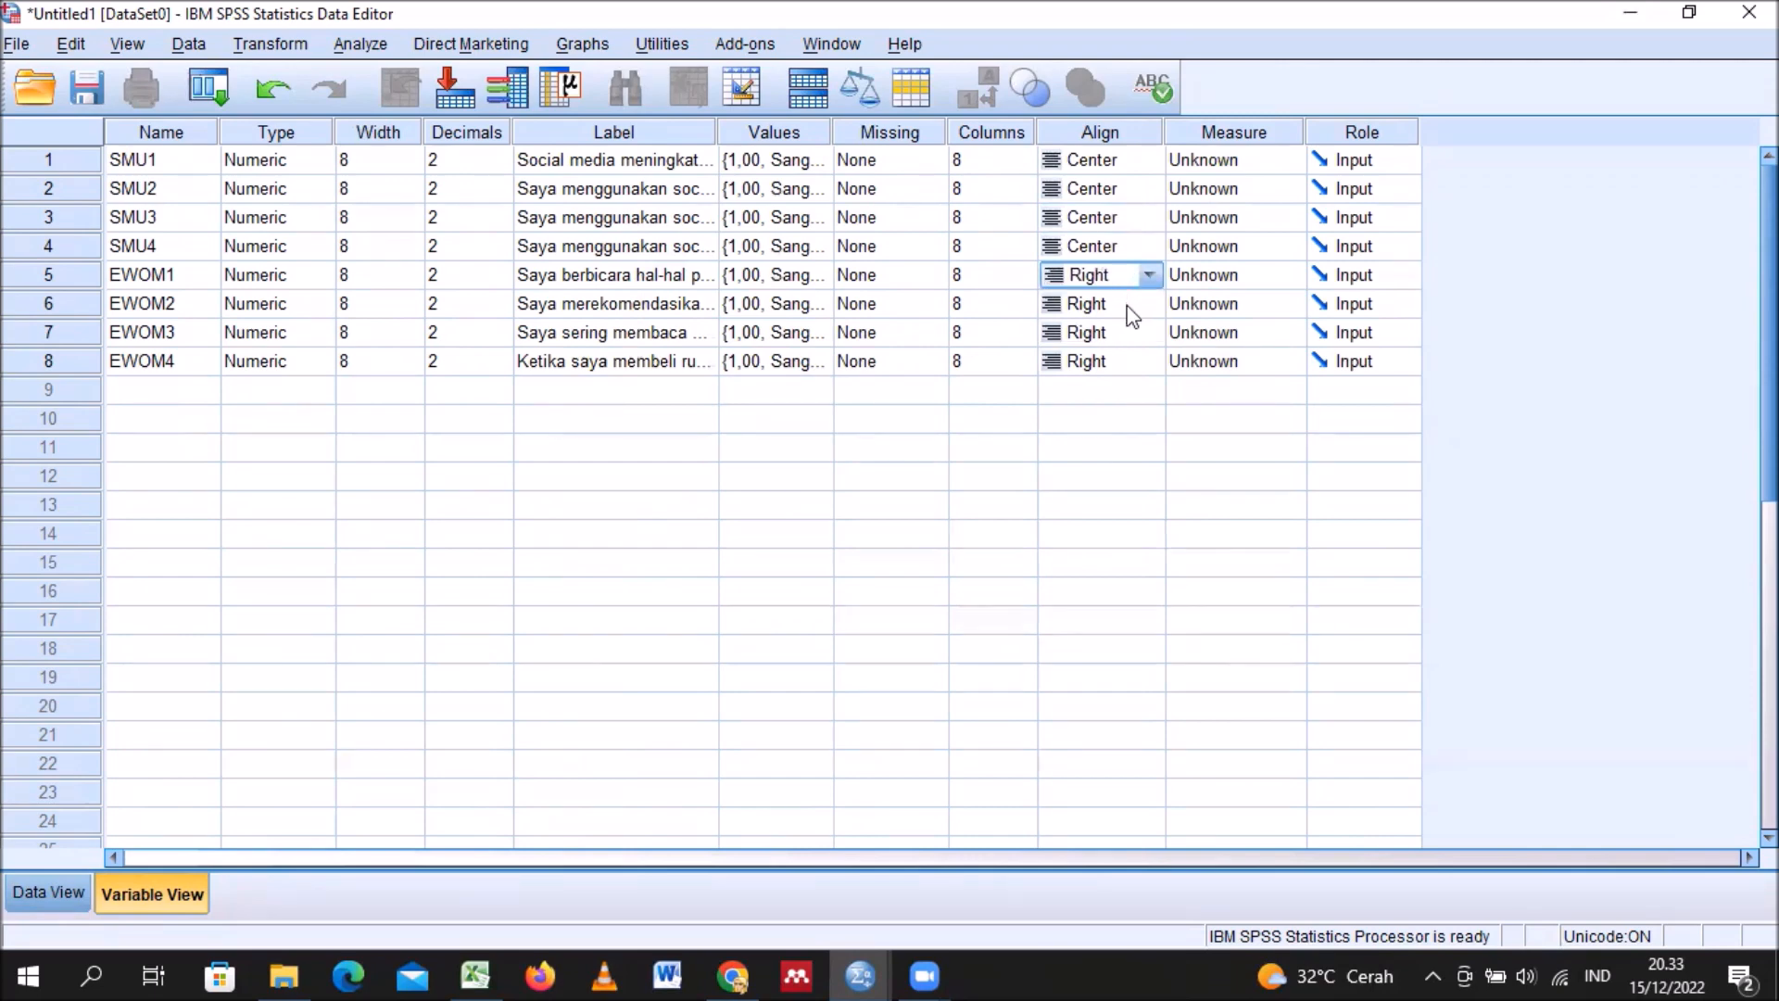
pyautogui.click(1123, 291)
pyautogui.click(1131, 353)
pyautogui.click(1122, 311)
pyautogui.click(1117, 308)
pyautogui.click(1121, 386)
pyautogui.click(1119, 334)
pyautogui.click(1147, 333)
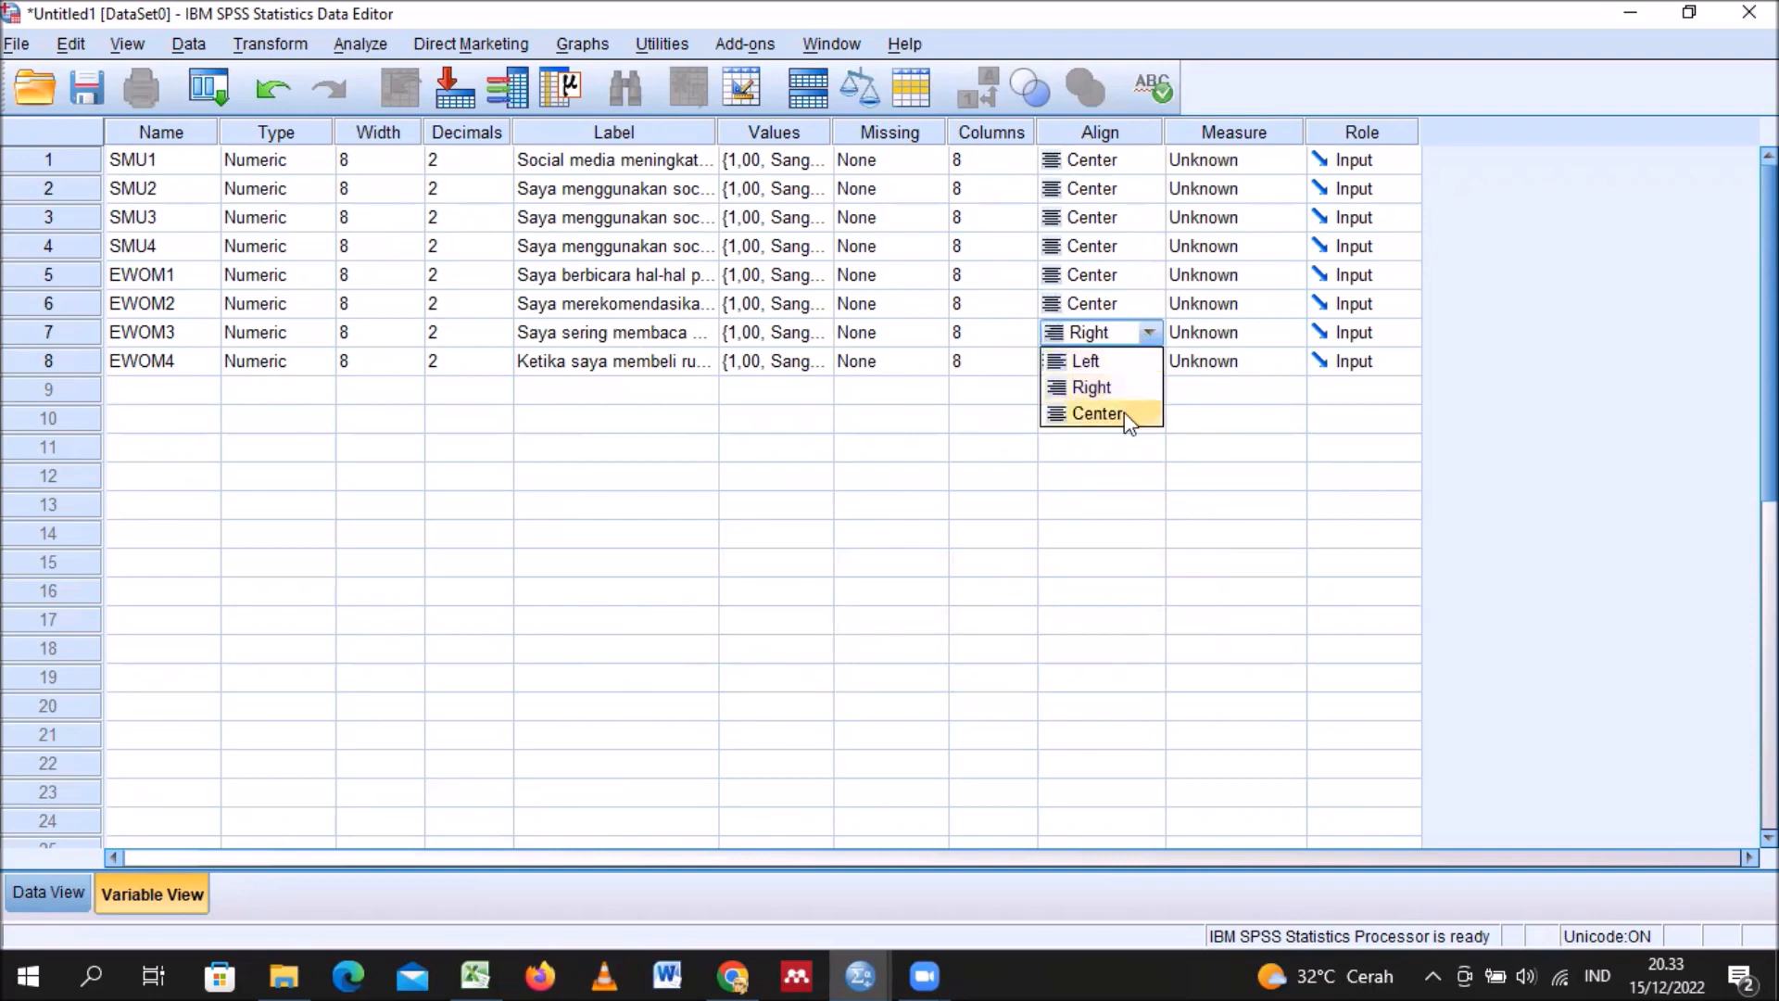
pyautogui.click(1125, 413)
pyautogui.click(1123, 369)
pyautogui.click(1111, 369)
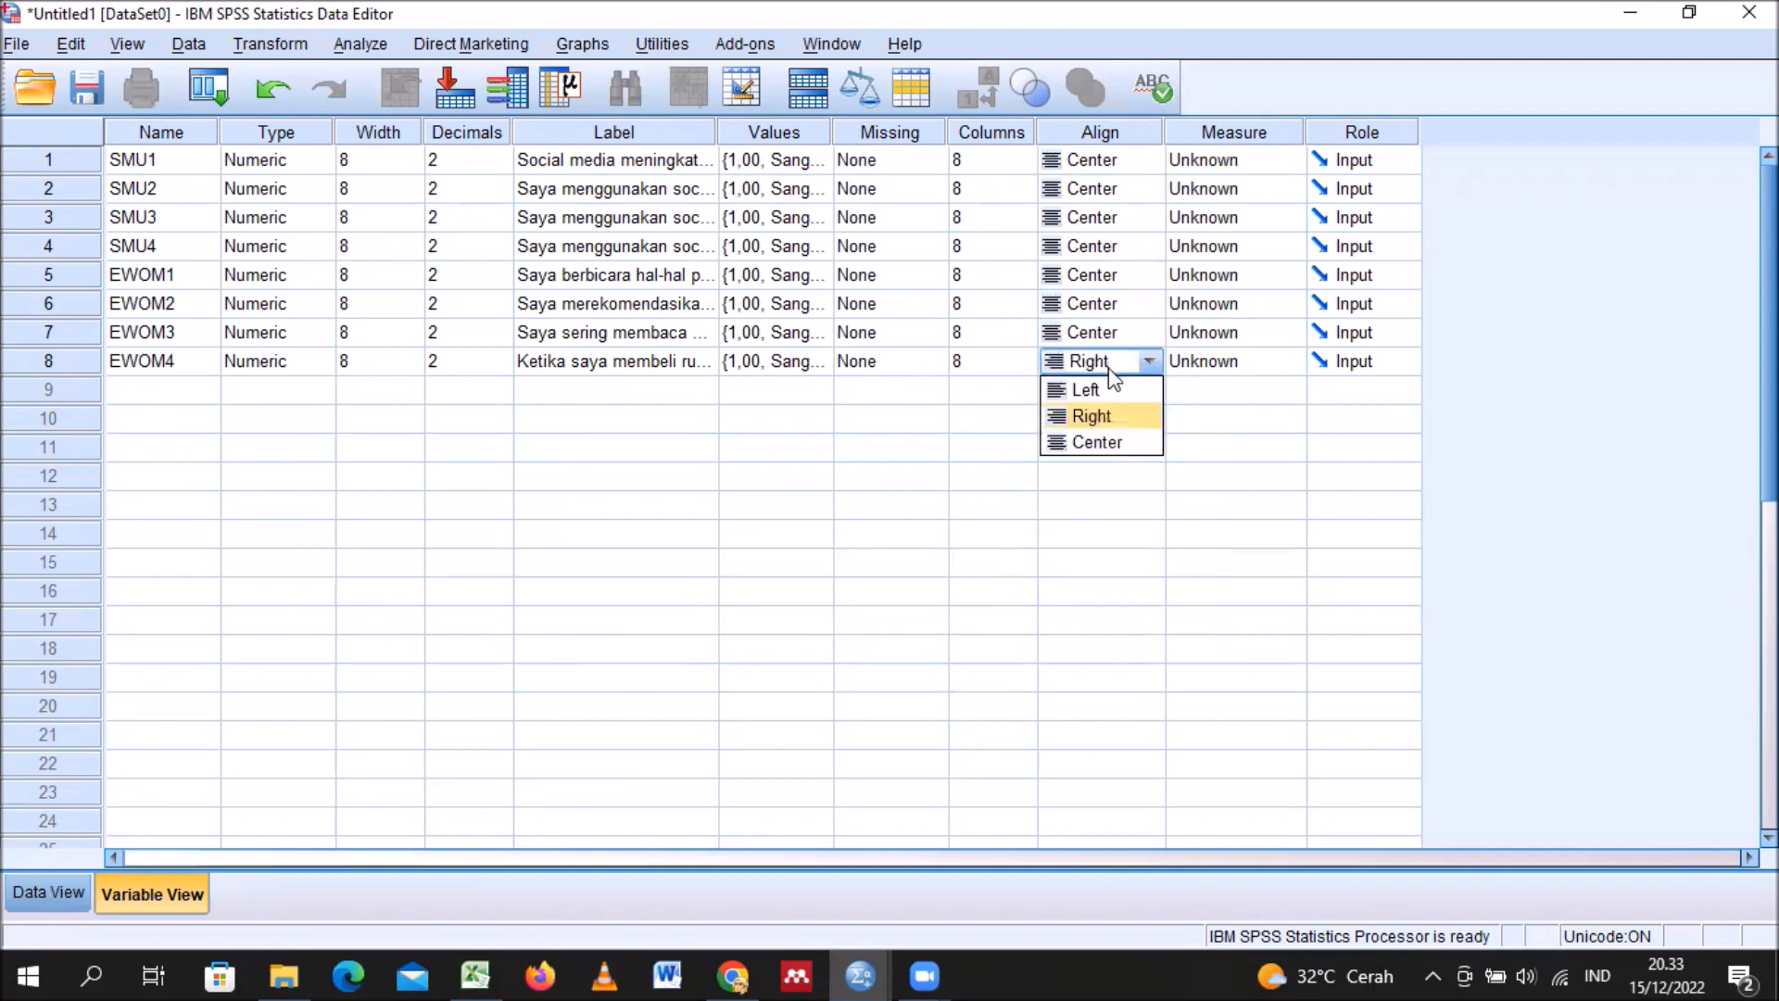
pyautogui.click(1103, 441)
# Step: Set the measurement level of SMU1, SMU2, SMU3 and SMU4 to Scale
pyautogui.click(1233, 159)
pyautogui.click(1240, 164)
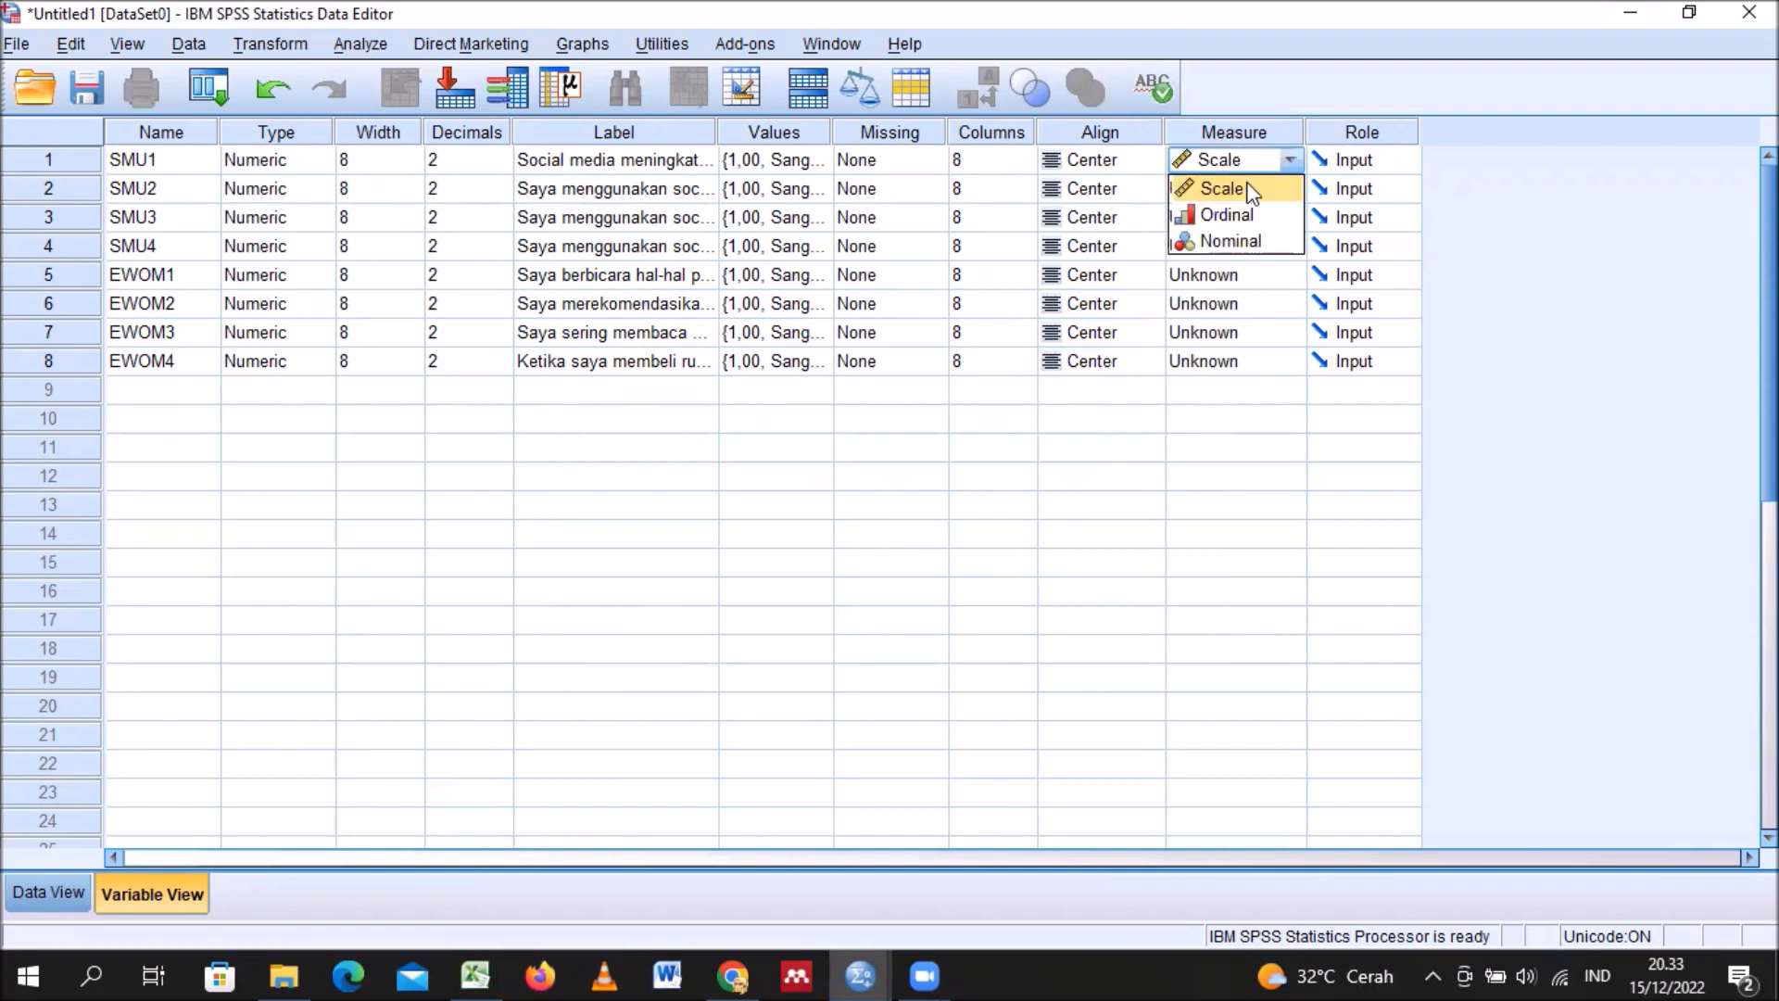
pyautogui.click(1239, 192)
pyautogui.doubleClick(1236, 192)
pyautogui.click(1233, 206)
pyautogui.doubleClick(1236, 218)
pyautogui.click(1225, 246)
pyautogui.doubleClick(1224, 250)
pyautogui.click(1220, 278)
# Step: Set the measurement level of EWOM1, EWOM2, EWOM3 and EWOM4 to Scale
pyautogui.doubleClick(1220, 278)
pyautogui.click(1228, 303)
pyautogui.doubleClick(1227, 303)
pyautogui.click(1223, 319)
pyautogui.doubleClick(1235, 336)
pyautogui.click(1232, 361)
pyautogui.doubleClick(1236, 365)
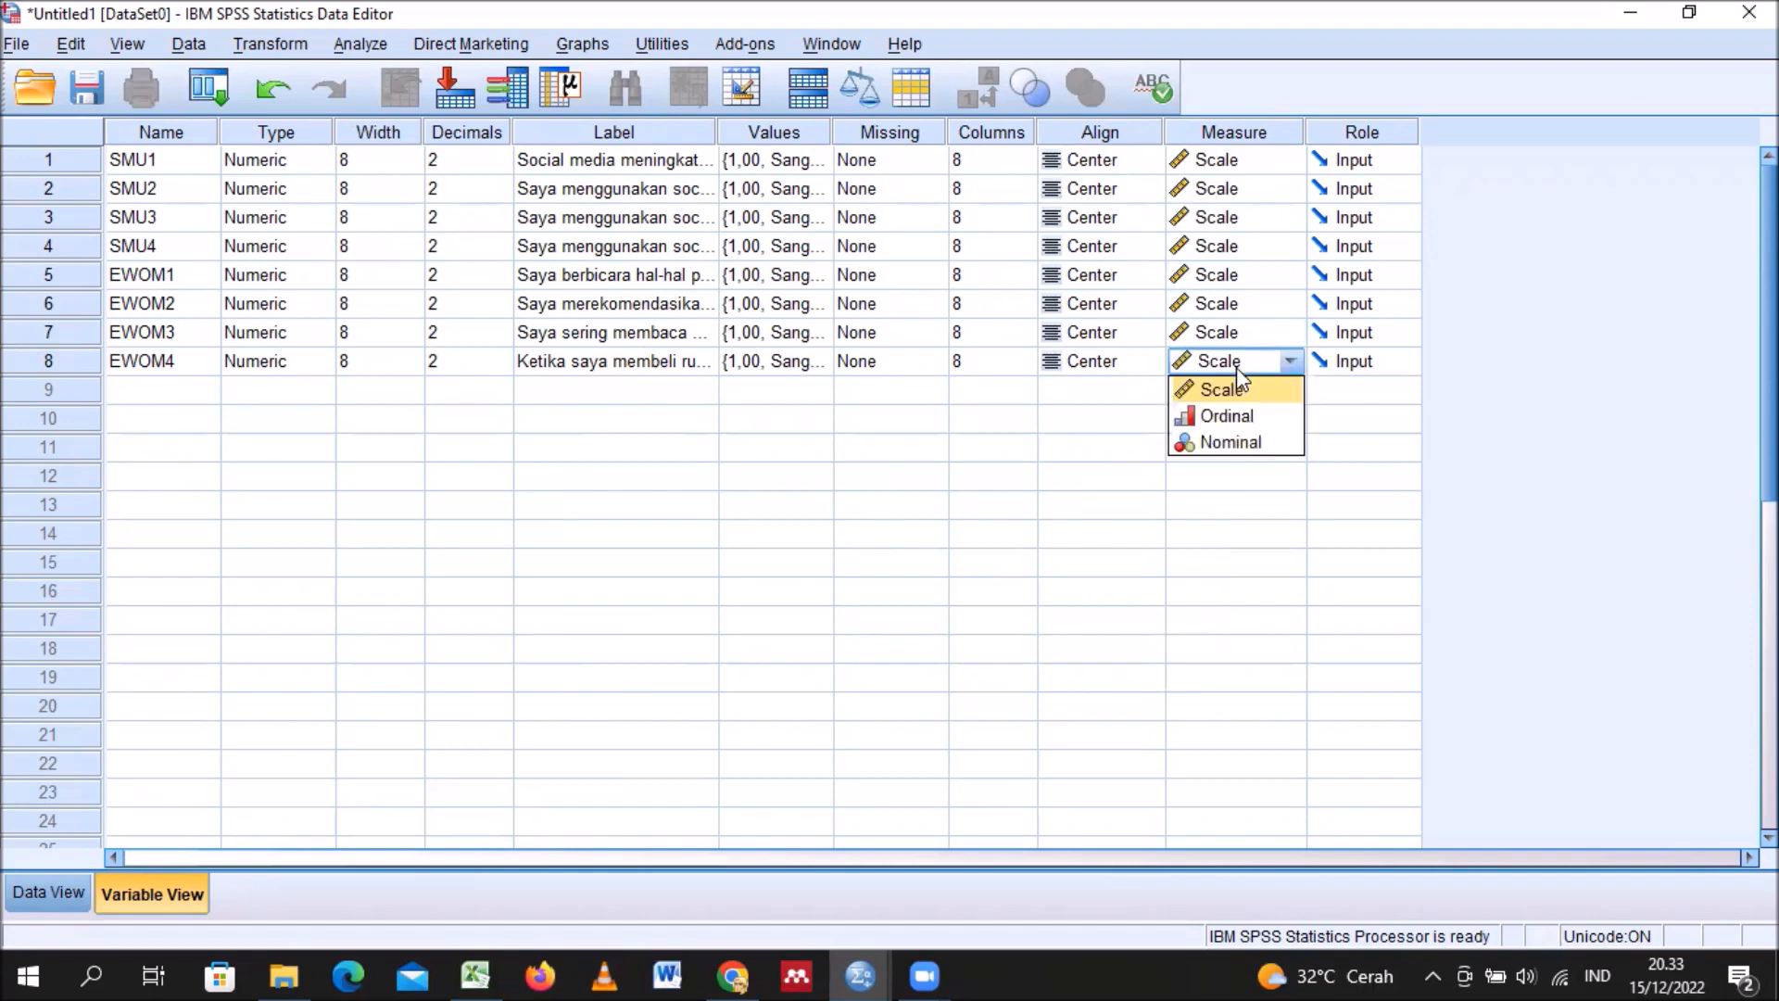
pyautogui.click(1236, 389)
pyautogui.click(1163, 445)
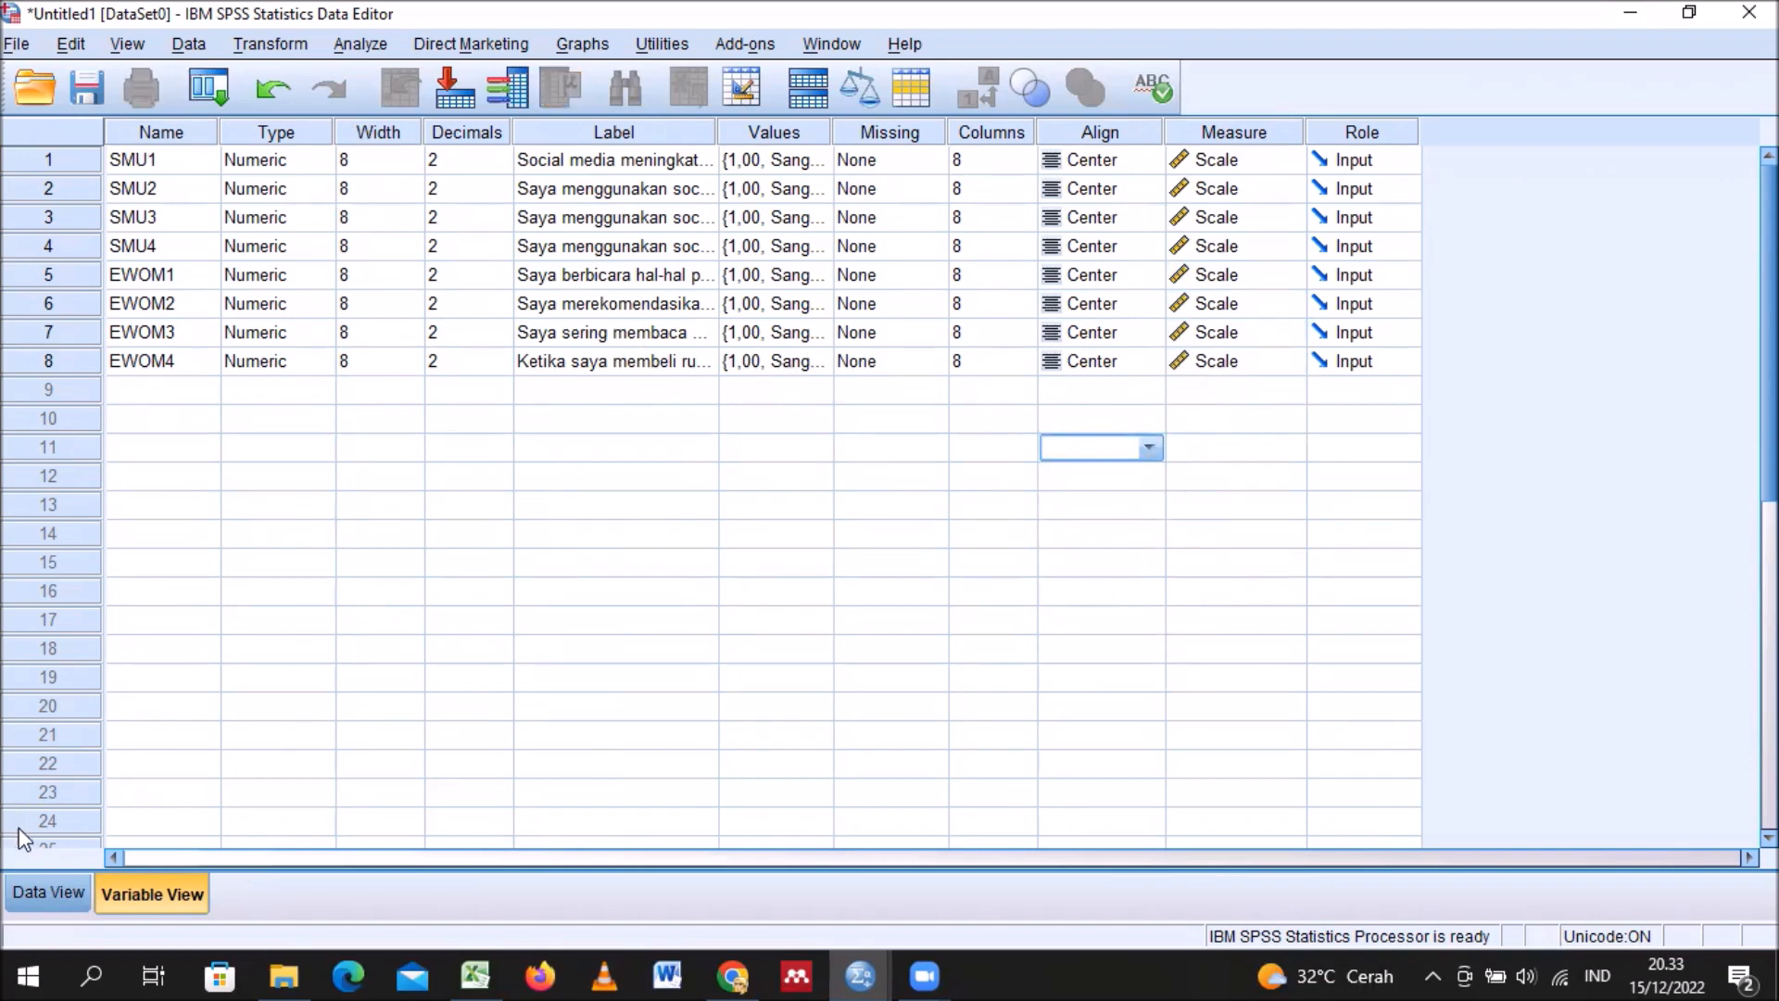
# Step: Show the empty data grid, then switch to Excel and copy the questionnaire responses in A3:H32 of Sheet1
pyautogui.click(41, 890)
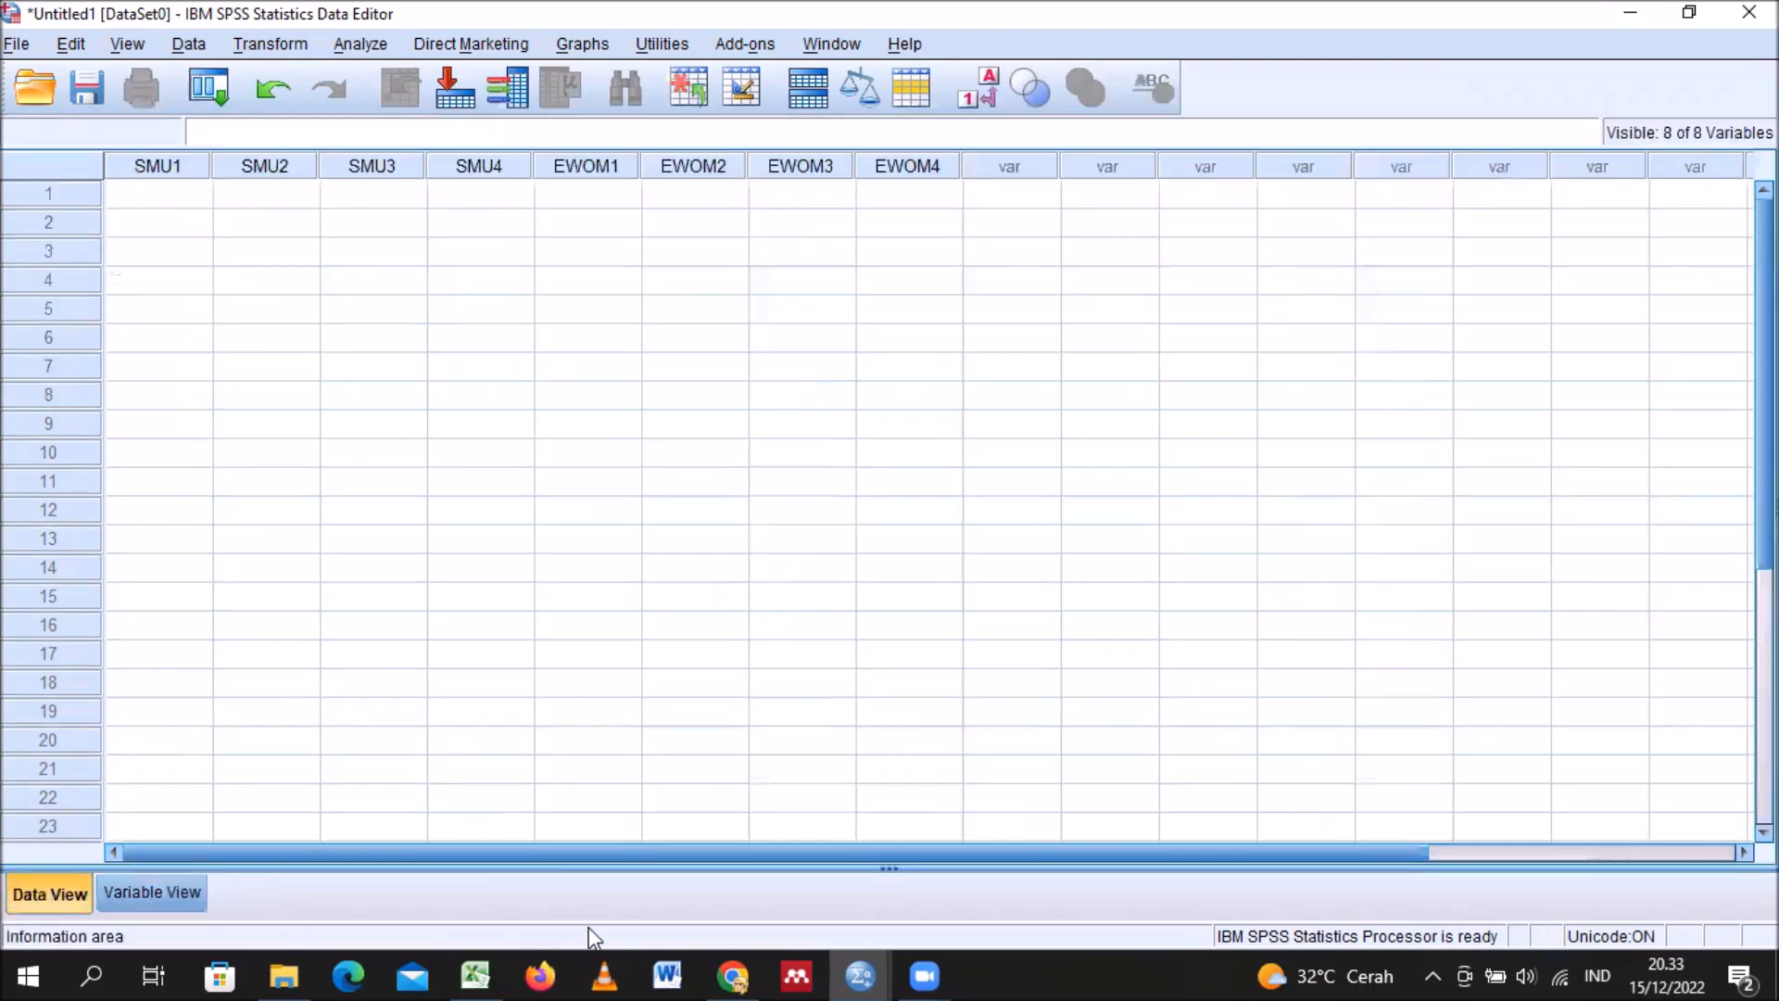
pyautogui.click(476, 975)
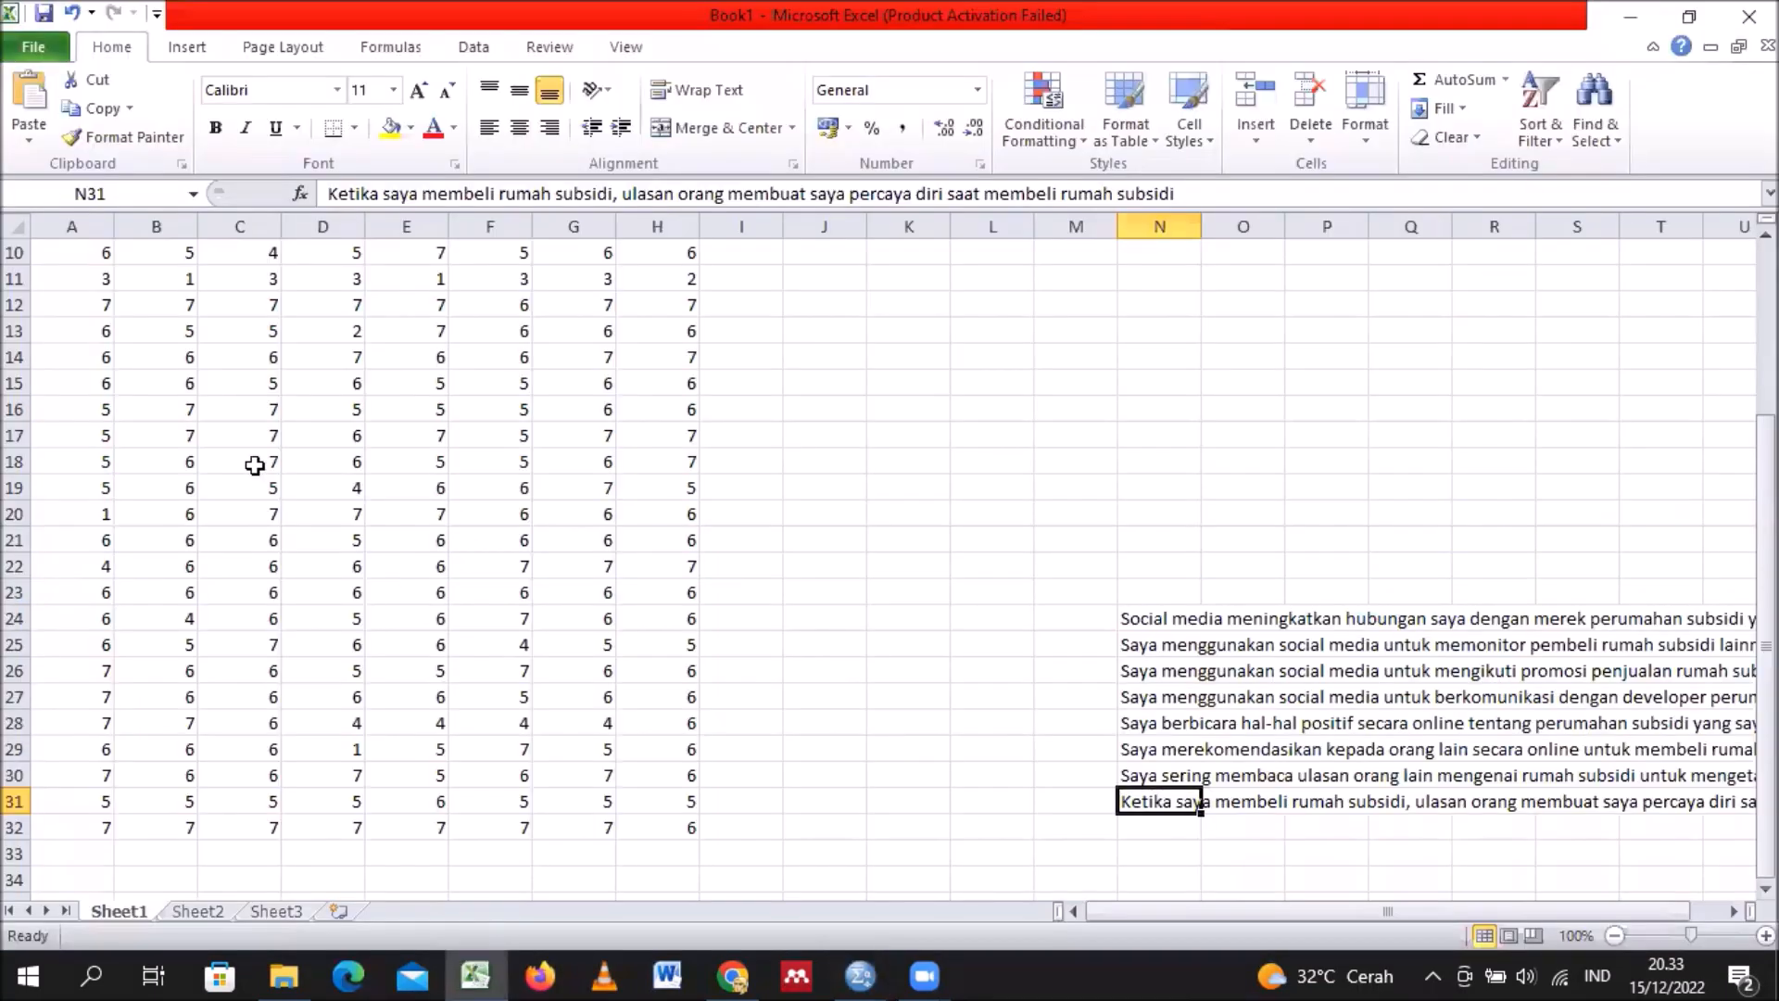
pyautogui.moveTo(103, 310); pyautogui.dragTo(648, 852)
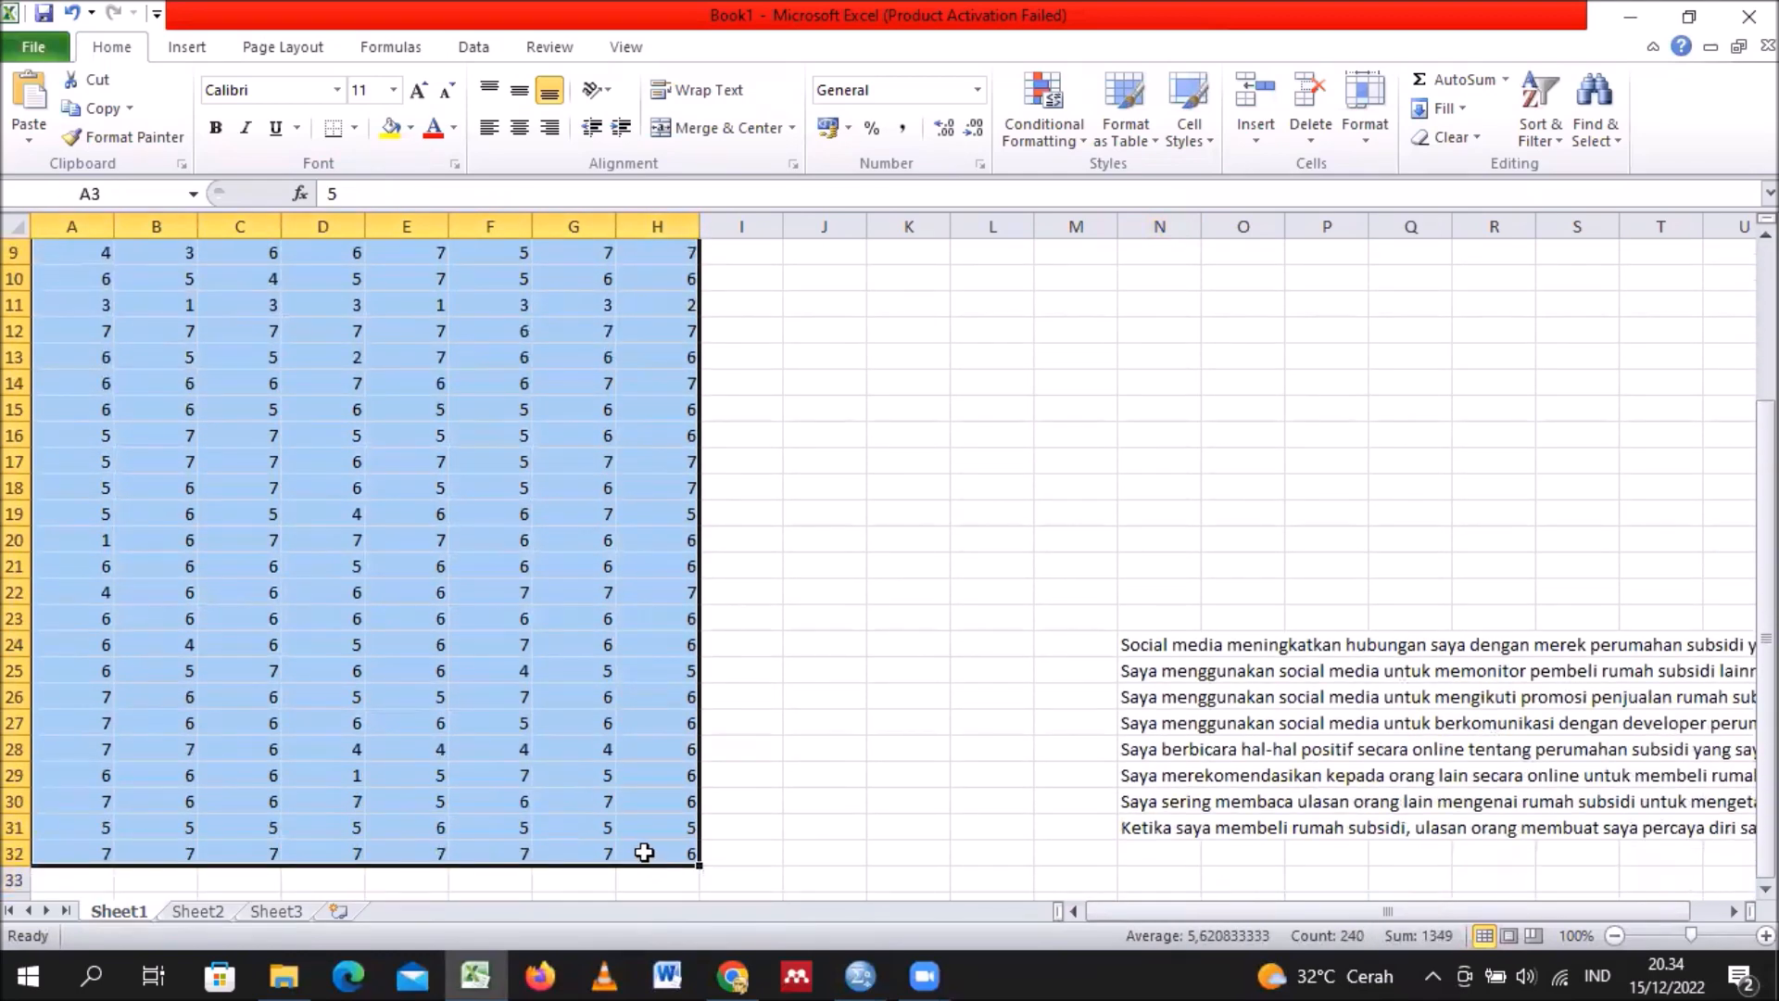
pyautogui.hotkey('ctrl', 'c')
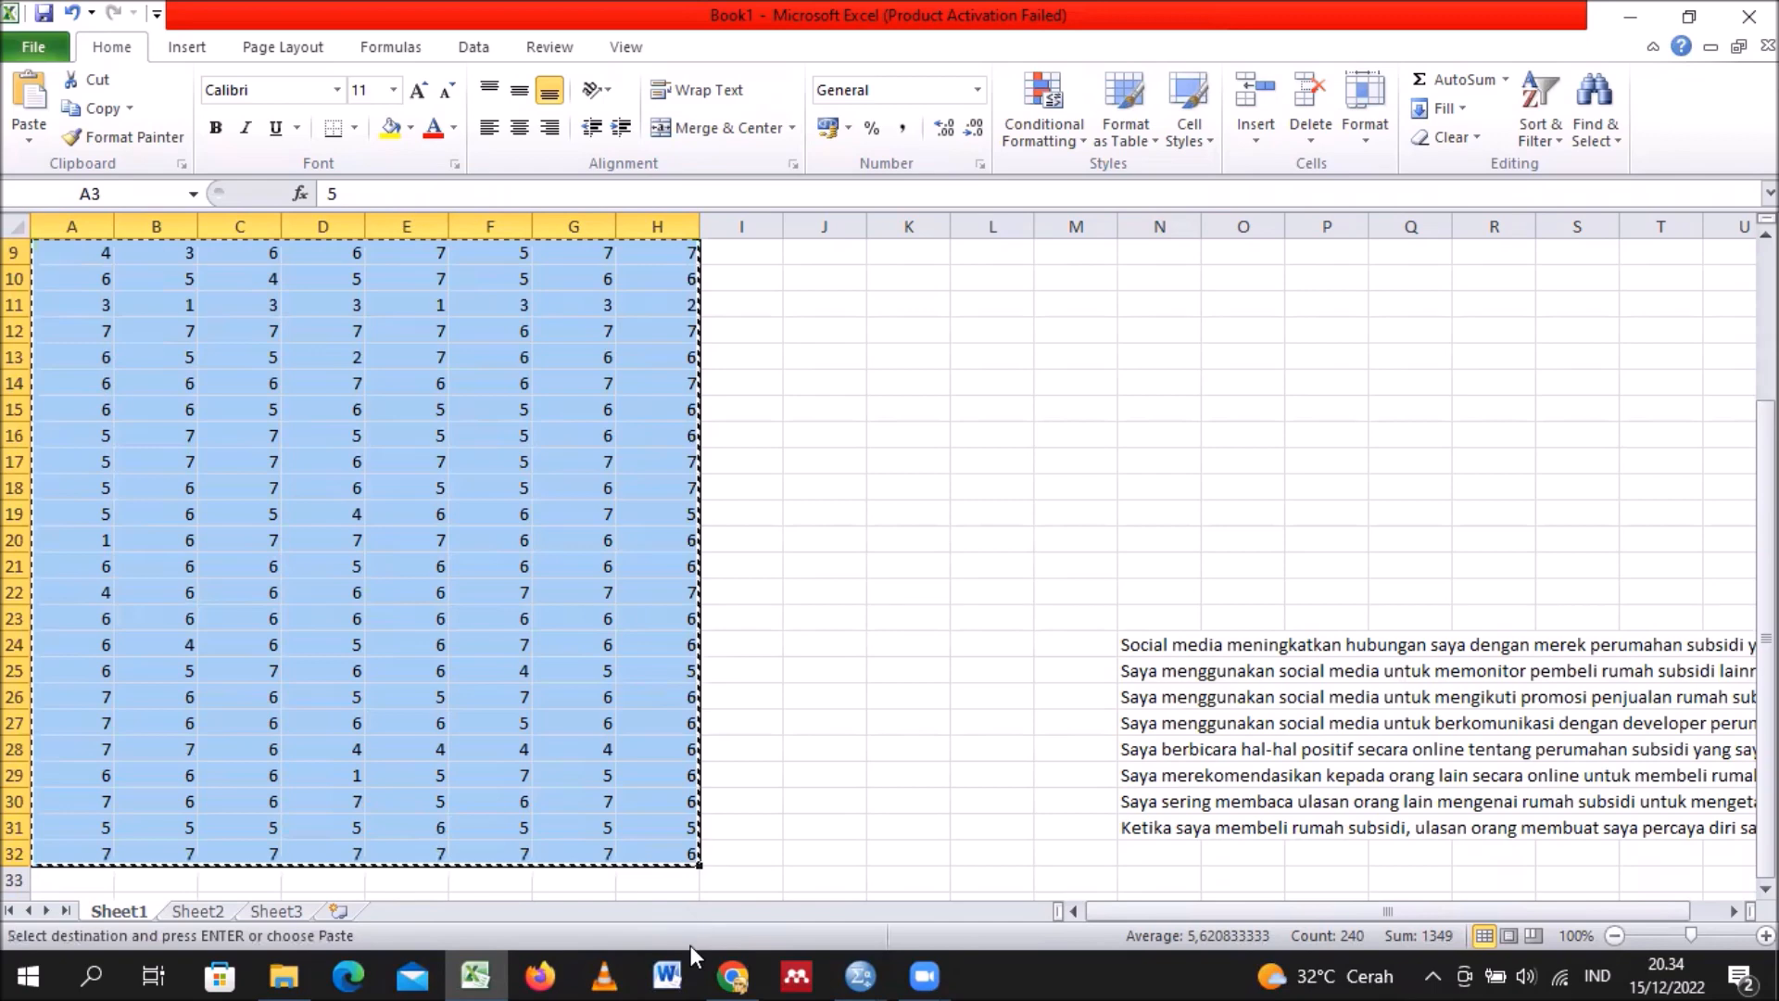
# Step: Switch back to SPSS and paste the copied responses into the data grid starting at case 1 of SMU1
pyautogui.click(857, 973)
pyautogui.click(714, 758)
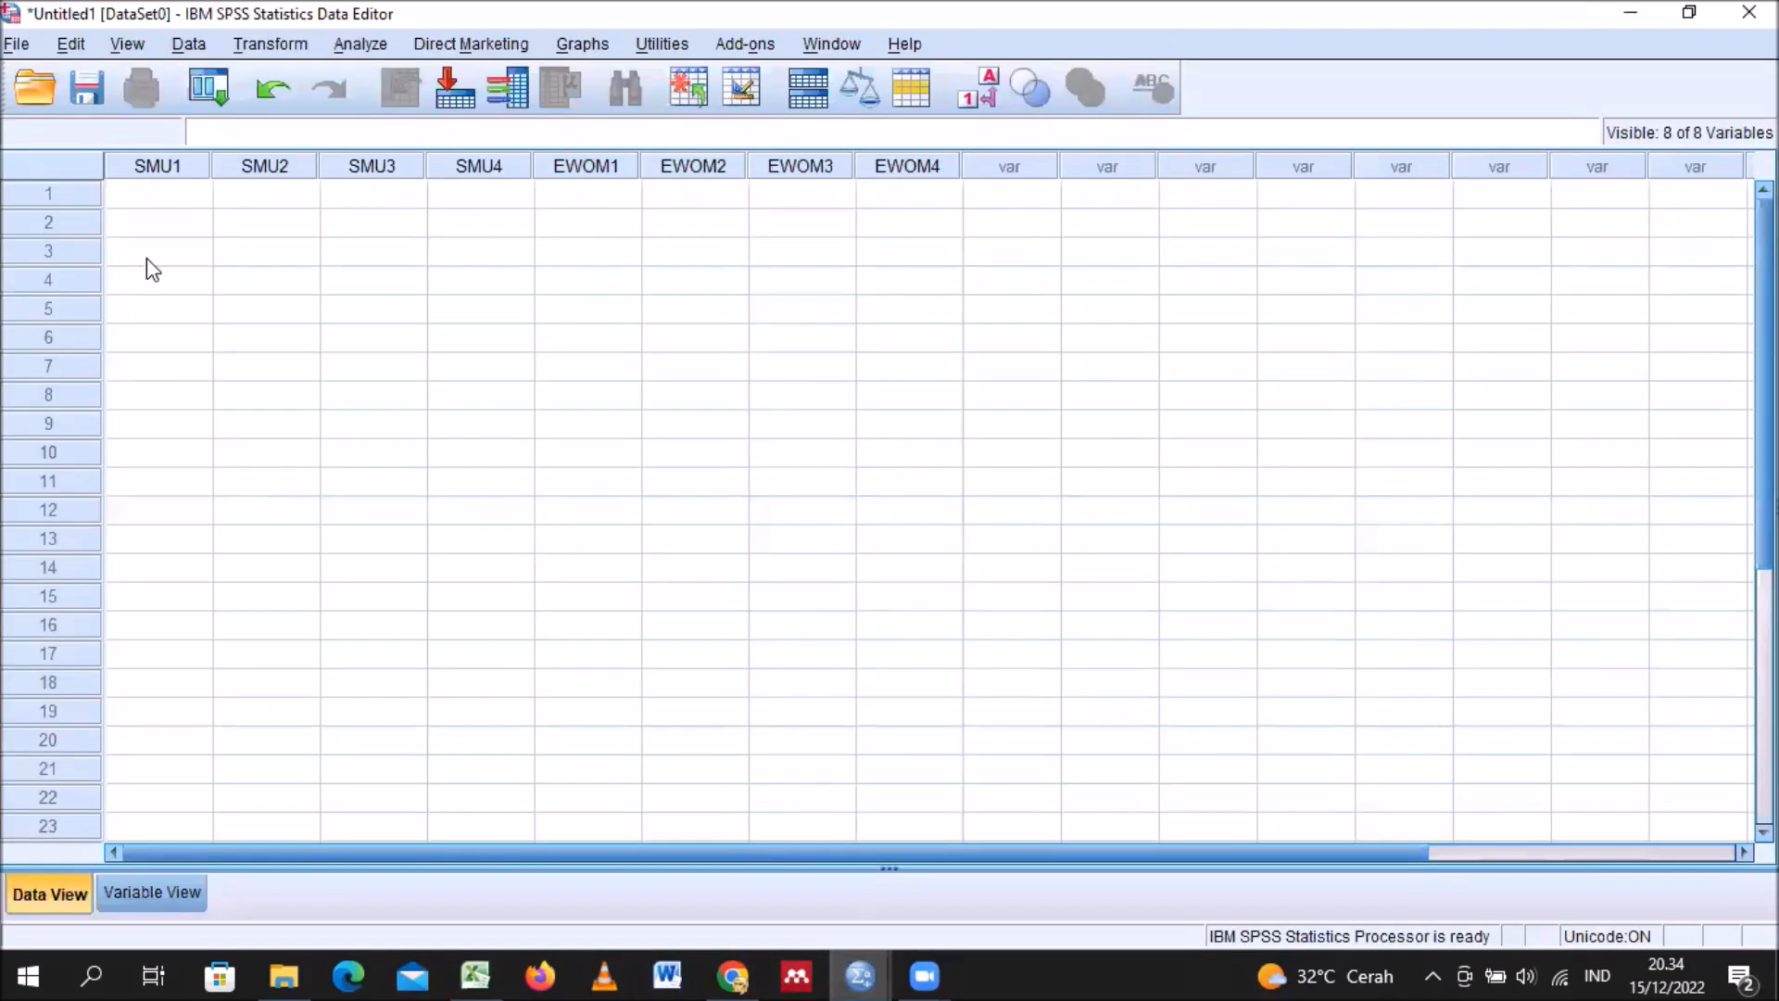
pyautogui.click(179, 197)
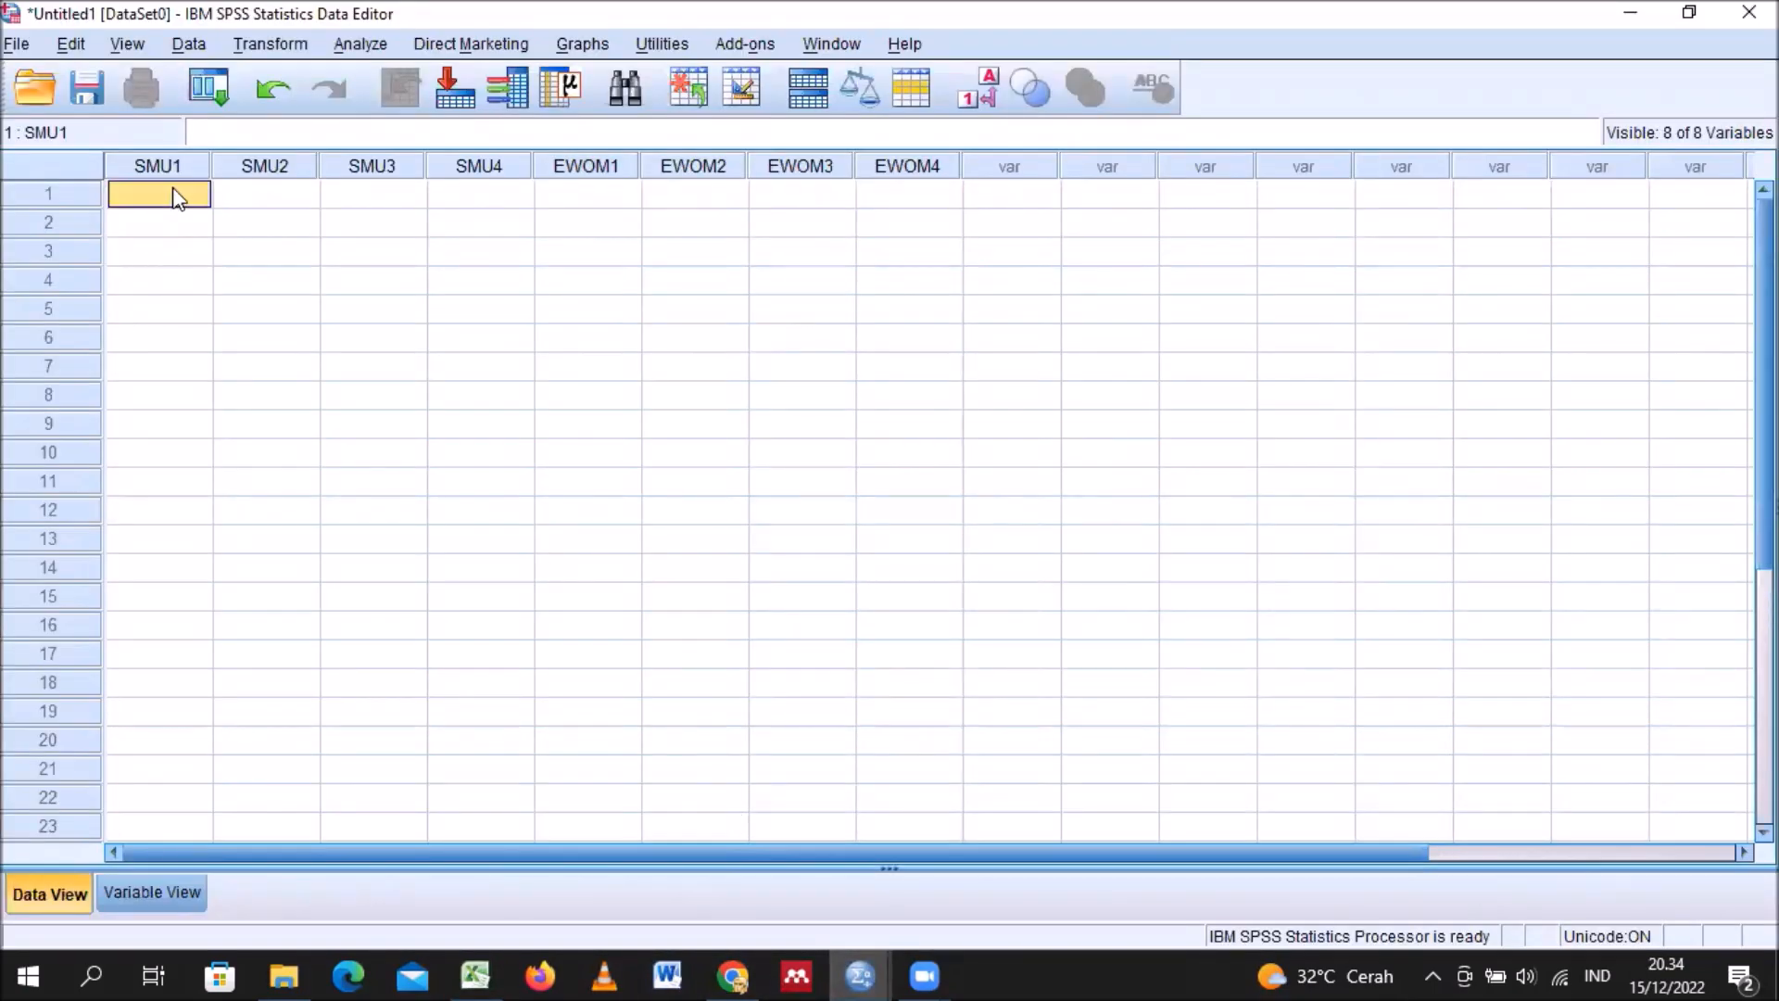
pyautogui.hotkey('ctrl', 'v')
pyautogui.scroll(-4, 558, 232)
pyautogui.scroll(4, 560, 243)
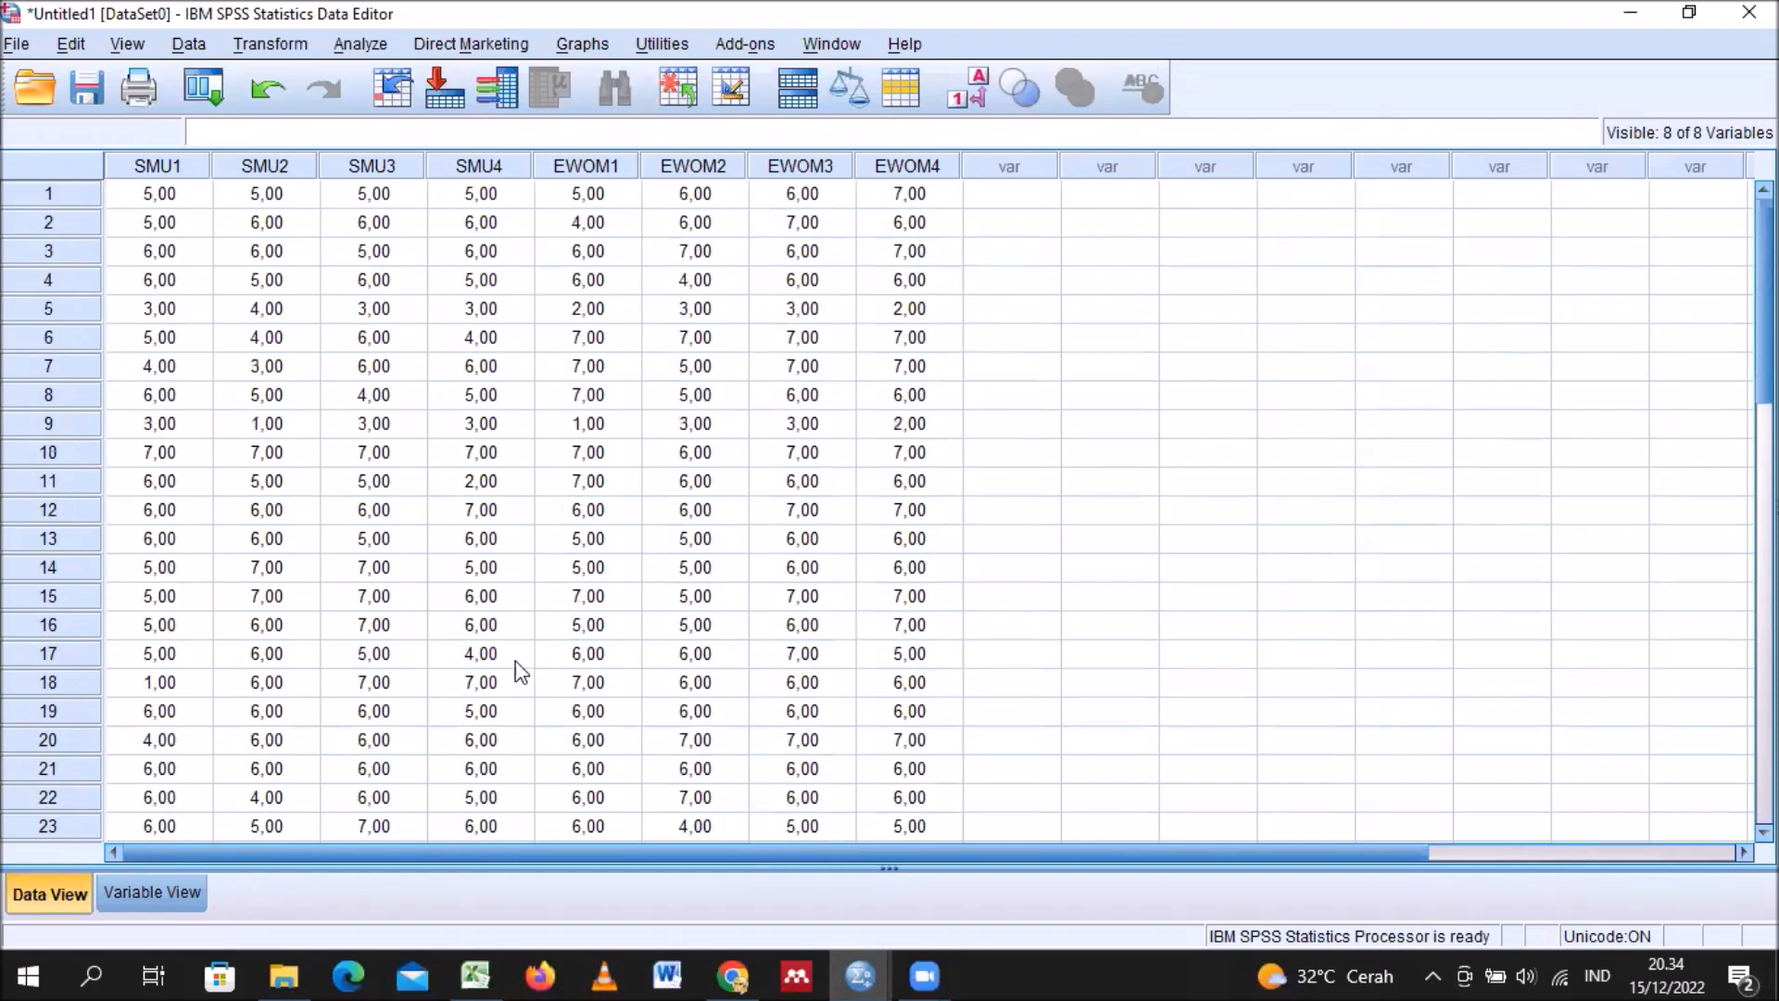
# Step: Start a Factor analysis from Dimension Reduction and add the four SMU items, SMU1 to SMU4, as its variables
pyautogui.click(158, 893)
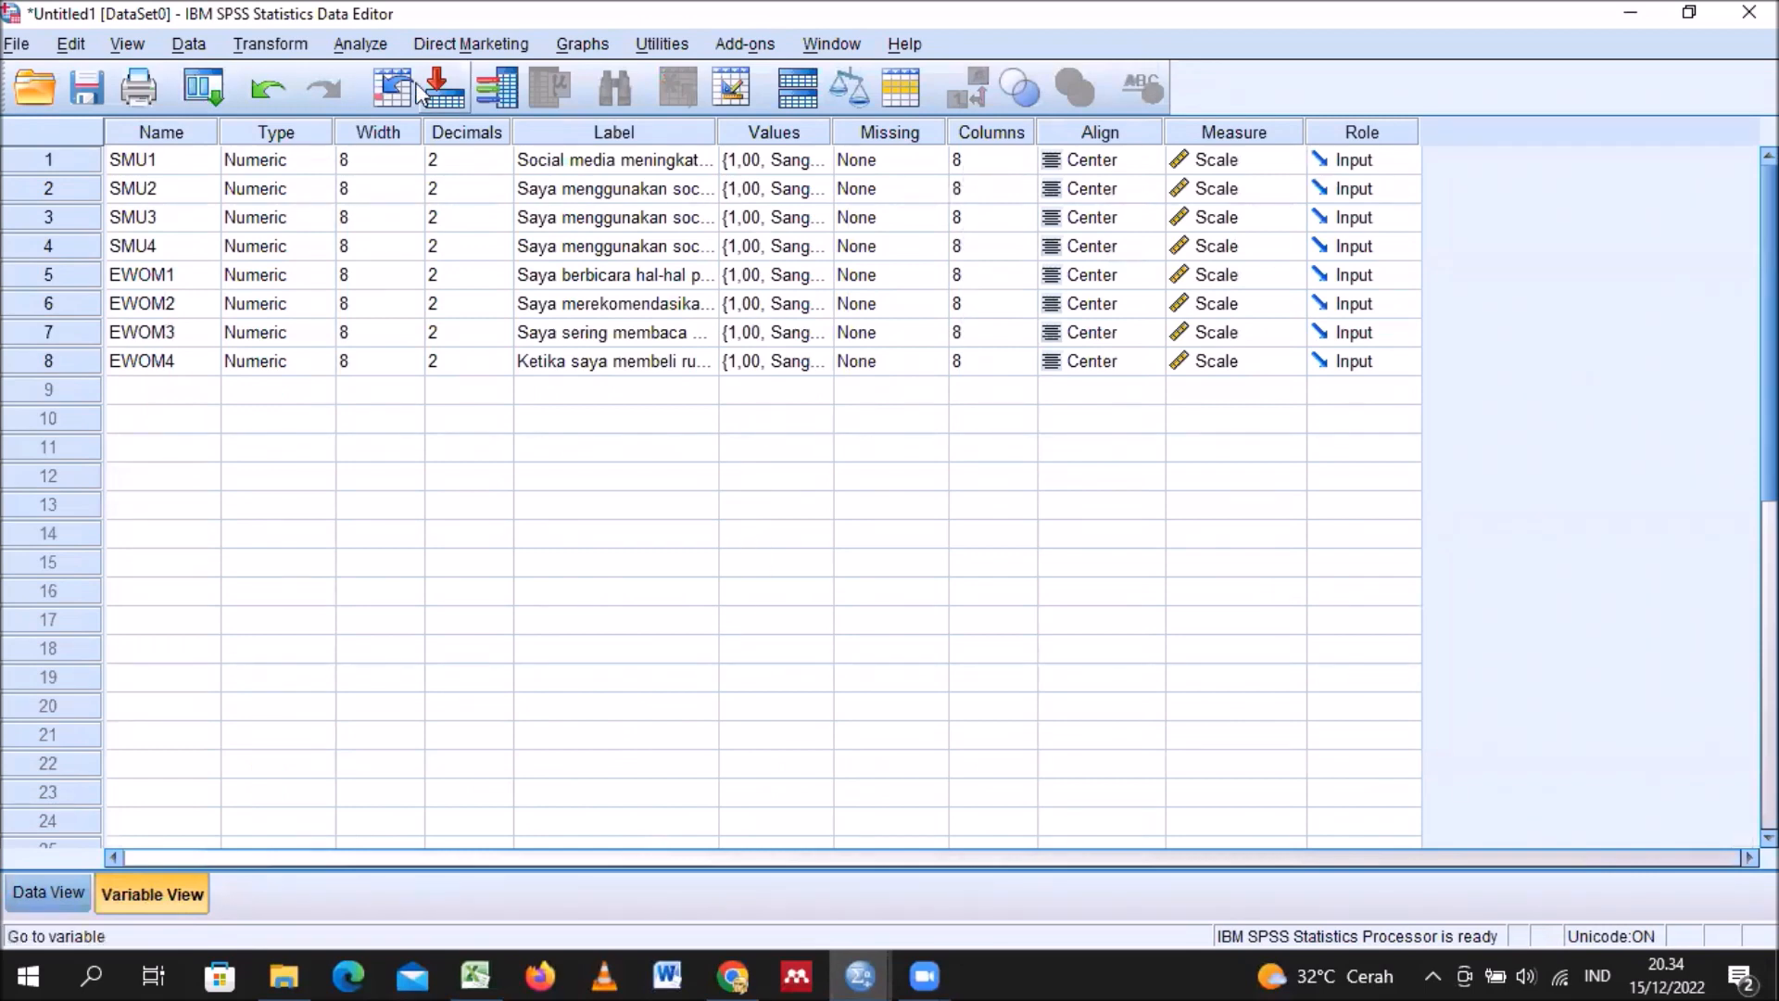
pyautogui.click(361, 45)
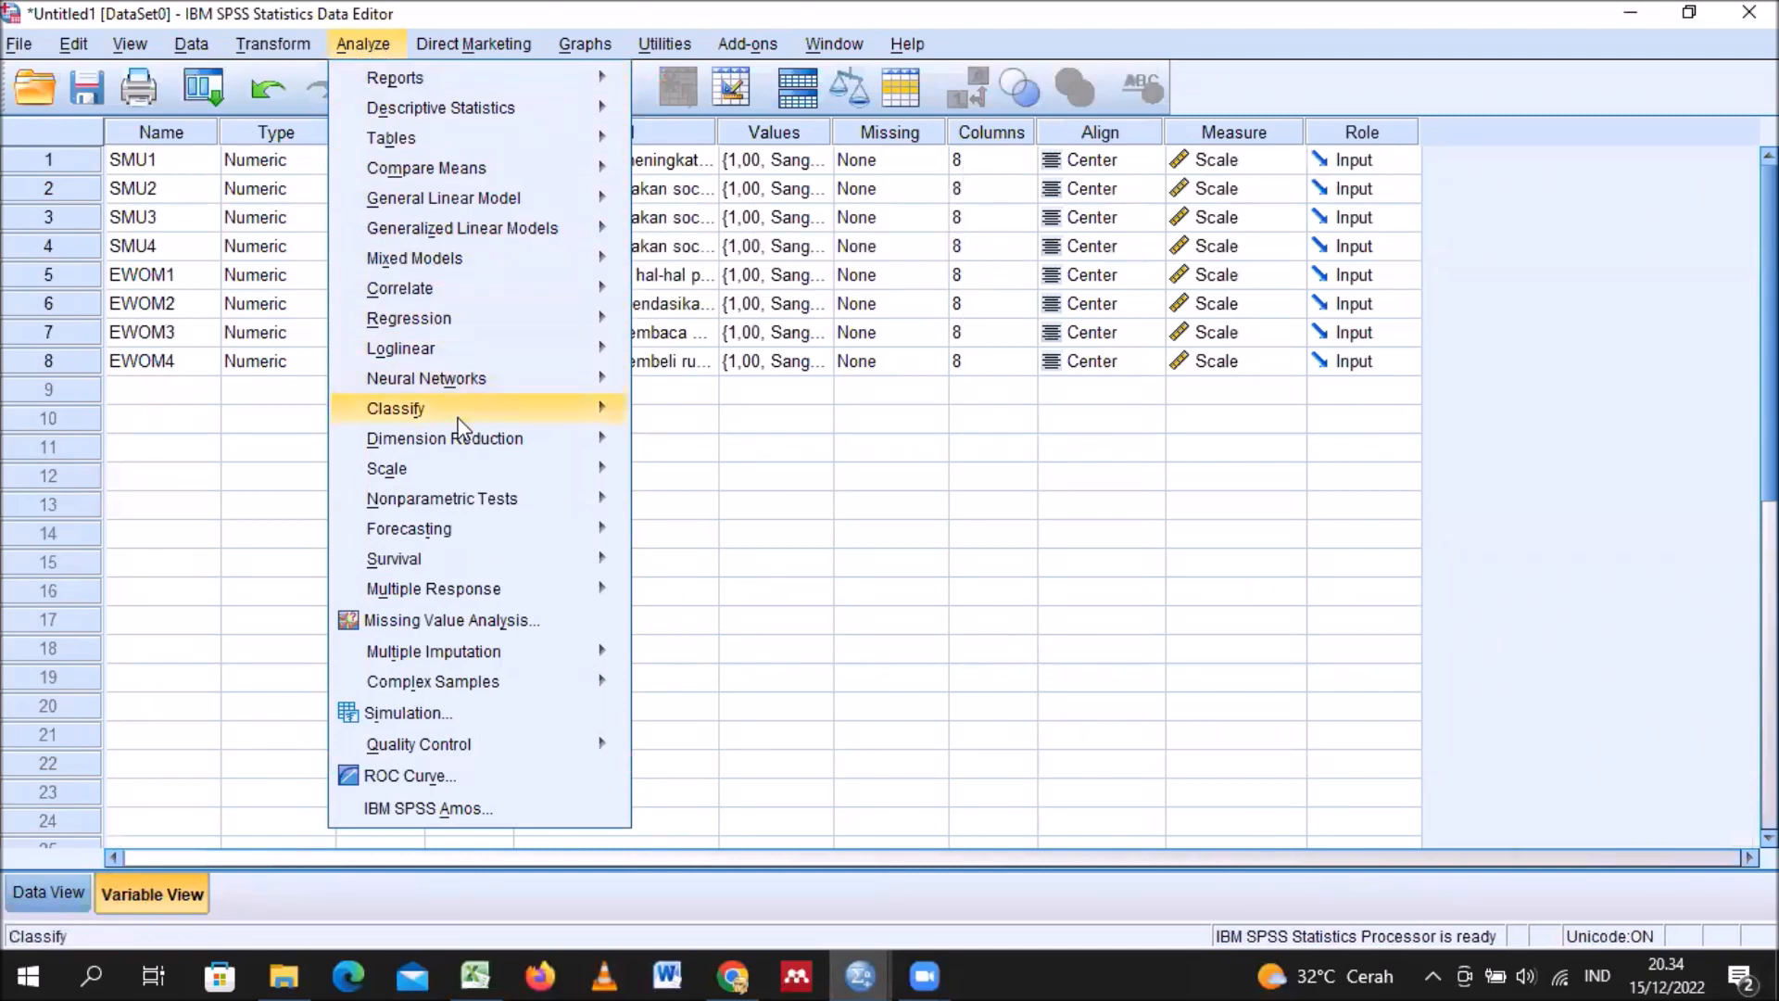
pyautogui.moveTo(463, 474)
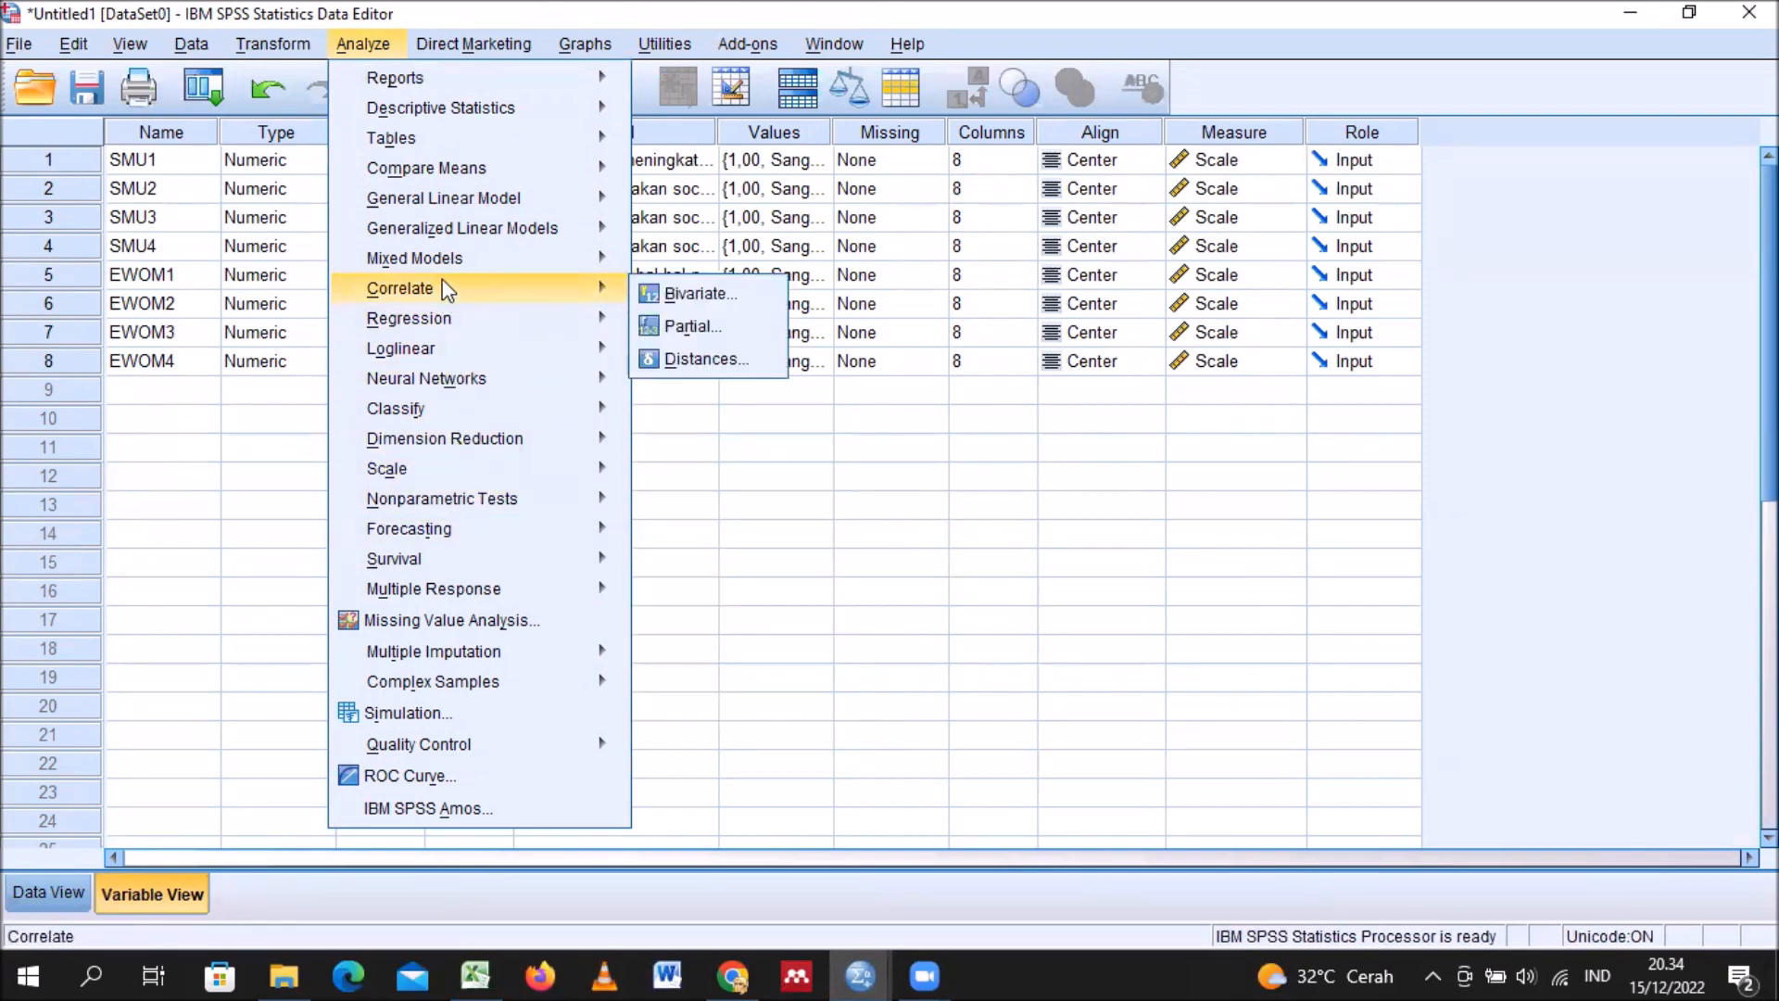
pyautogui.moveTo(443, 264)
pyautogui.moveTo(452, 439)
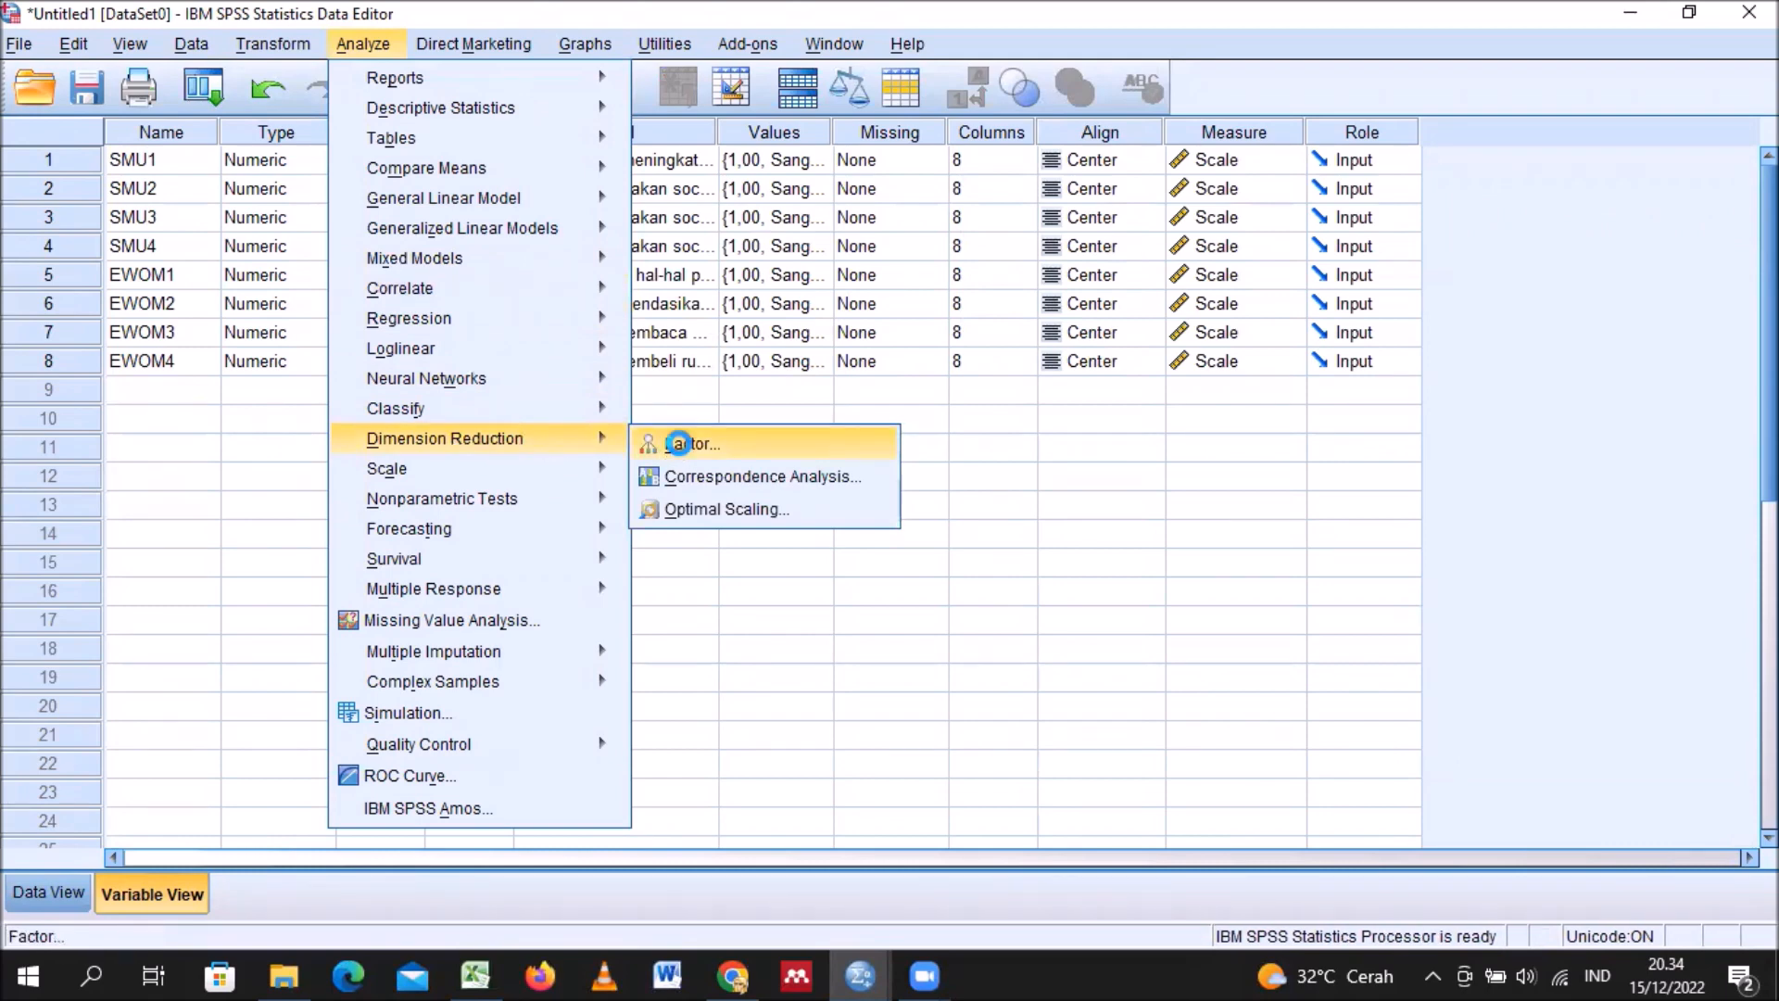
pyautogui.click(672, 448)
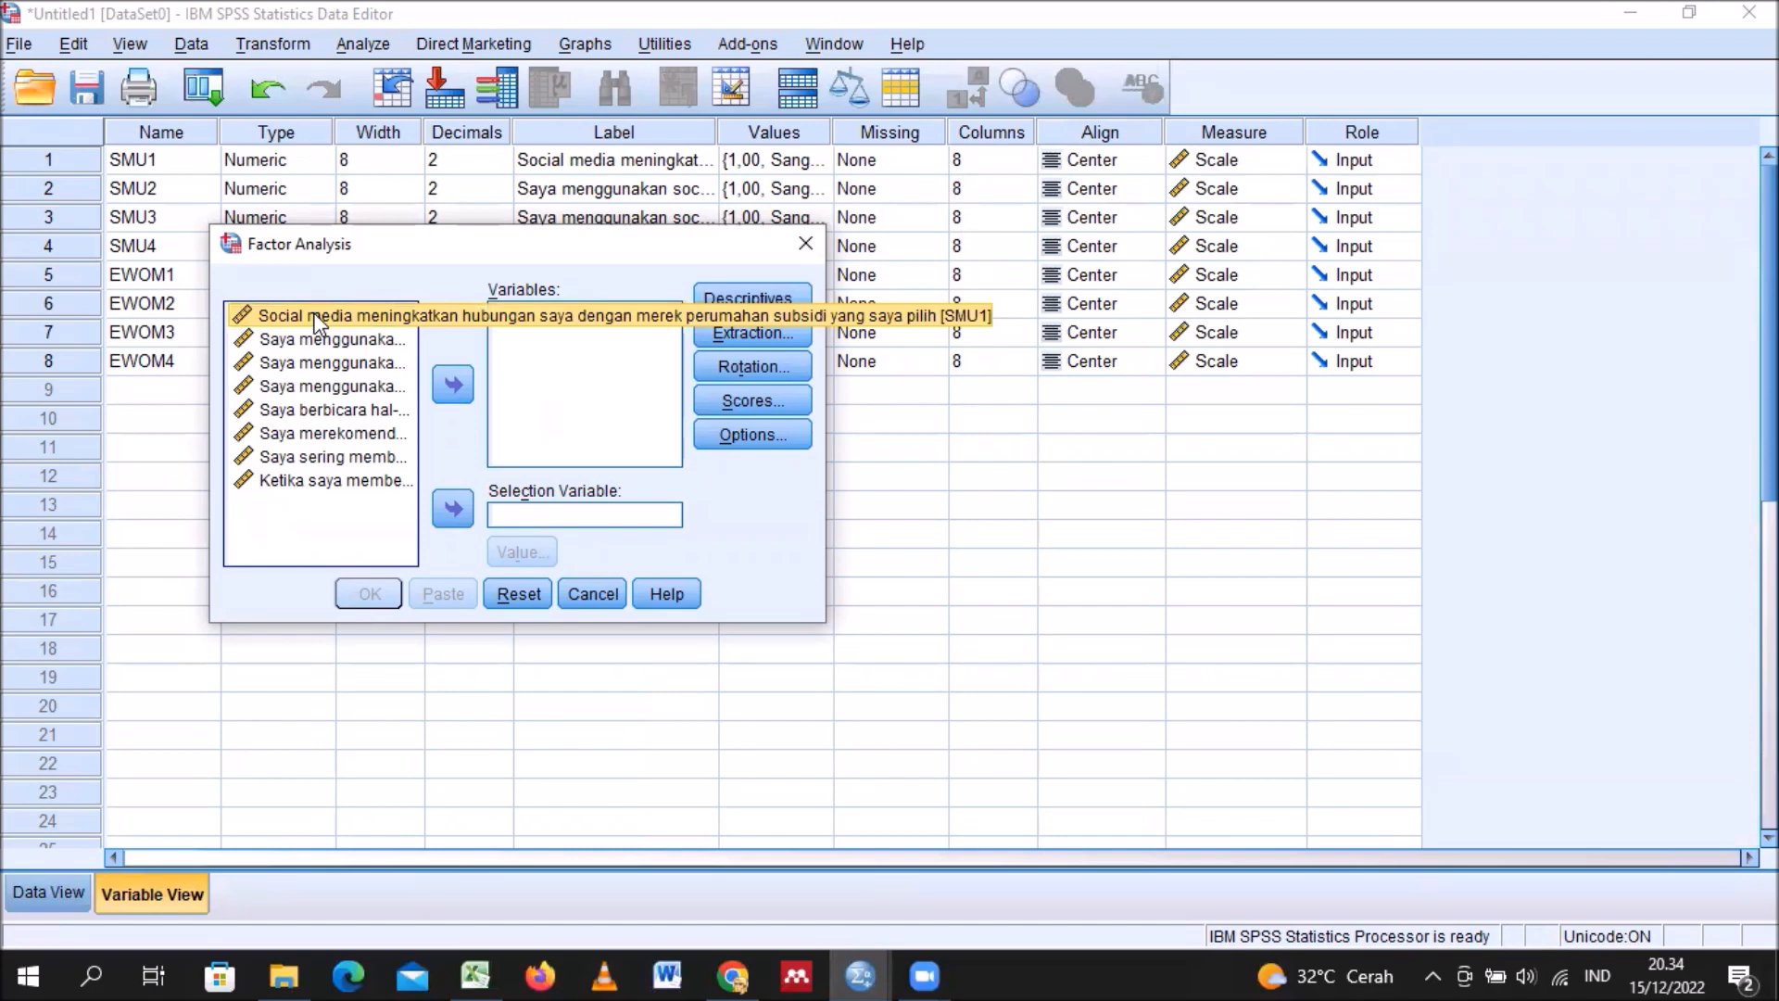
pyautogui.hotkey('shift', 'Down')
pyautogui.hotkey('shift', 'Down')
pyautogui.hotkey('shift', 'Down')
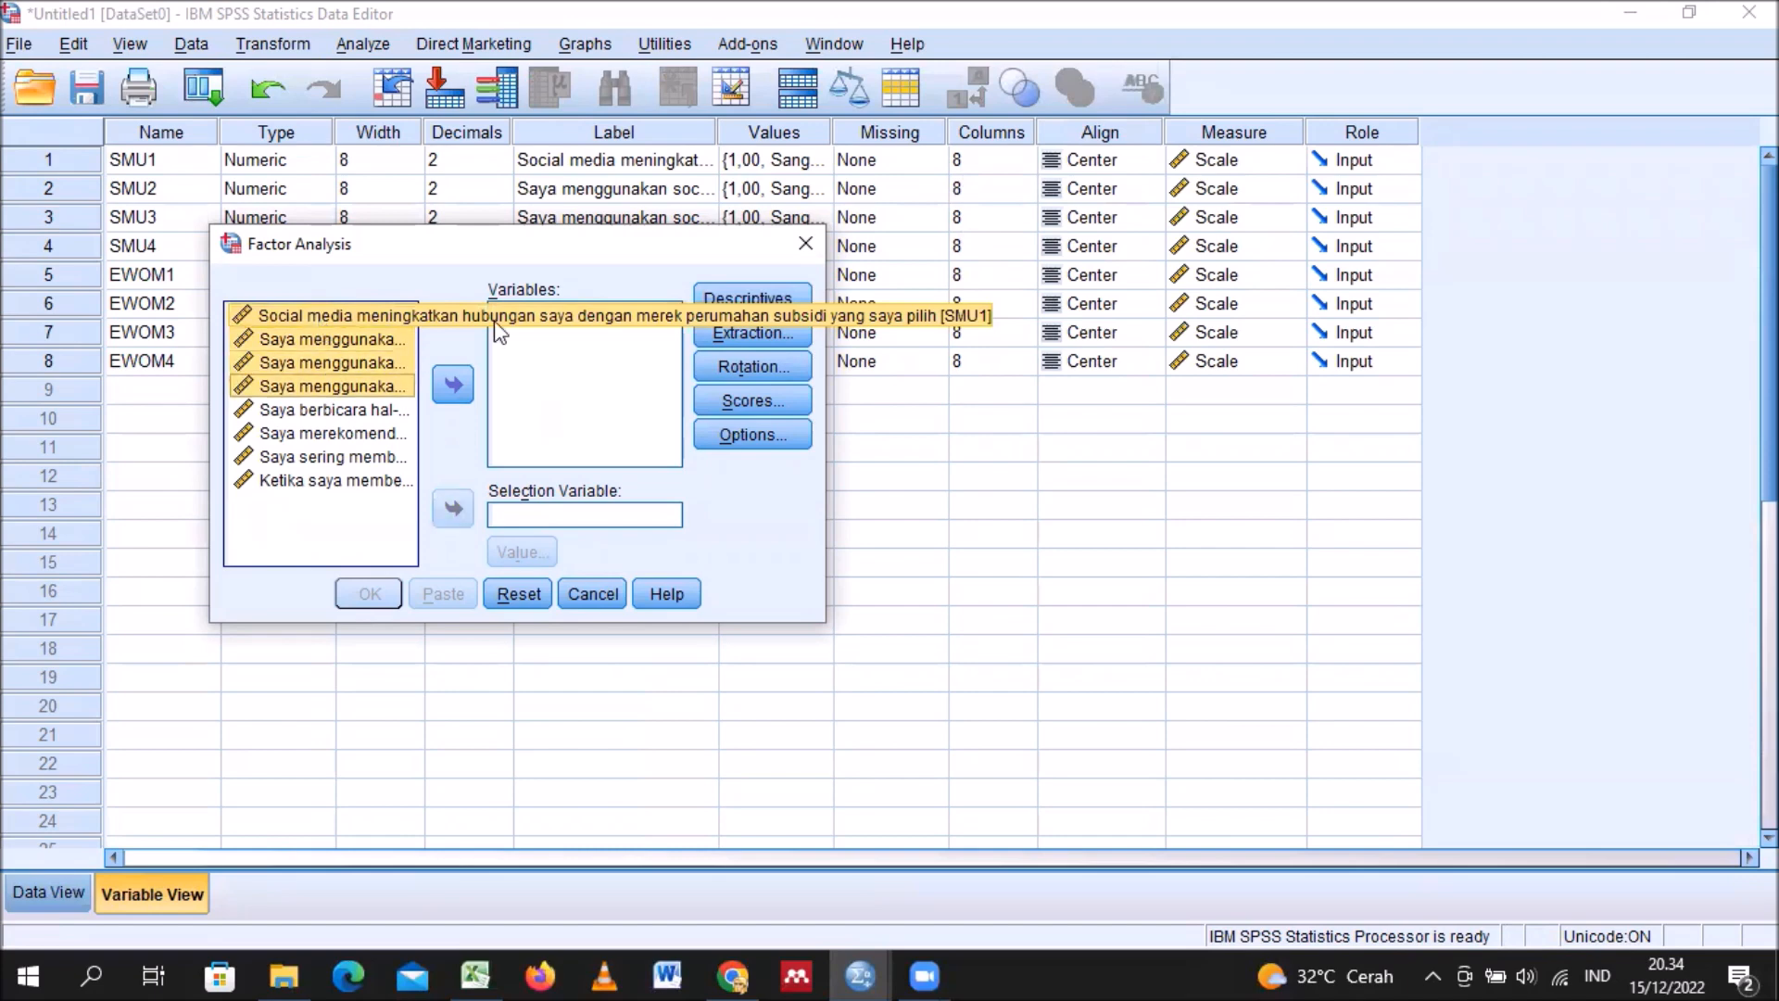
pyautogui.click(453, 383)
# Step: Enable Anti-image and KMO and Bartlett's test of sphericity in the factor analysis descriptives
pyautogui.click(724, 300)
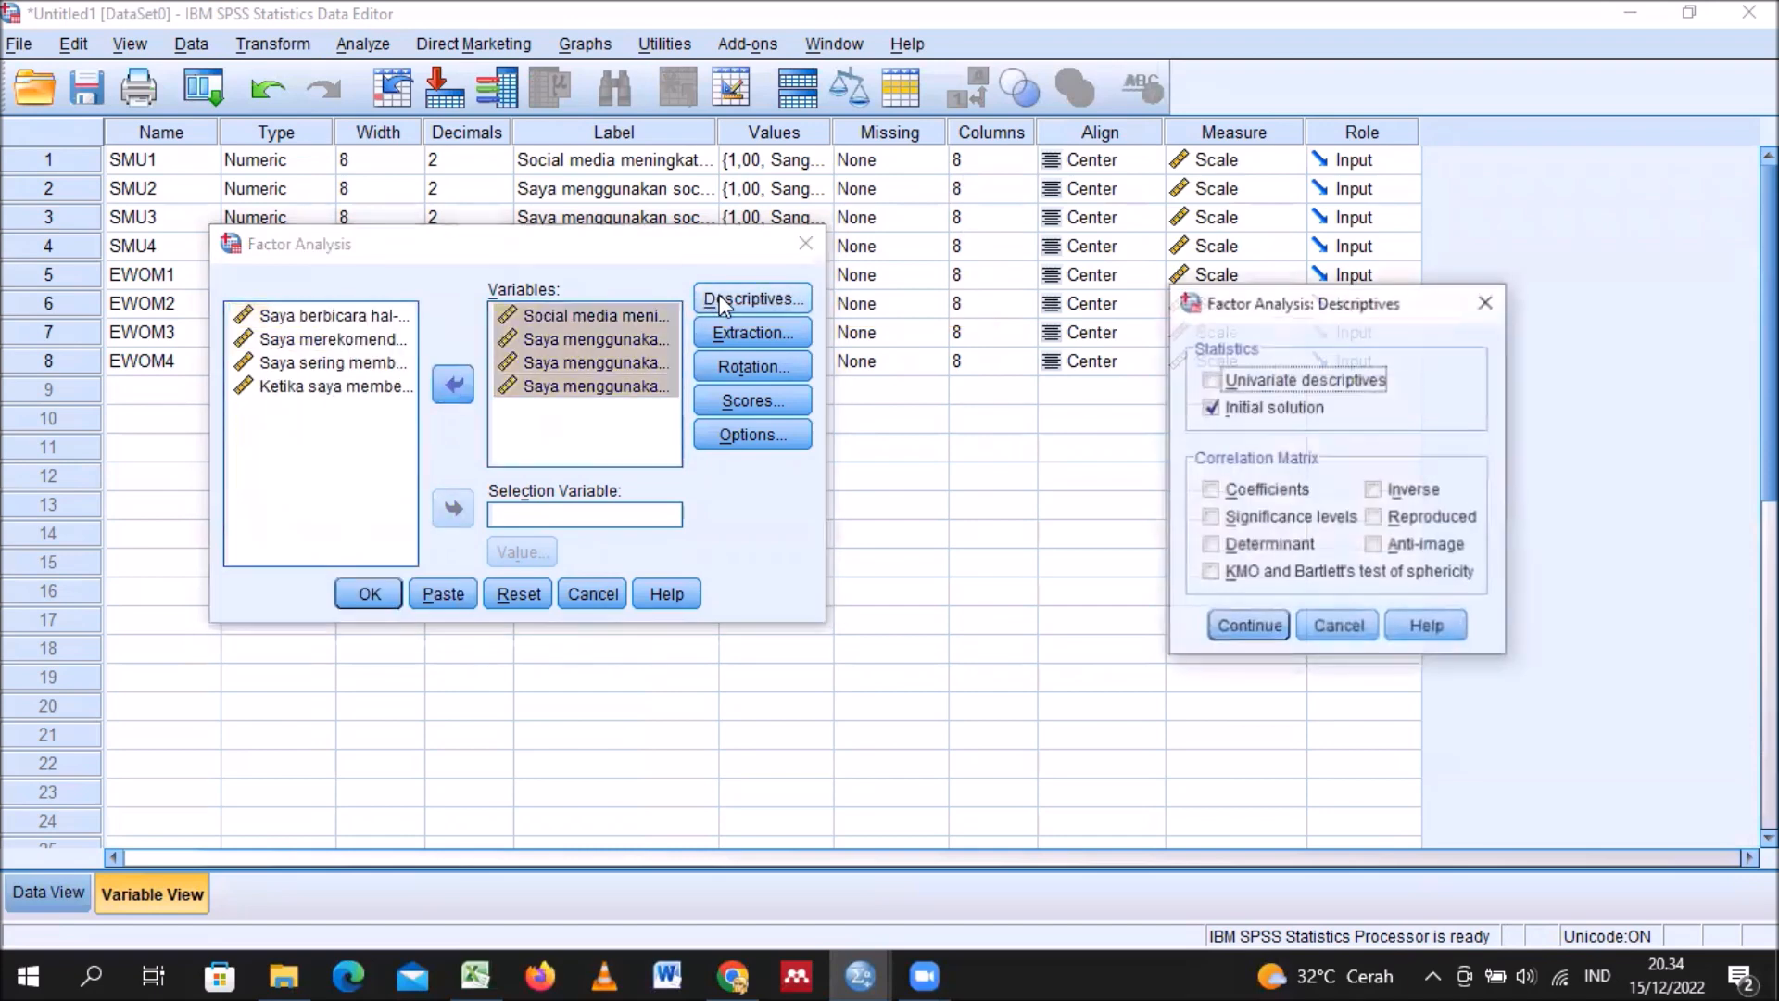
pyautogui.click(1372, 547)
pyautogui.click(1281, 570)
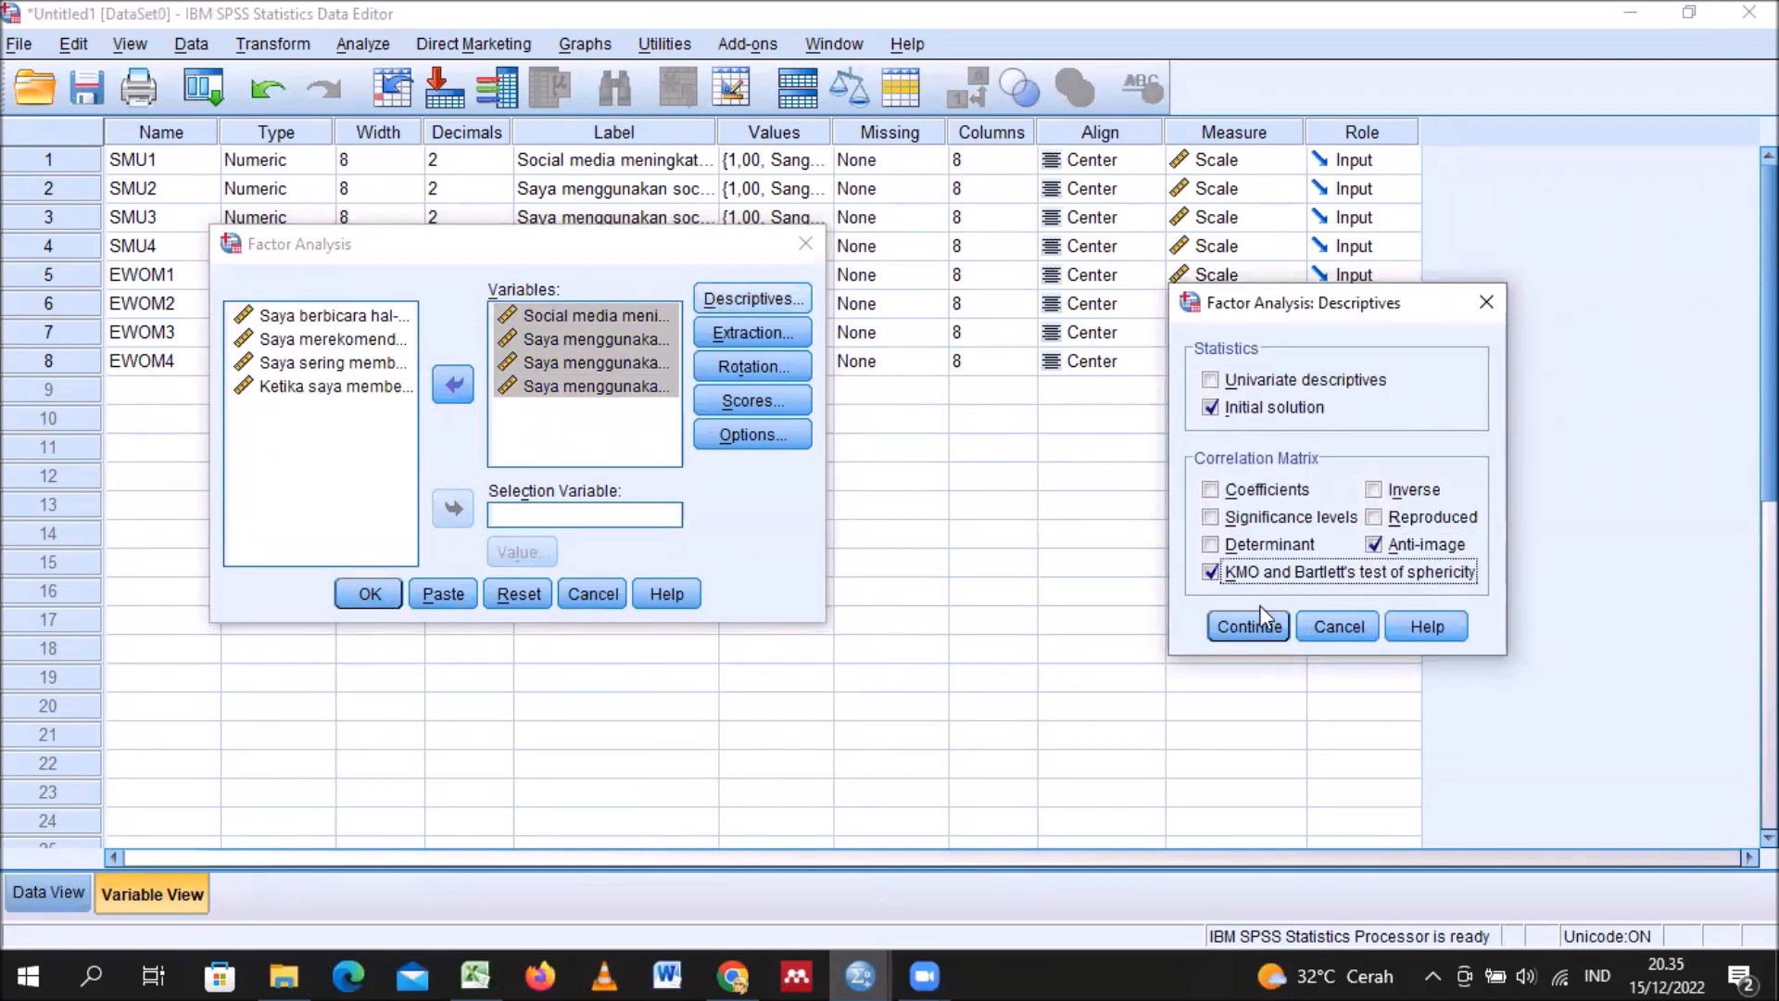
pyautogui.click(1266, 630)
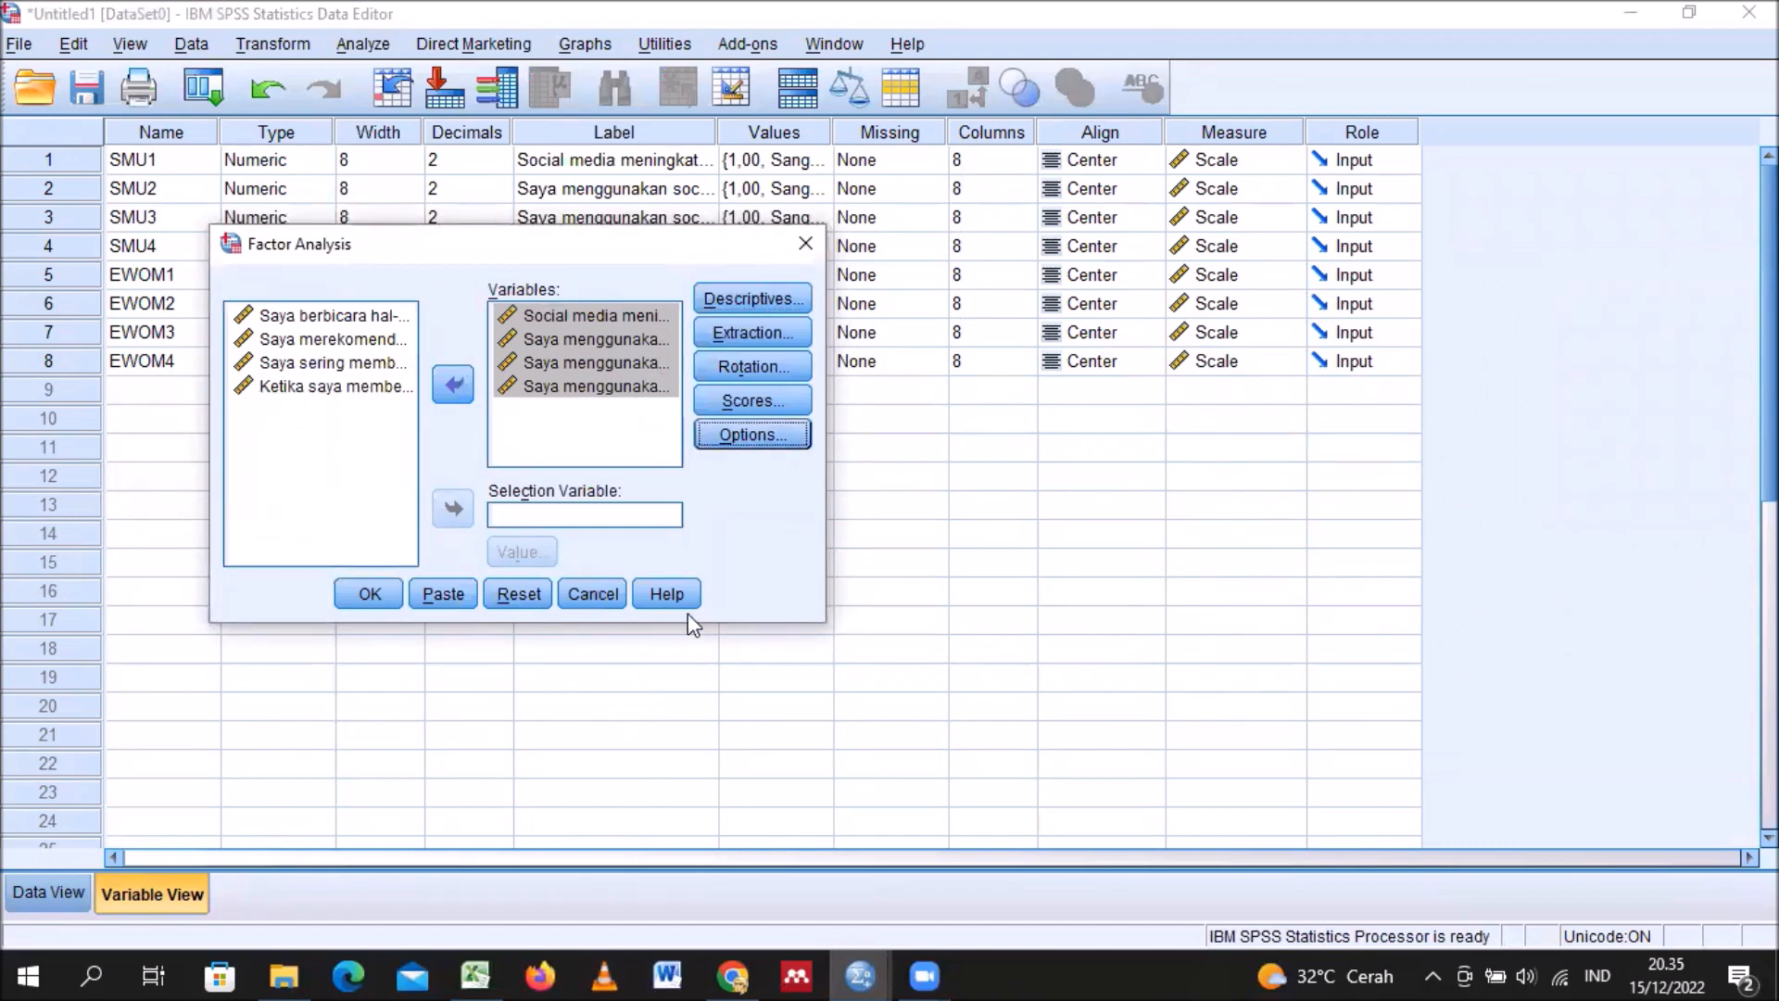
# Step: Run the factor analysis on the four SMU items and review the KMO and Bartlett's Test table in the output
pyautogui.click(370, 596)
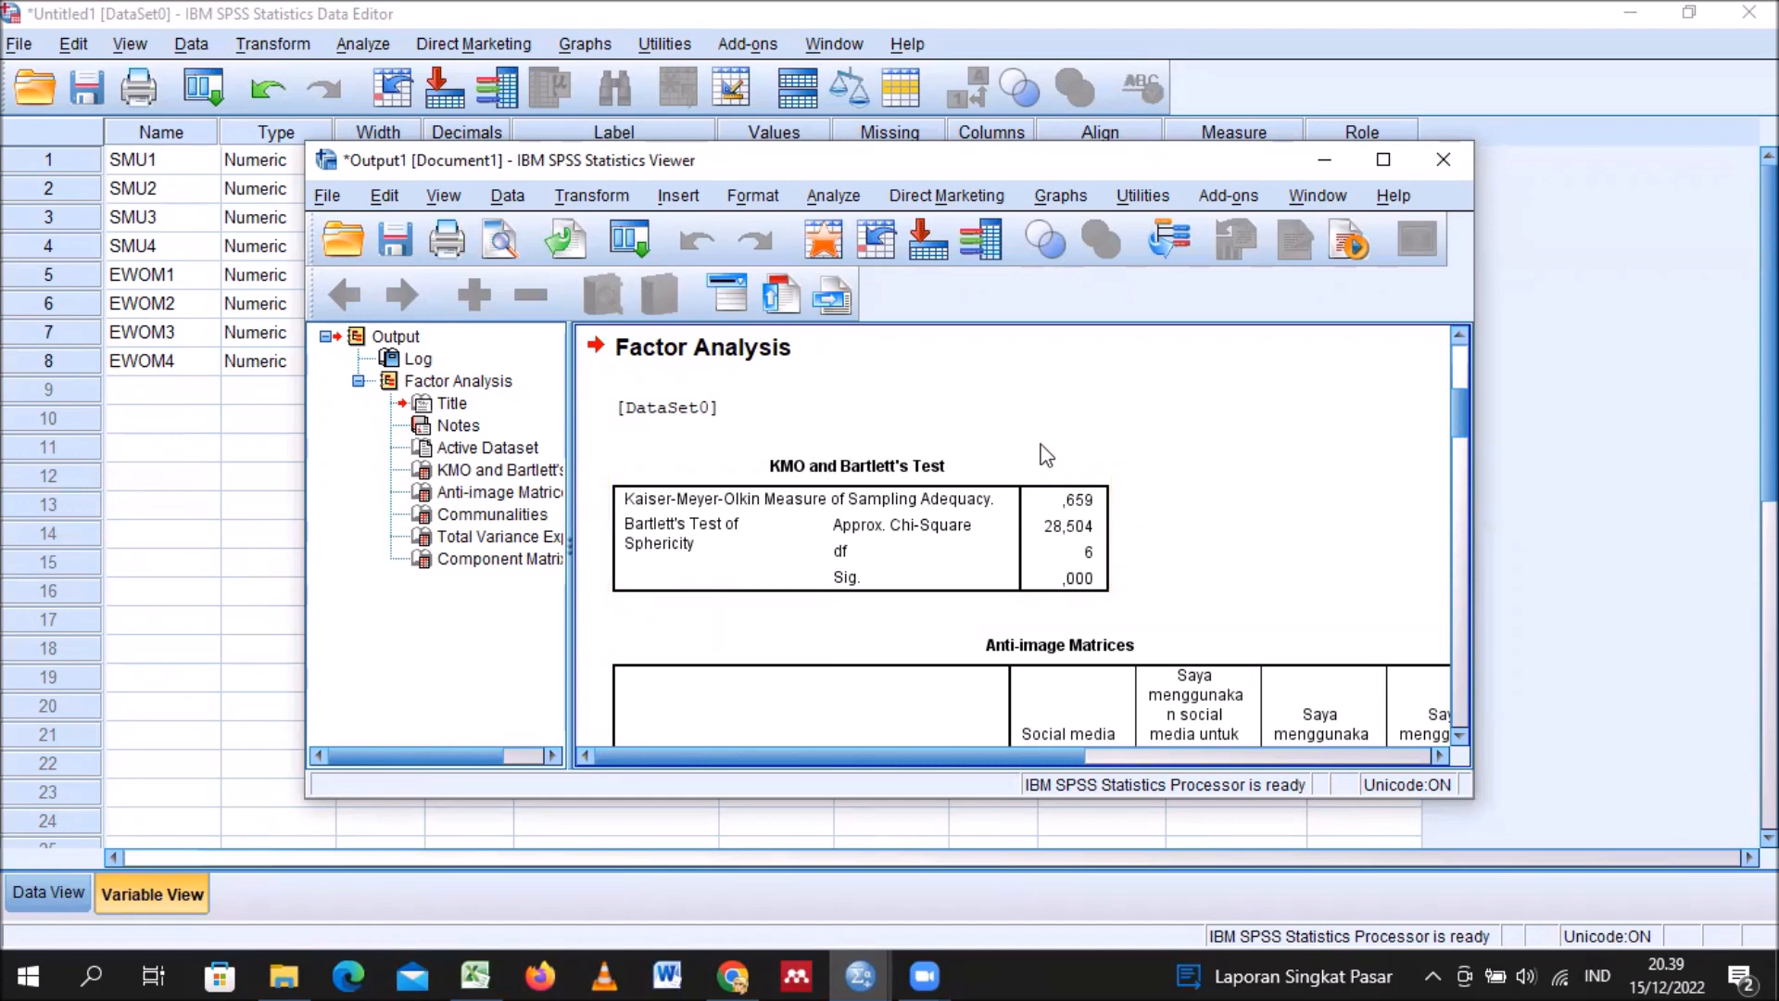
pyautogui.scroll(-10, 1043, 452)
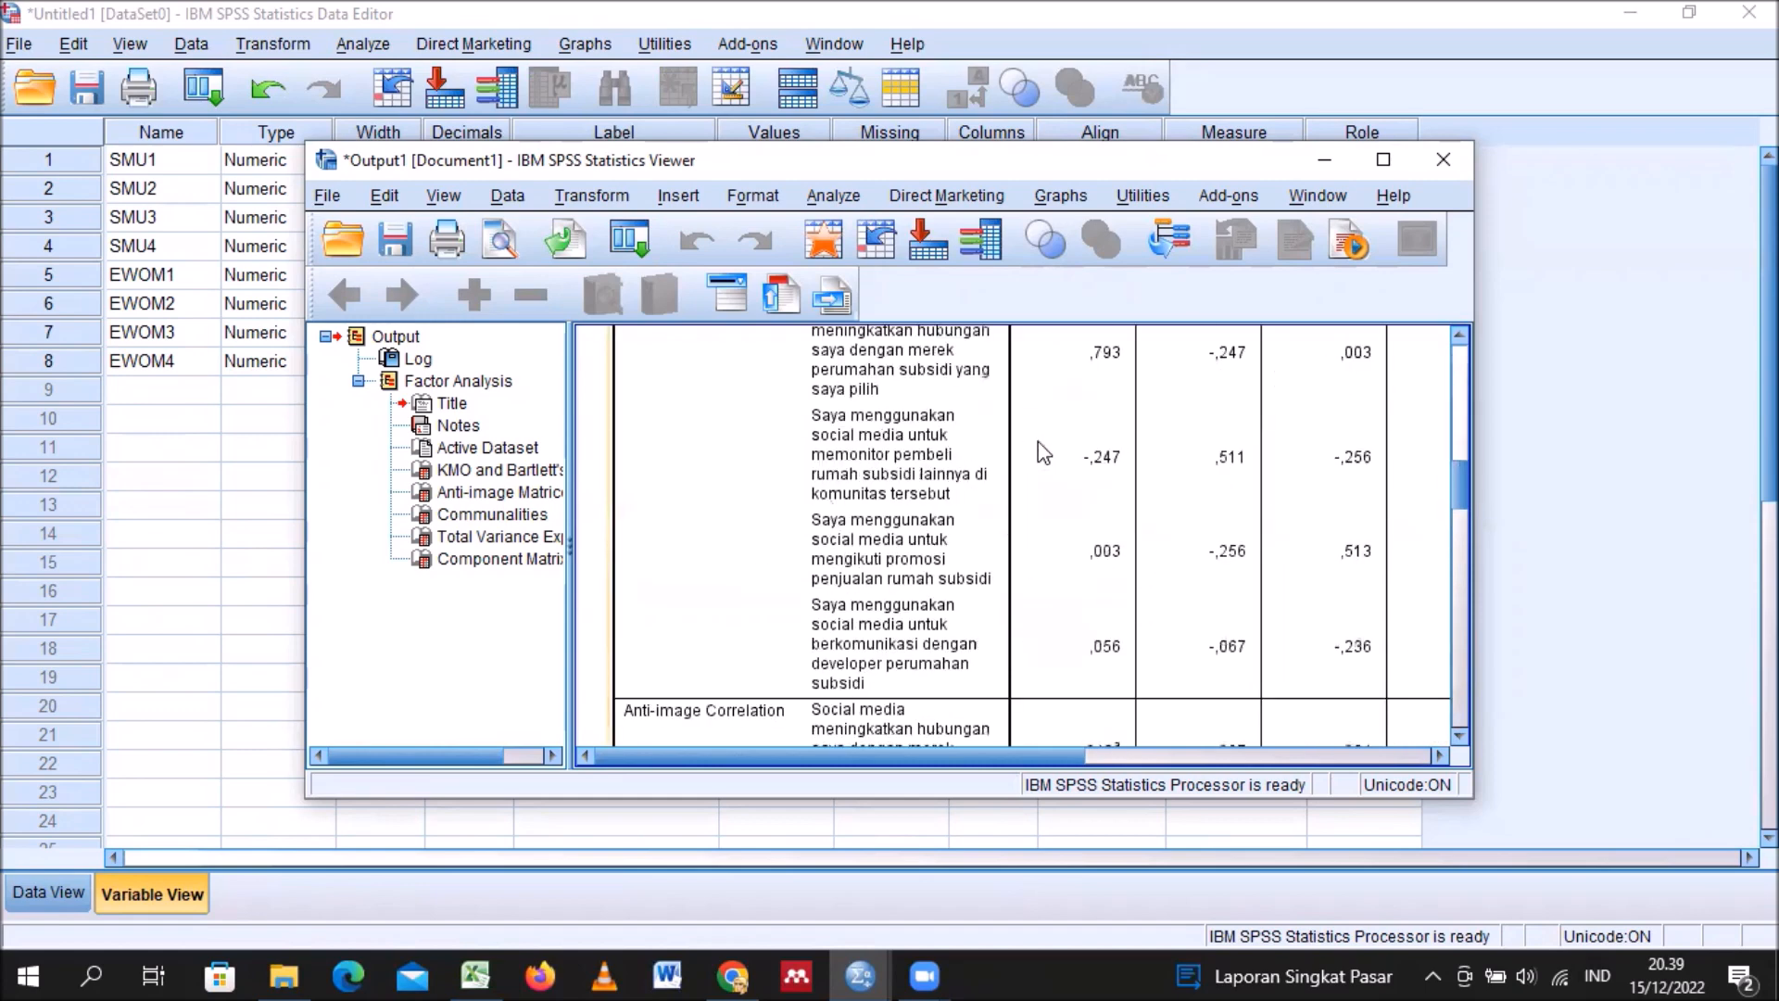
pyautogui.scroll(5, 1038, 445)
pyautogui.scroll(5, 1038, 442)
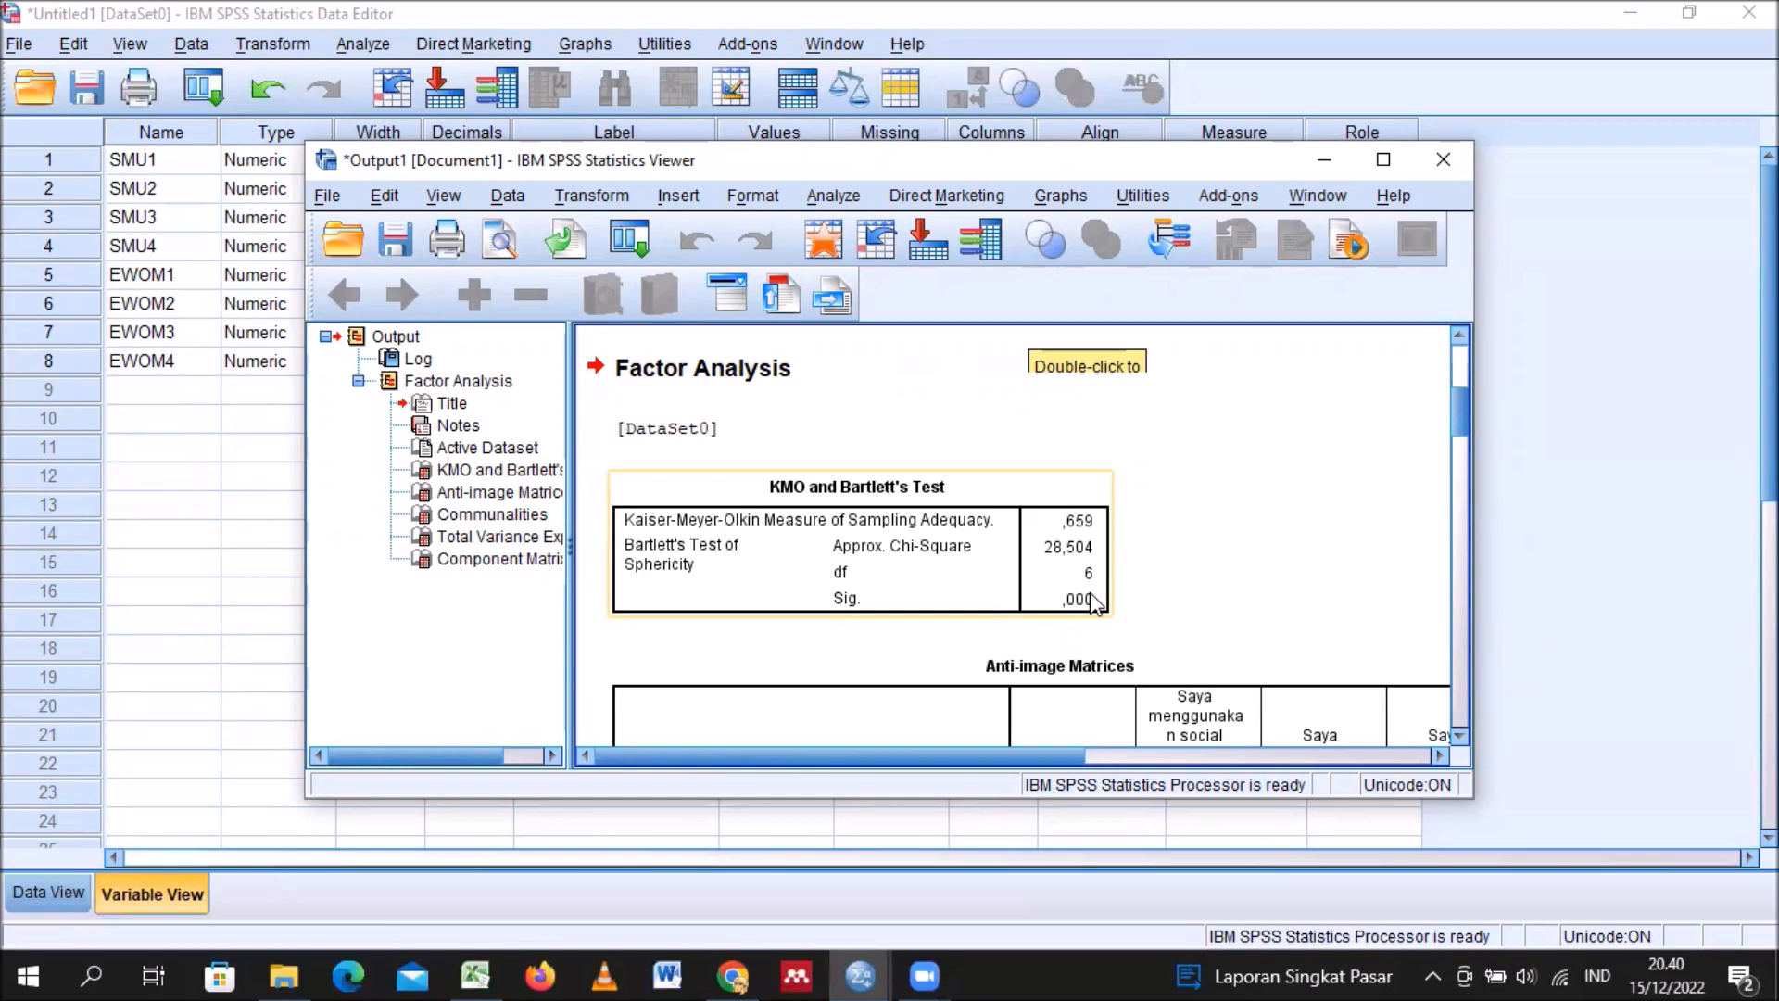
pyautogui.scroll(-3, 1158, 612)
pyautogui.scroll(2, 1182, 612)
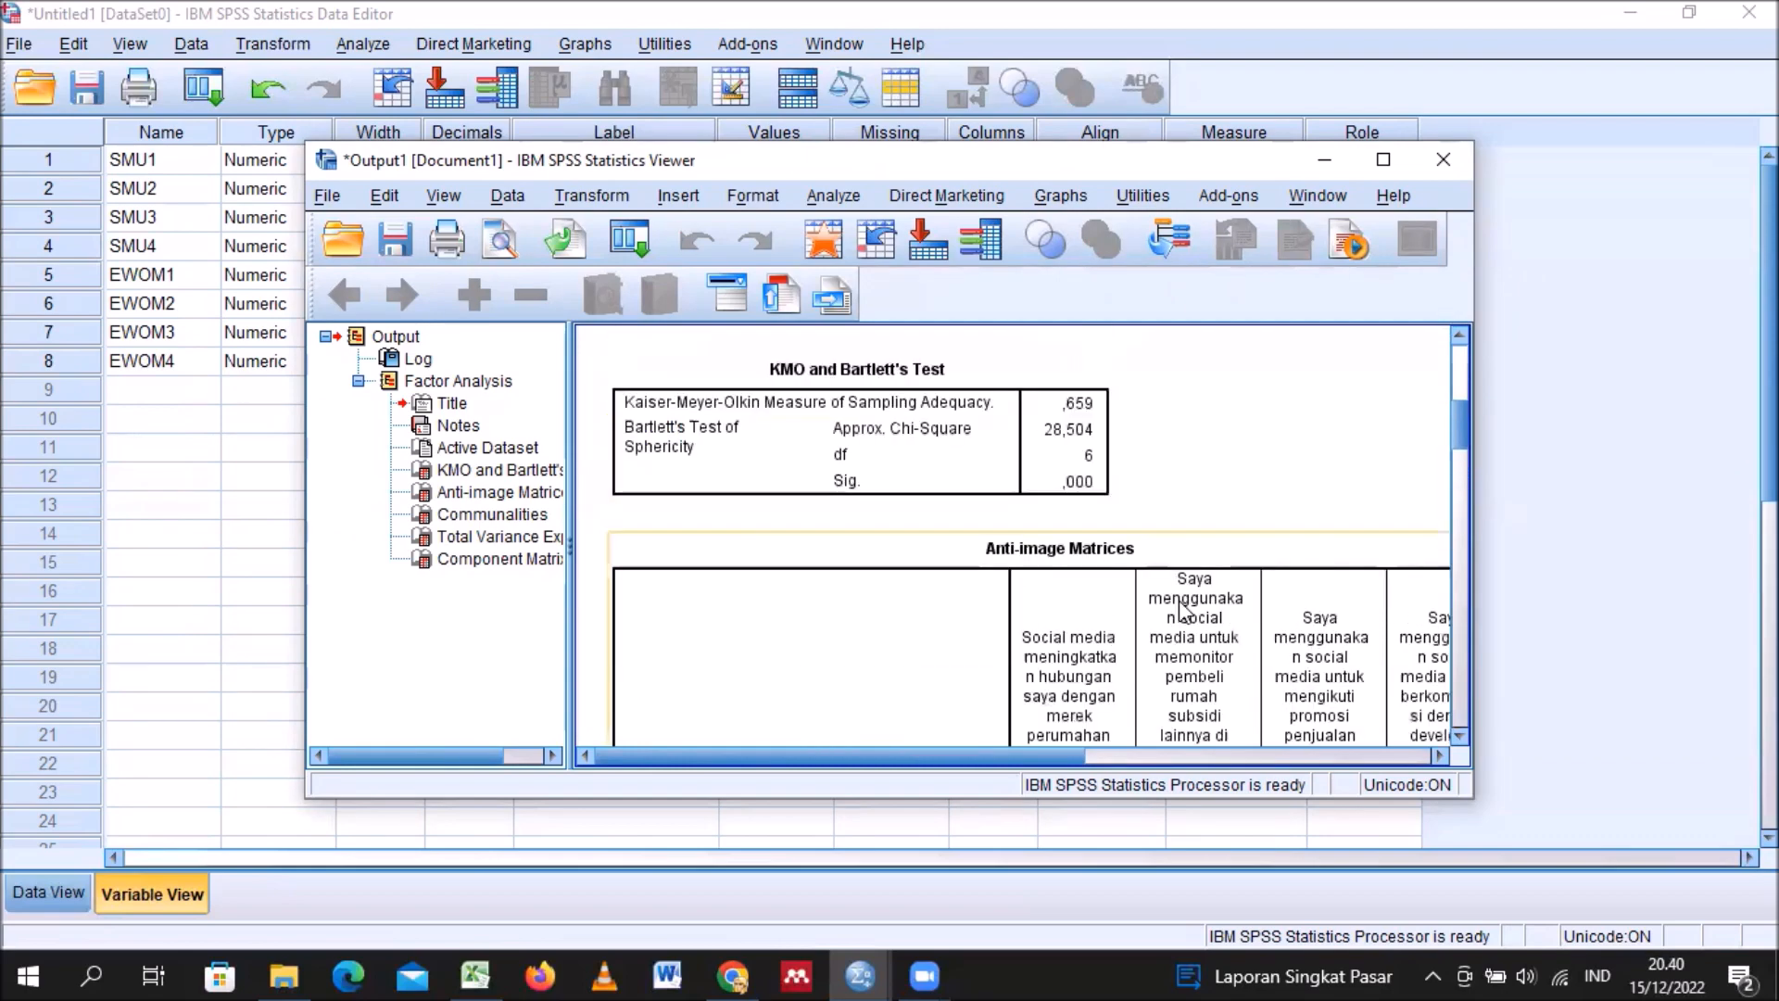
# Step: Maximize the output window and examine the measures of sampling adequacy in the Anti-image Correlation section of the Anti-image Matrices
pyautogui.click(1384, 160)
pyautogui.scroll(-3, 1366, 451)
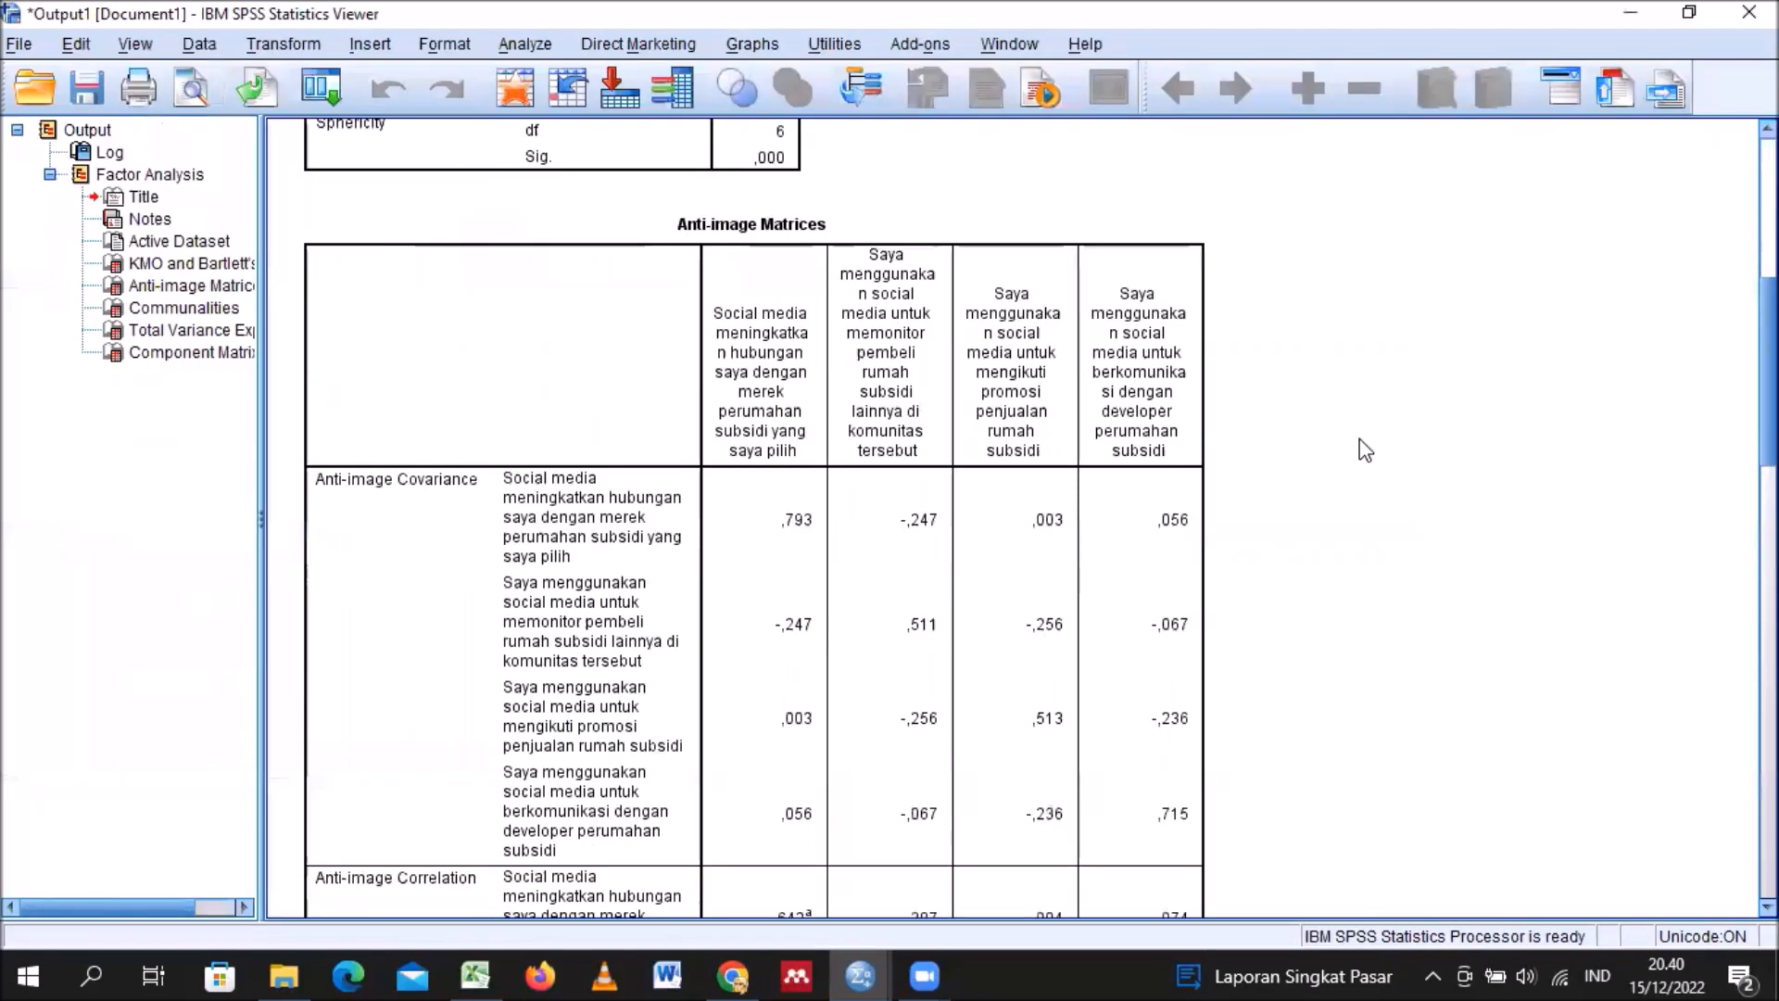
pyautogui.scroll(-5, 1357, 445)
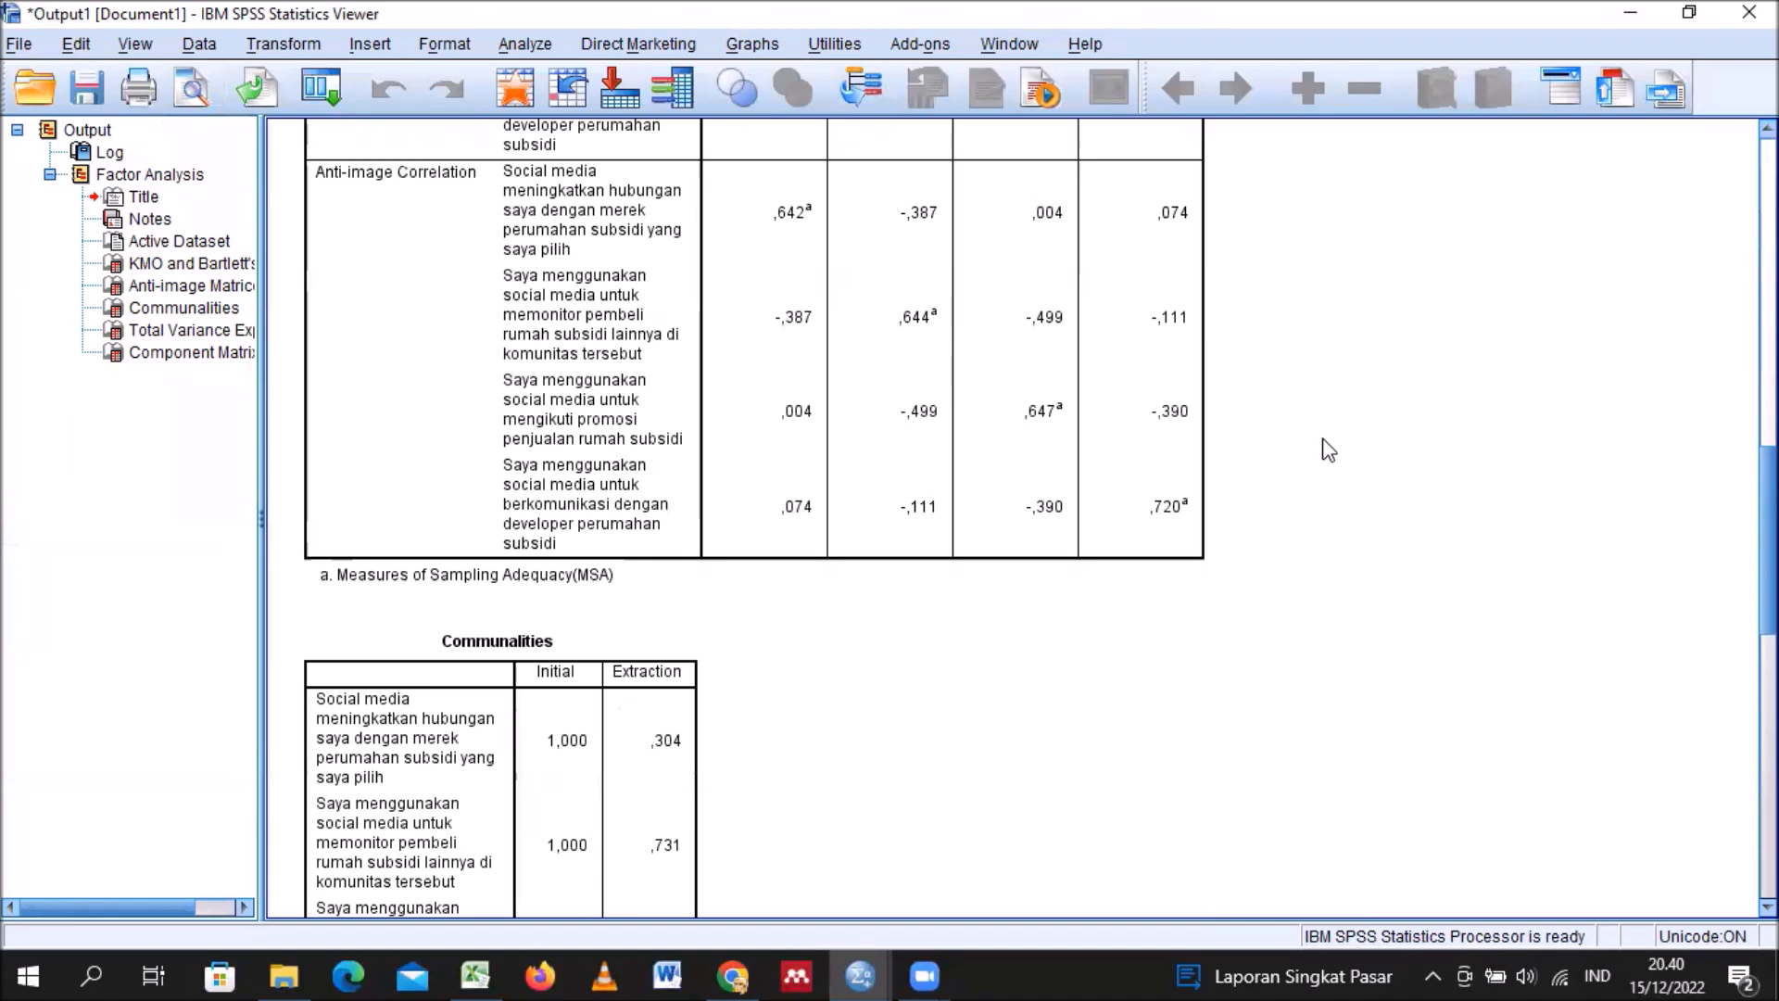
pyautogui.scroll(1, 1329, 451)
pyautogui.click(1066, 407)
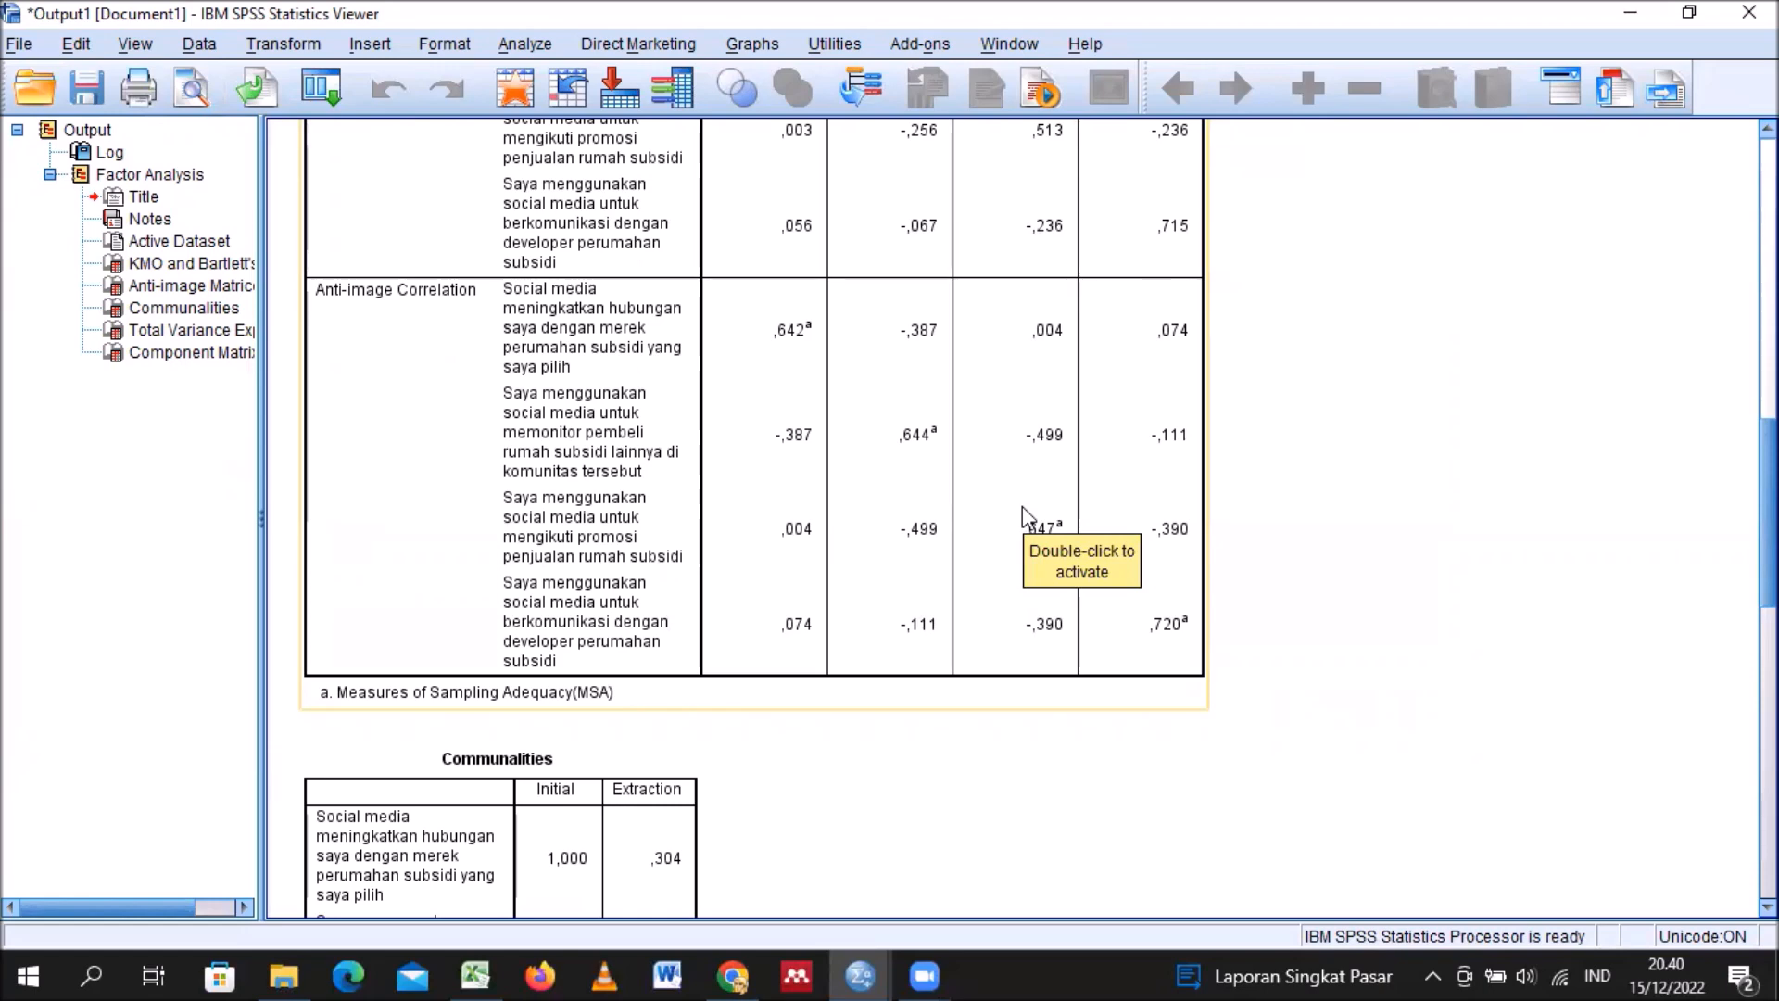
# Step: Examine the Communalities and Total Variance Explained tables and the item loadings in the Component Matrix
pyautogui.scroll(-10, 1031, 512)
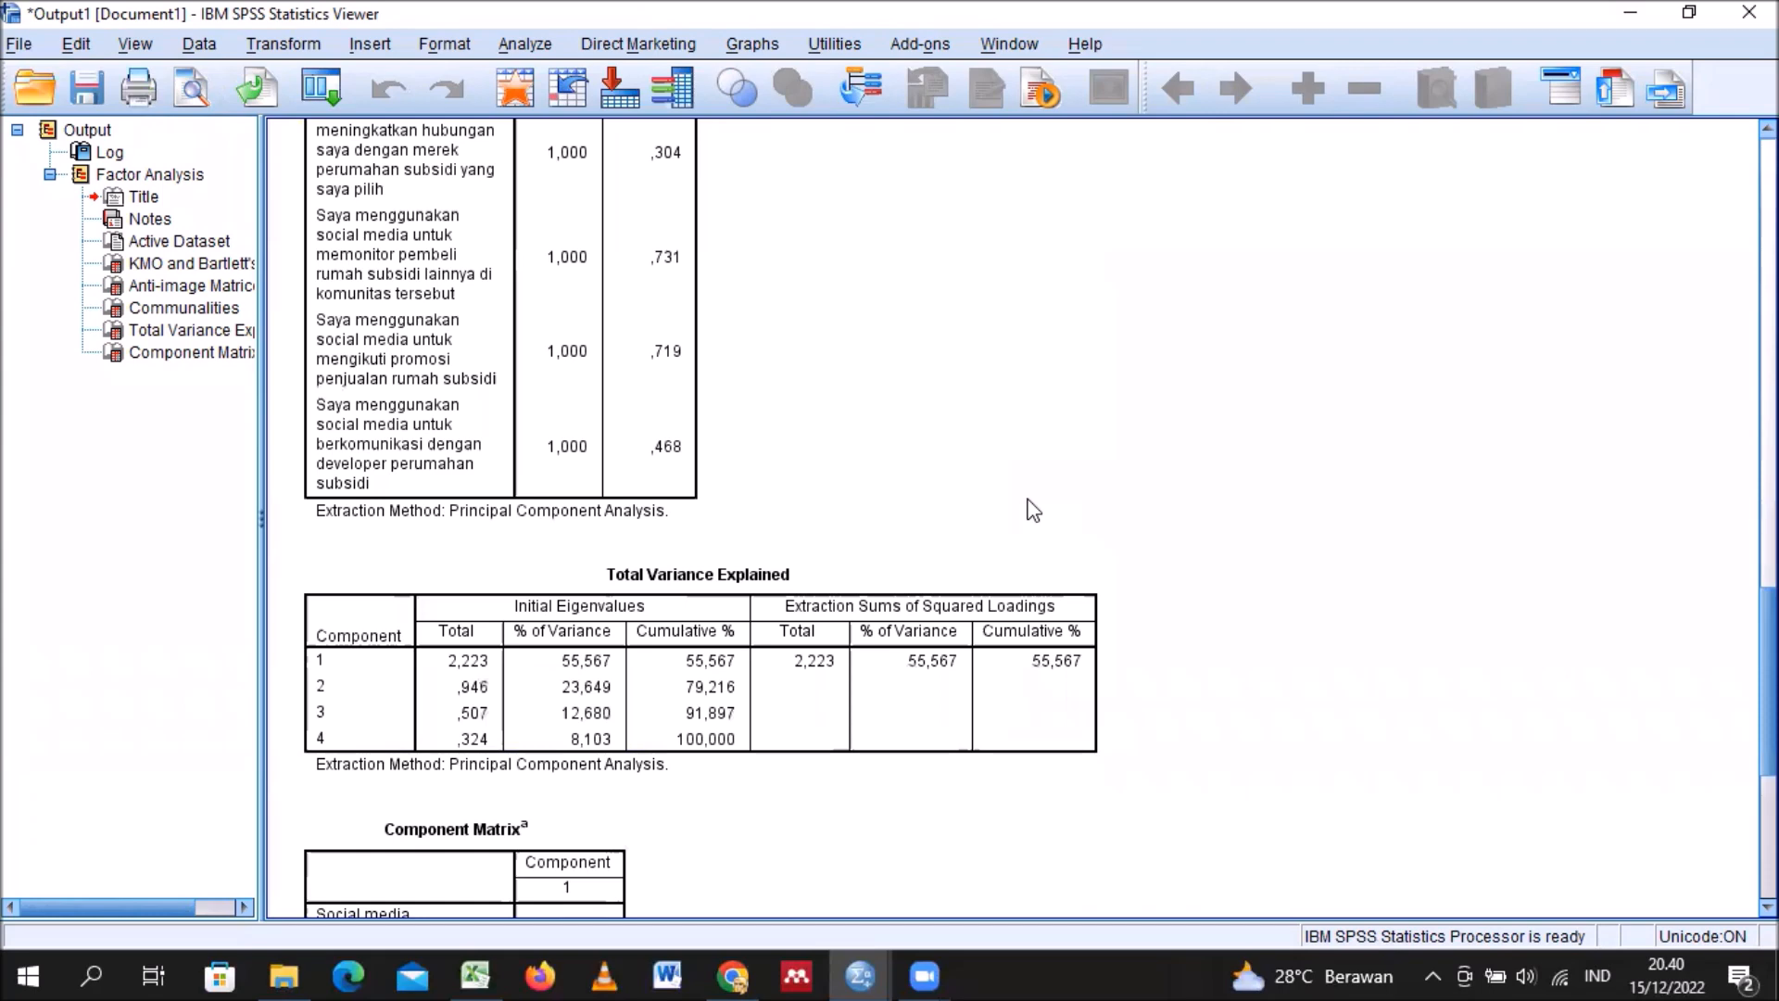
pyautogui.scroll(-5, 1031, 512)
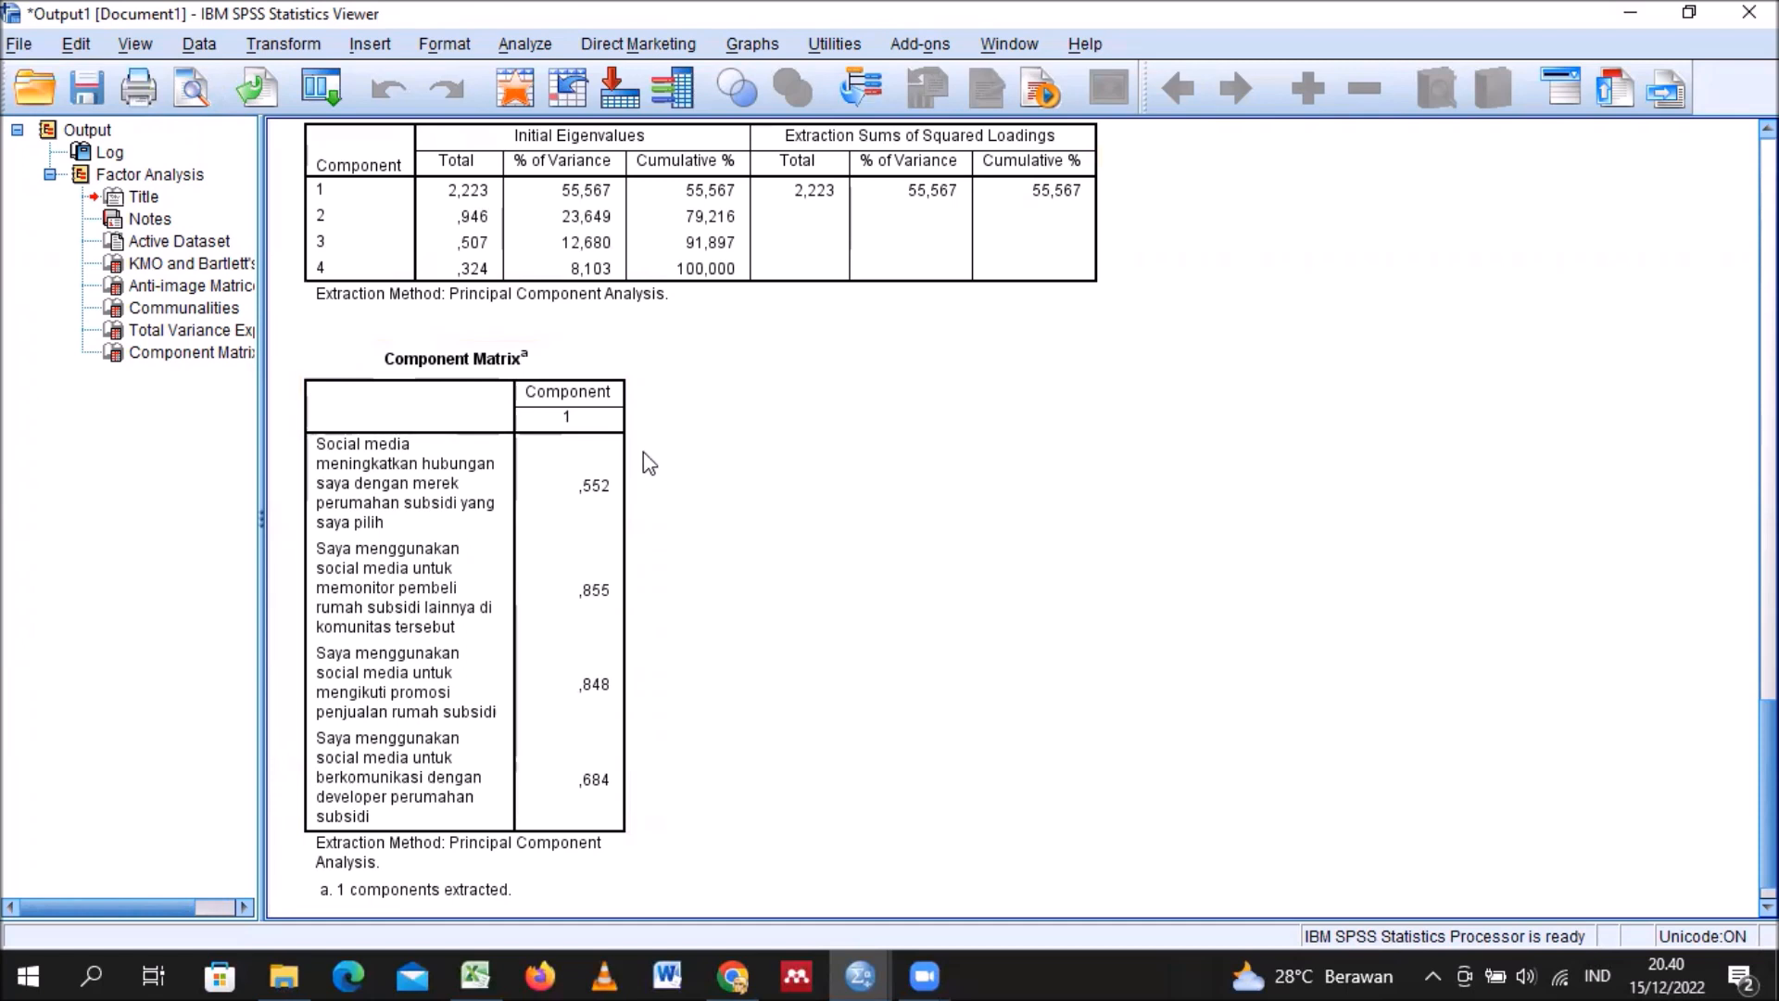
pyautogui.scroll(-1, 762, 404)
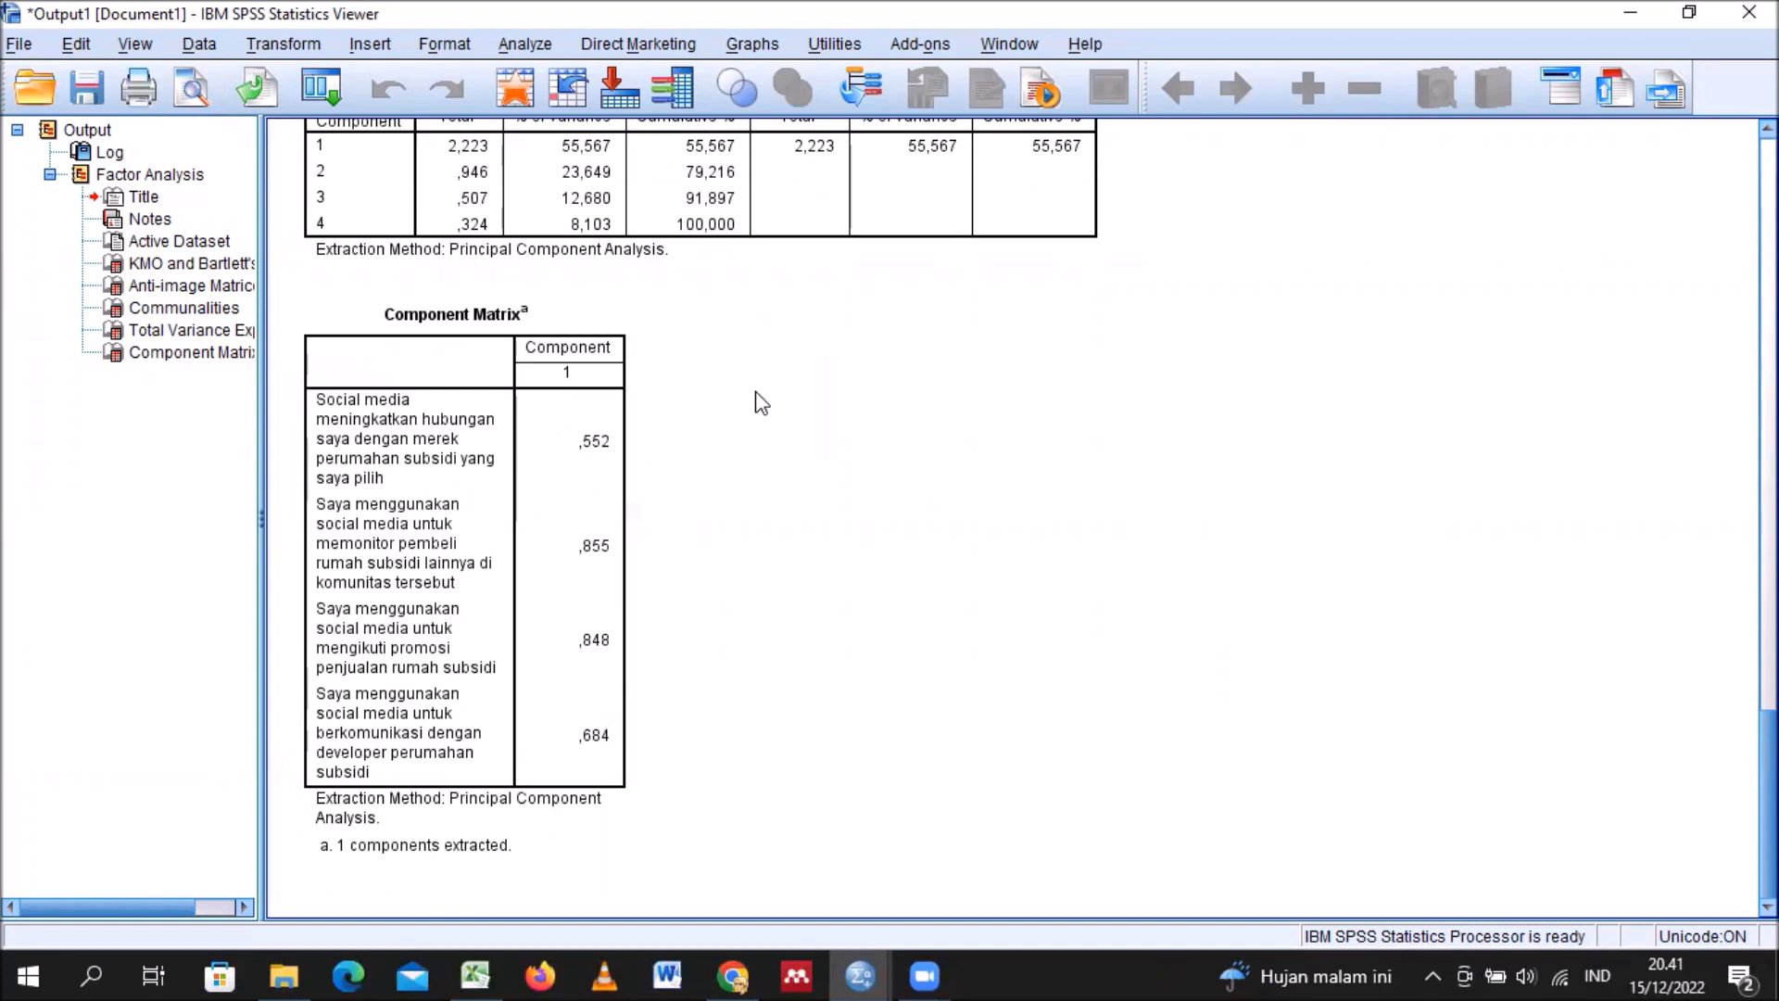